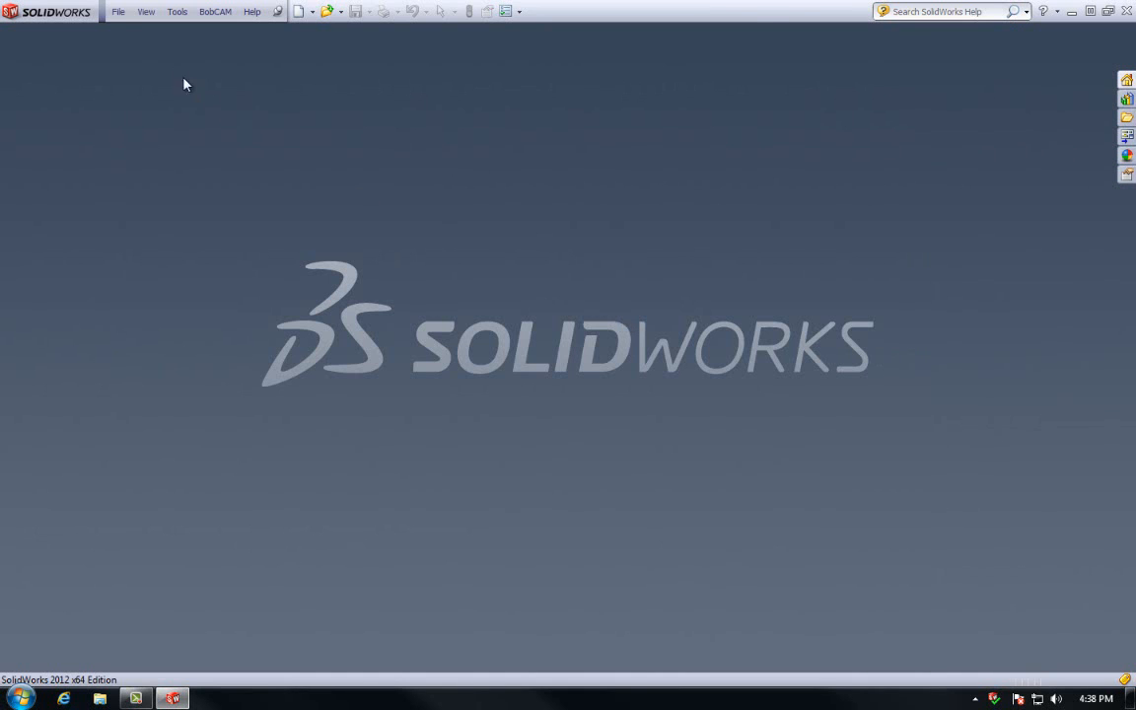
# - Open the AdvancedTurningTutorial1 part from the Examples folder of BobCAM V3 in BobCAD-CAM Data on drive C
pyautogui.hotkey('ctrl', 'o')
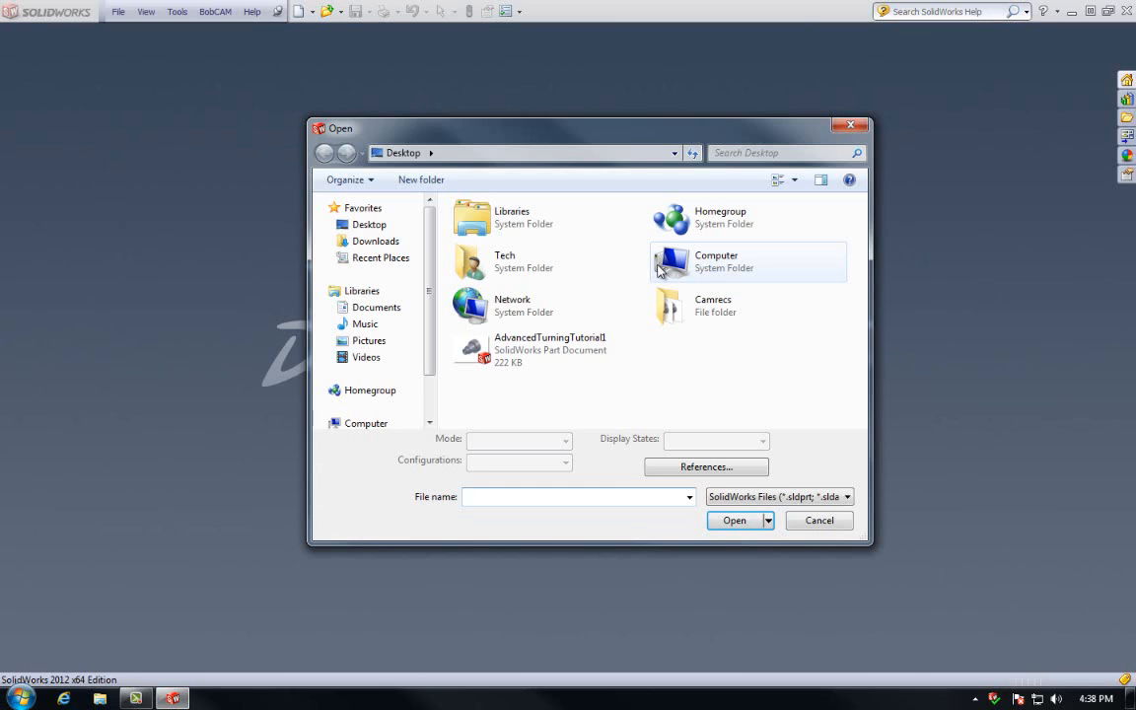
pyautogui.doubleClick(789, 269)
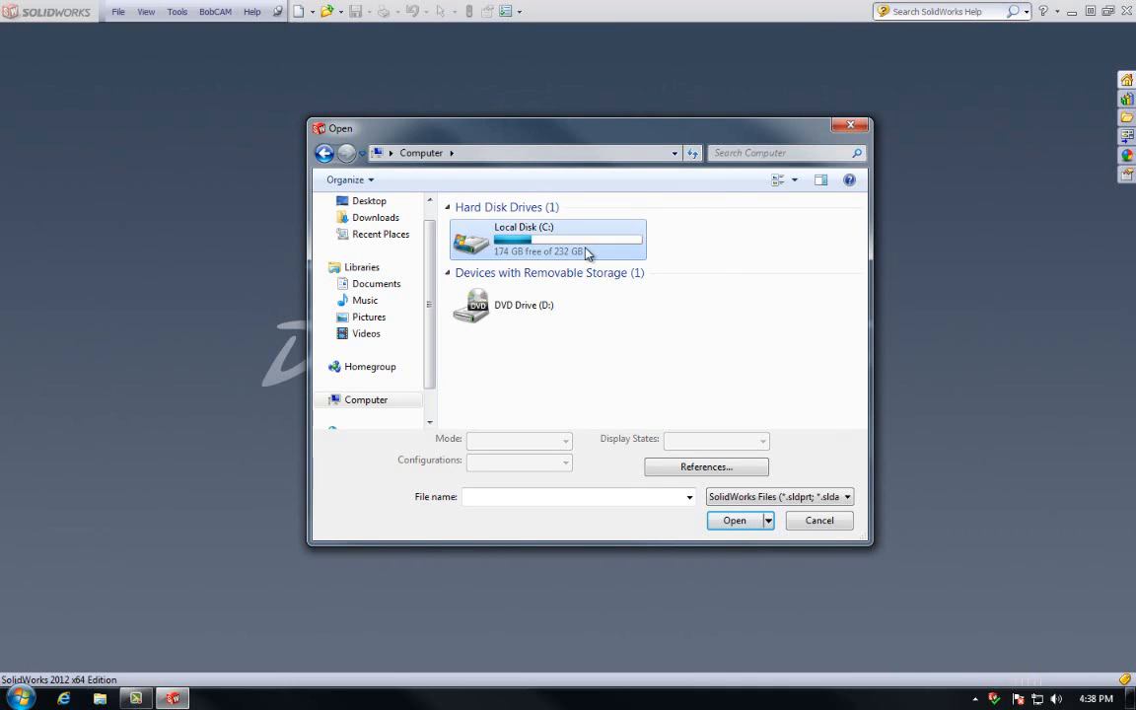
pyautogui.doubleClick(587, 251)
pyautogui.doubleClick(593, 230)
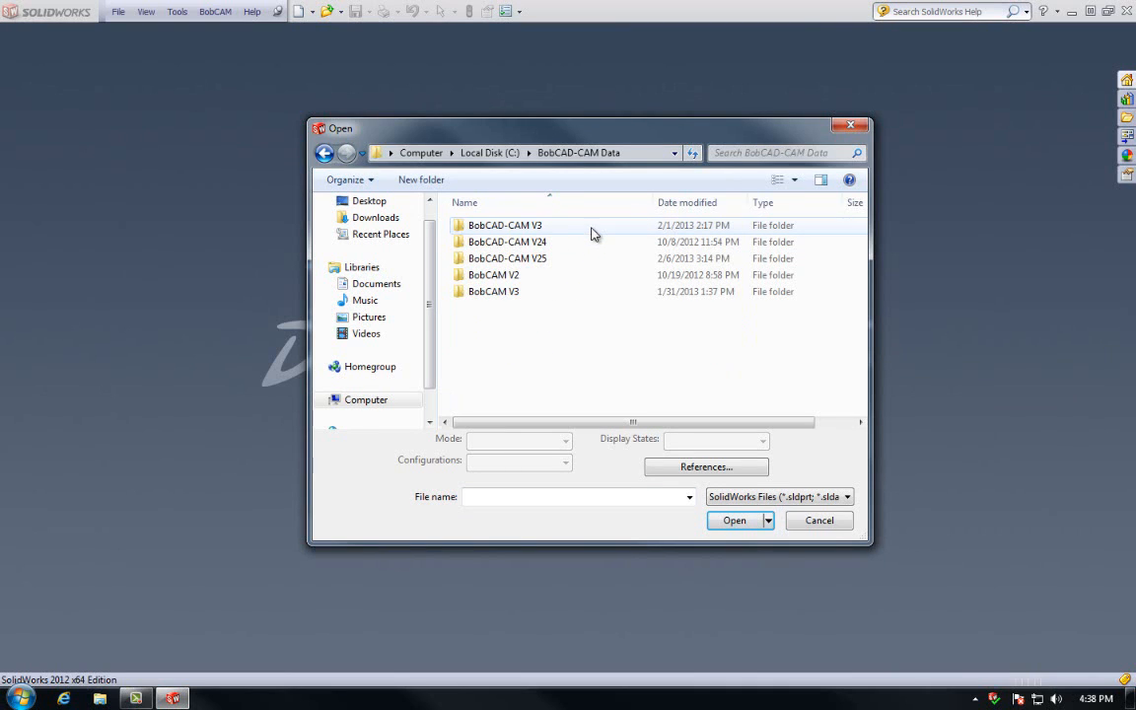
pyautogui.doubleClick(581, 292)
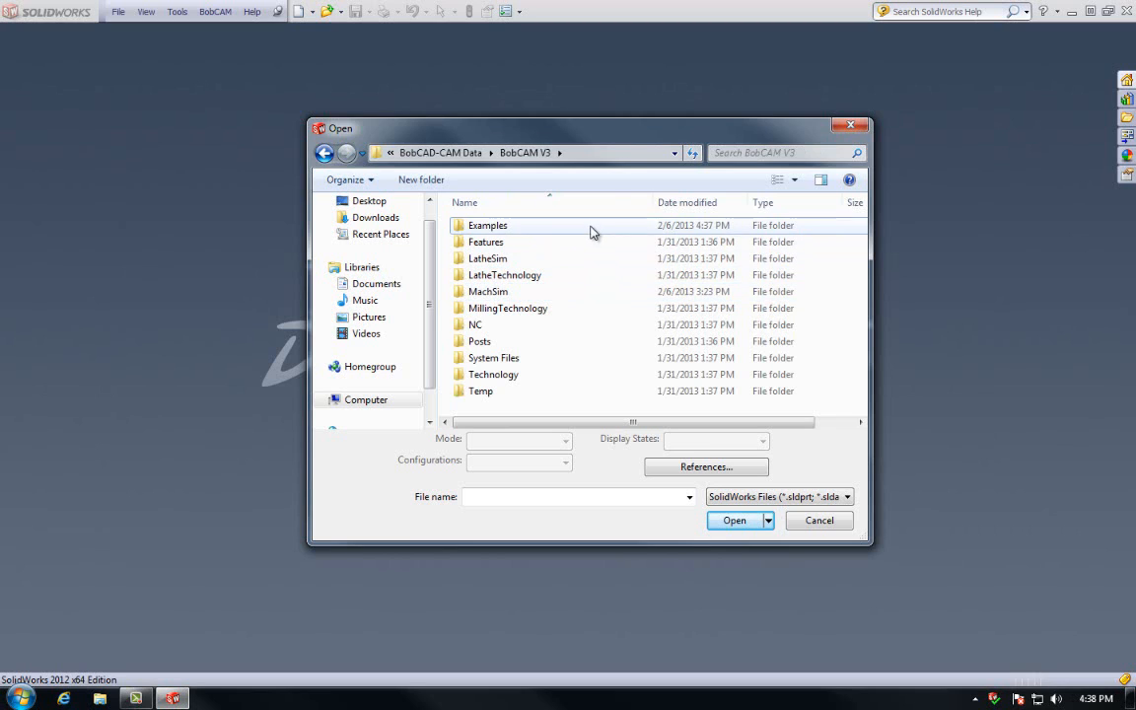
pyautogui.doubleClick(592, 231)
pyautogui.click(831, 249)
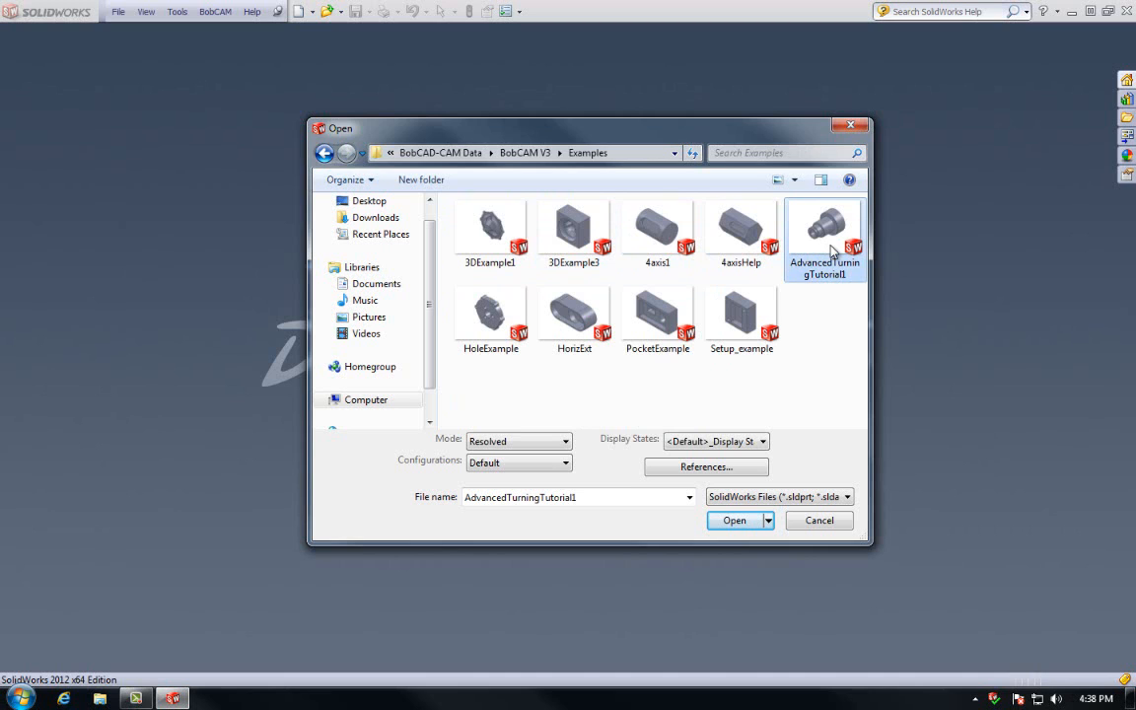
pyautogui.click(726, 525)
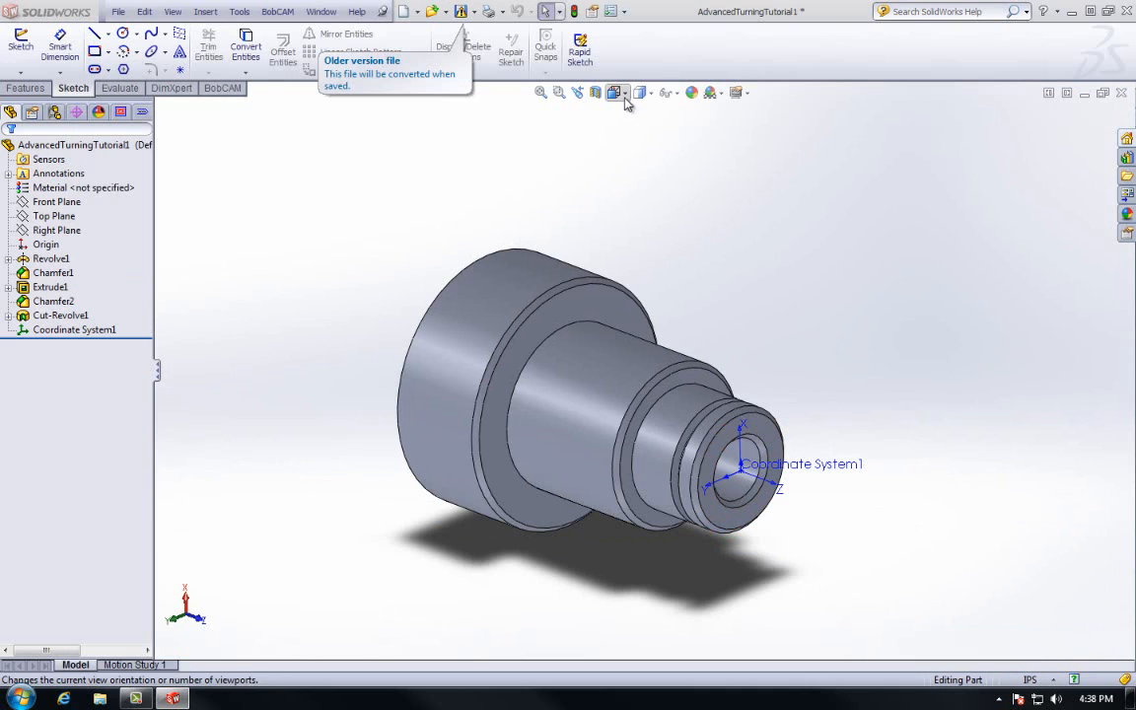
# - Set the part view to isometric and show the BobCAM CAM tree with the milling stock branch collapsed
pyautogui.click(625, 97)
pyautogui.click(650, 145)
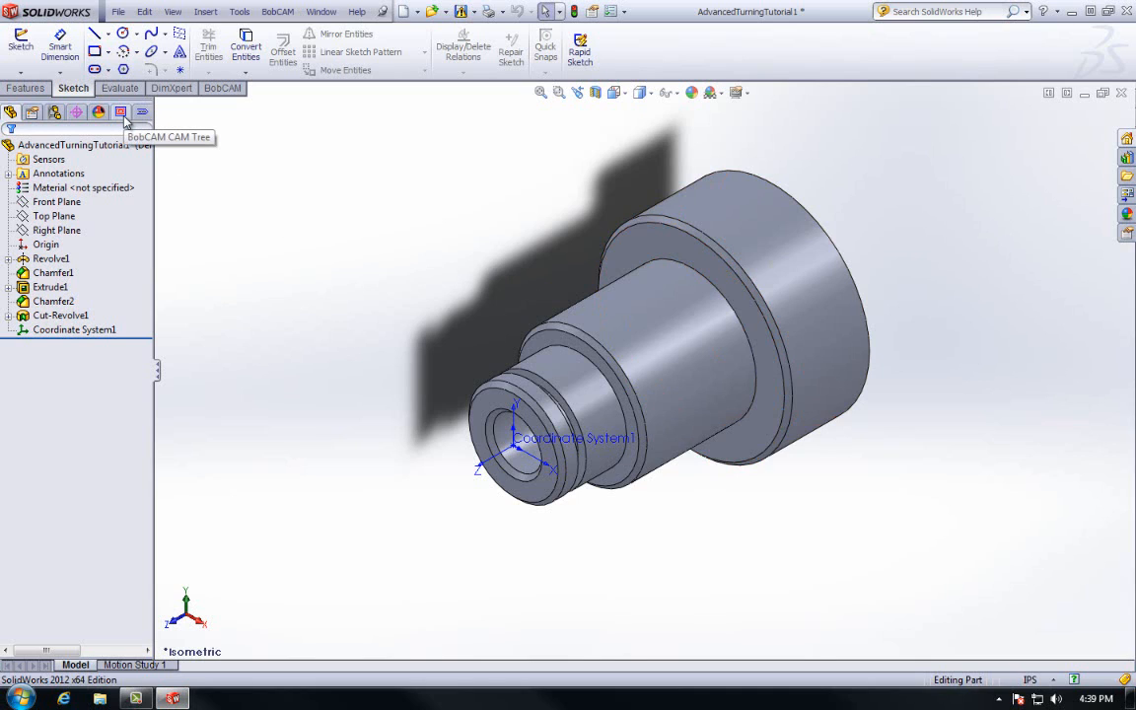
pyautogui.click(120, 112)
pyautogui.click(76, 156)
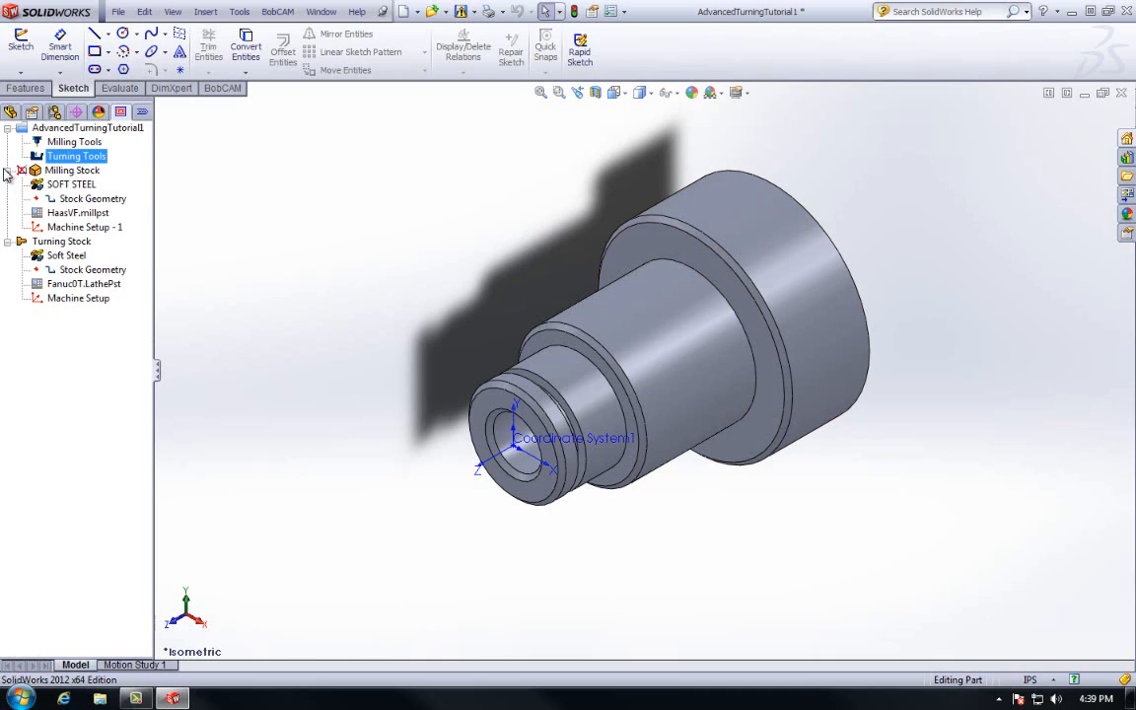
pyautogui.click(8, 171)
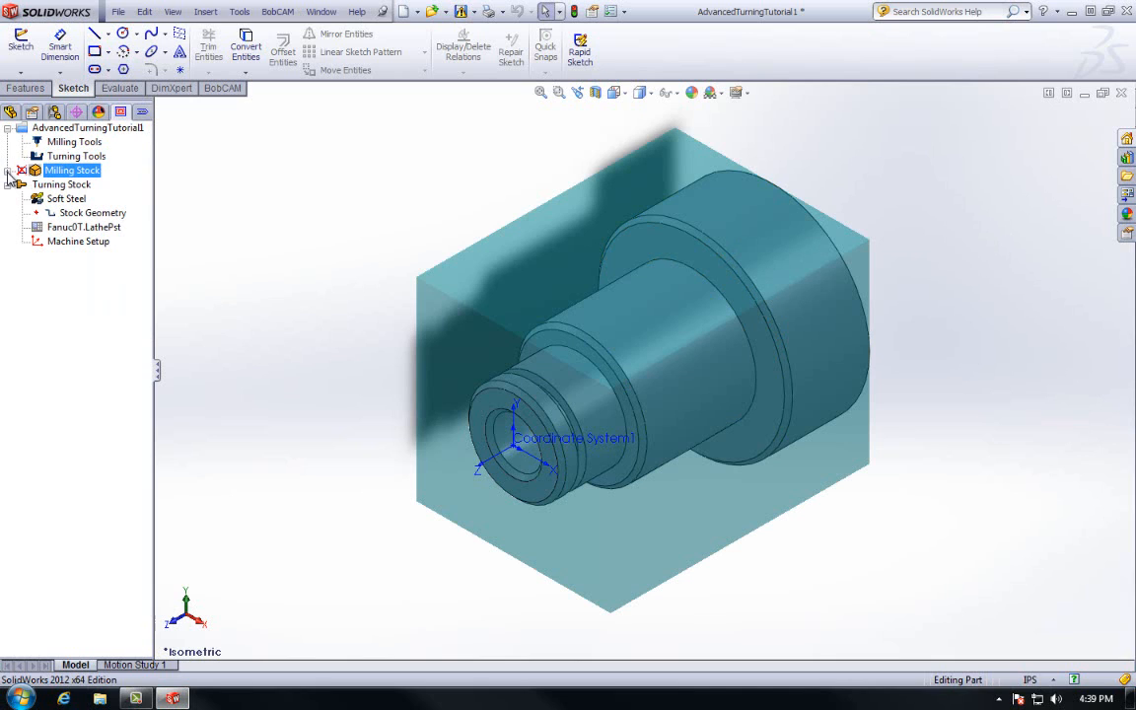
# - Edit the turning stock, setting its Face Z to 0.1 and Cutoff Z to -4
pyautogui.click(48, 185)
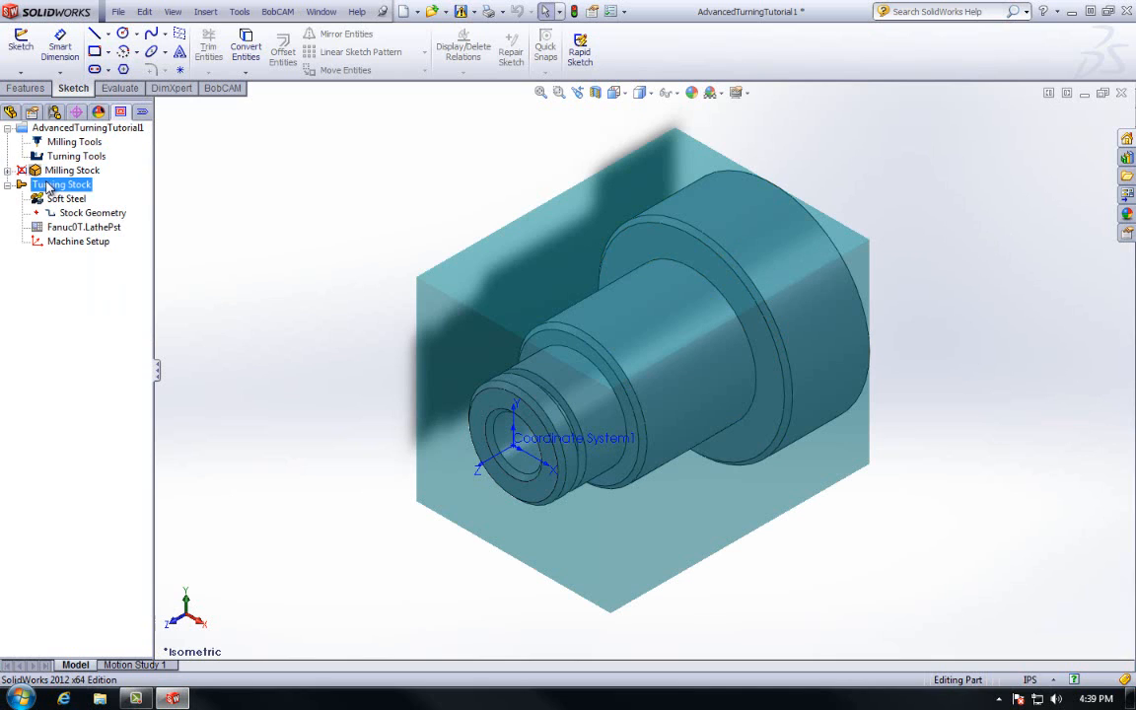
pyautogui.rightClick(57, 187)
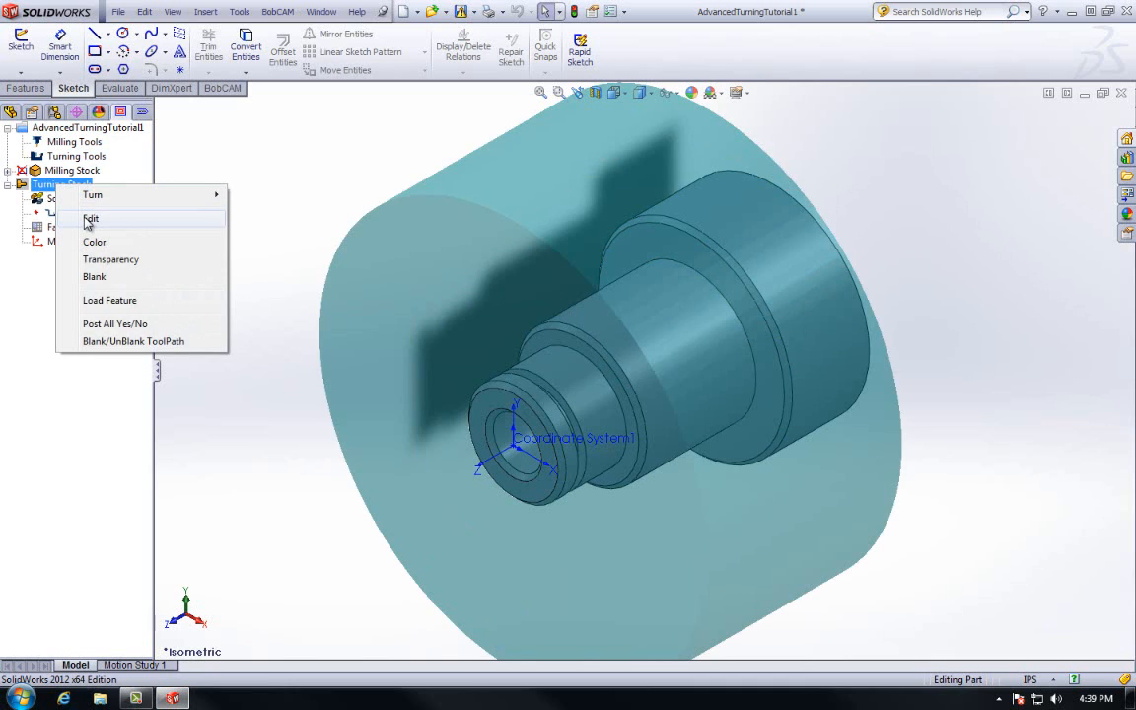
pyautogui.click(89, 219)
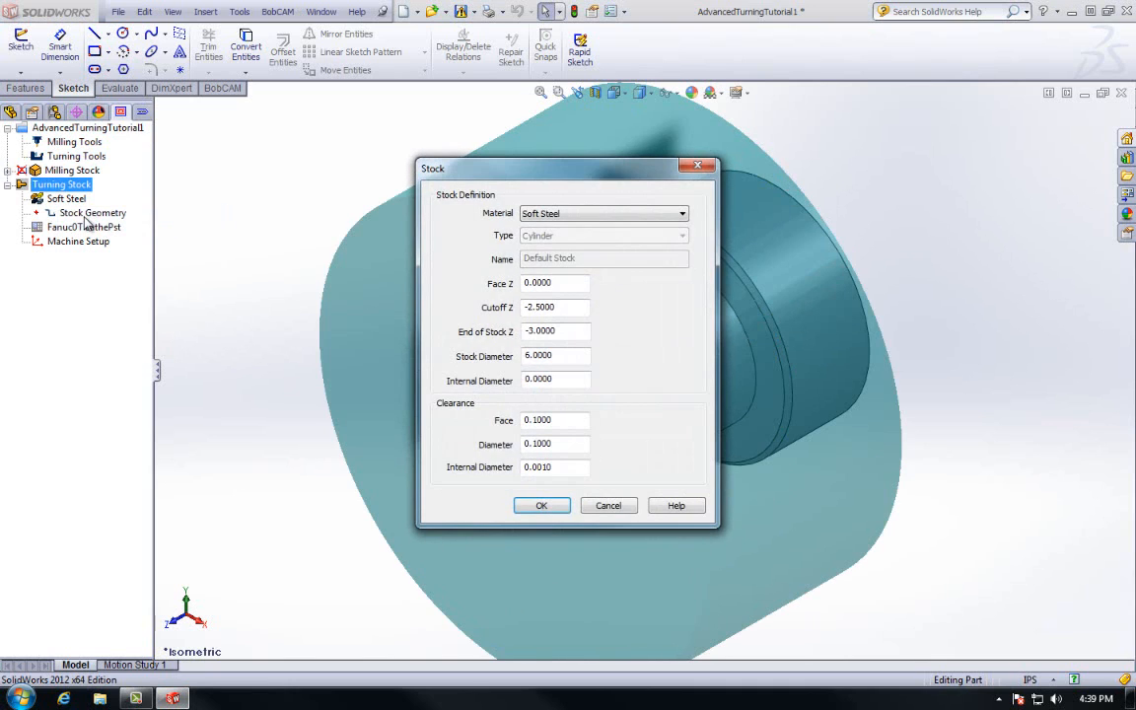
pyautogui.doubleClick(583, 285)
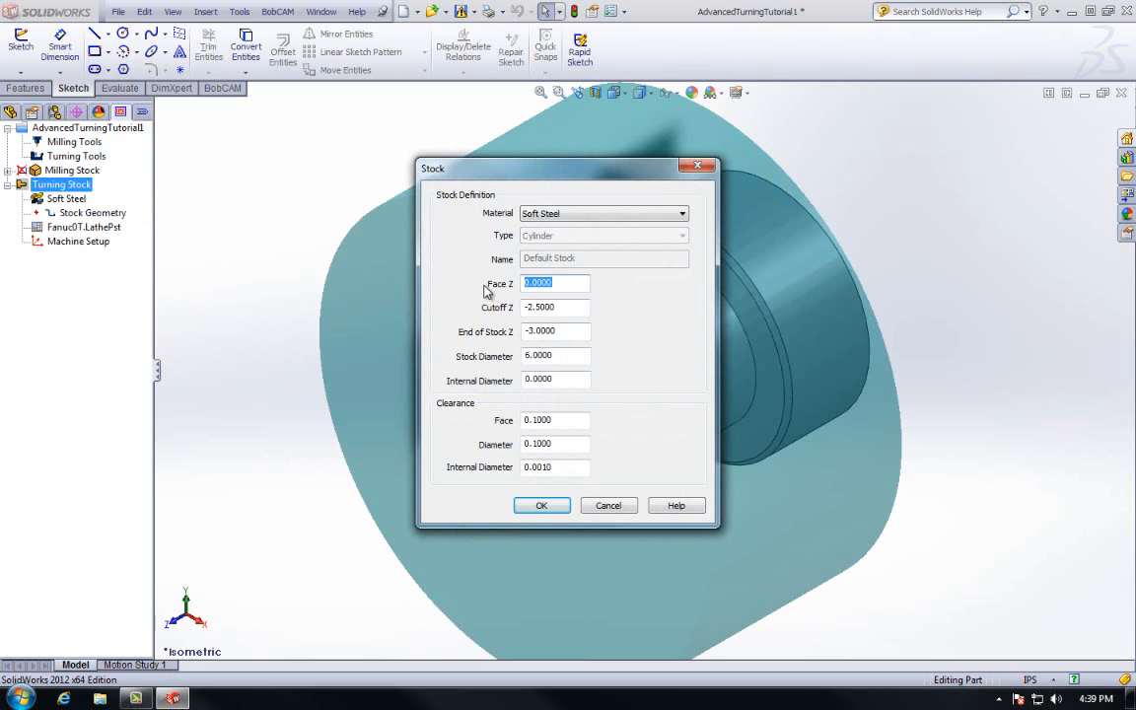
pyautogui.write('.1')
pyautogui.press('Tab')
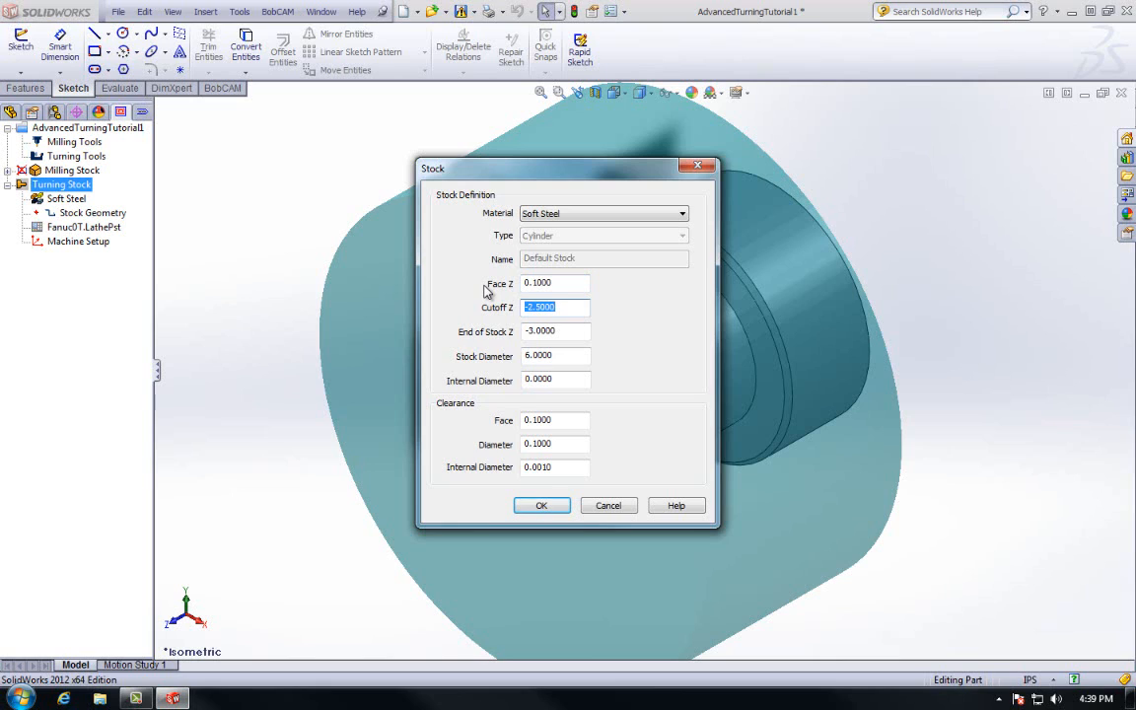
pyautogui.write('-')
pyautogui.press('Tab')
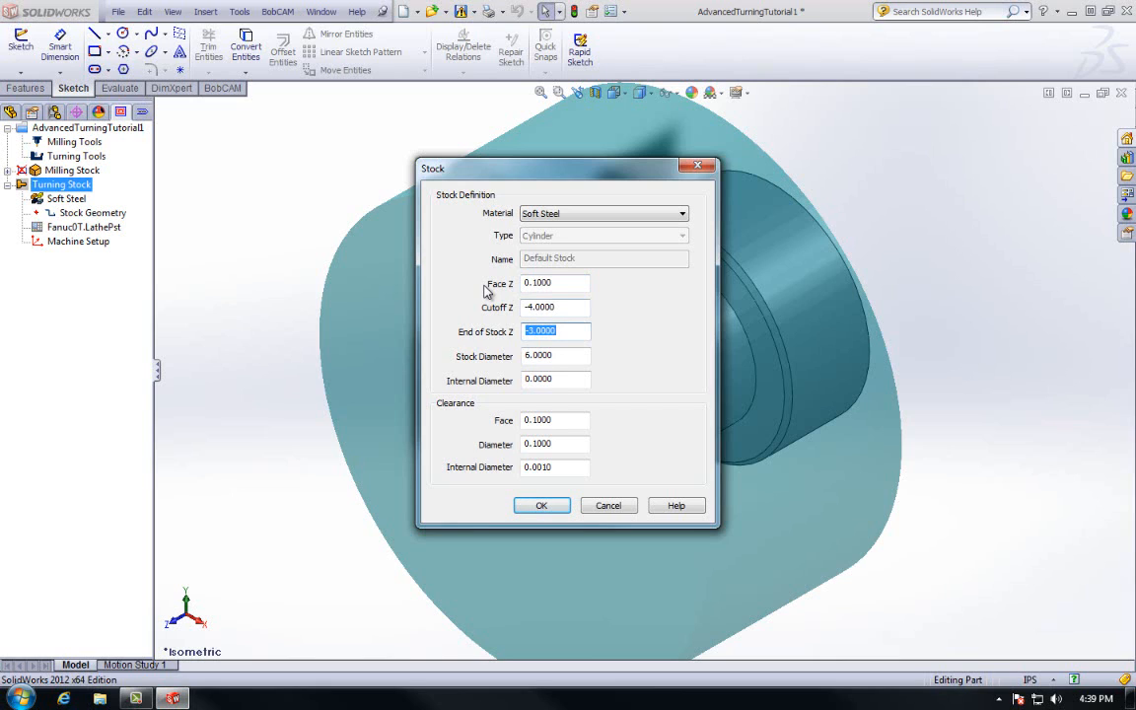
# - Set the turning stock's End of Stock Z to -5, Stock Diameter to 3 and Internal Diameter to 0.5
pyautogui.write('-5')
pyautogui.press('Tab')
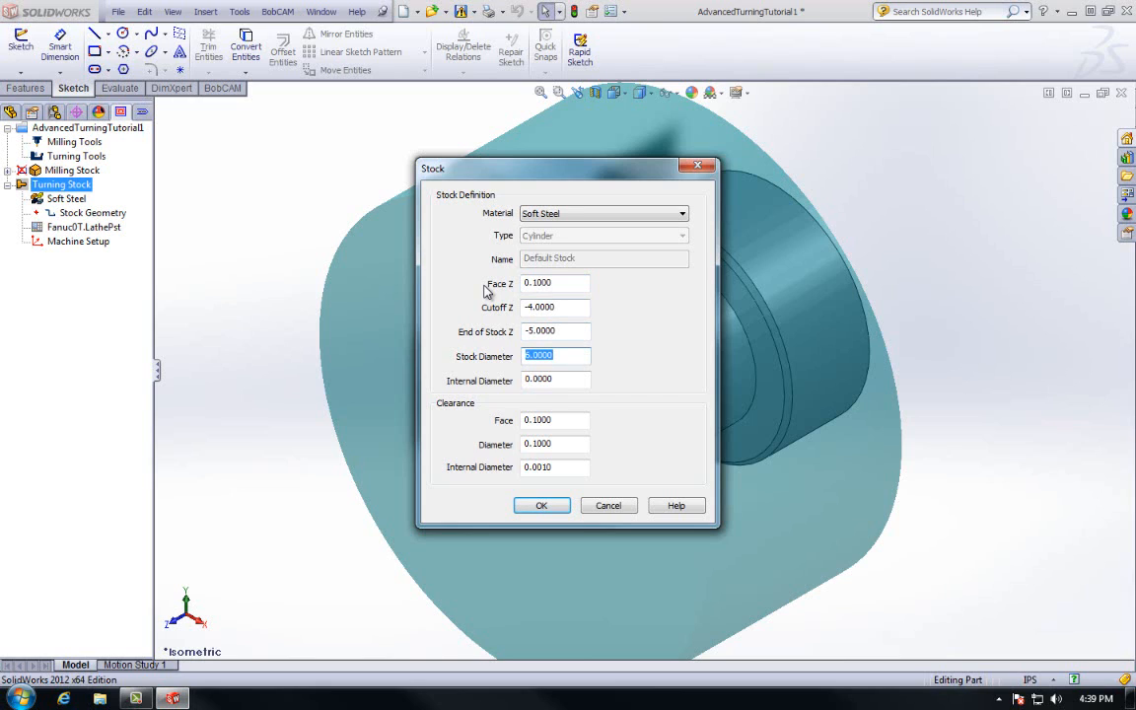
pyautogui.write('3')
pyautogui.press('Tab')
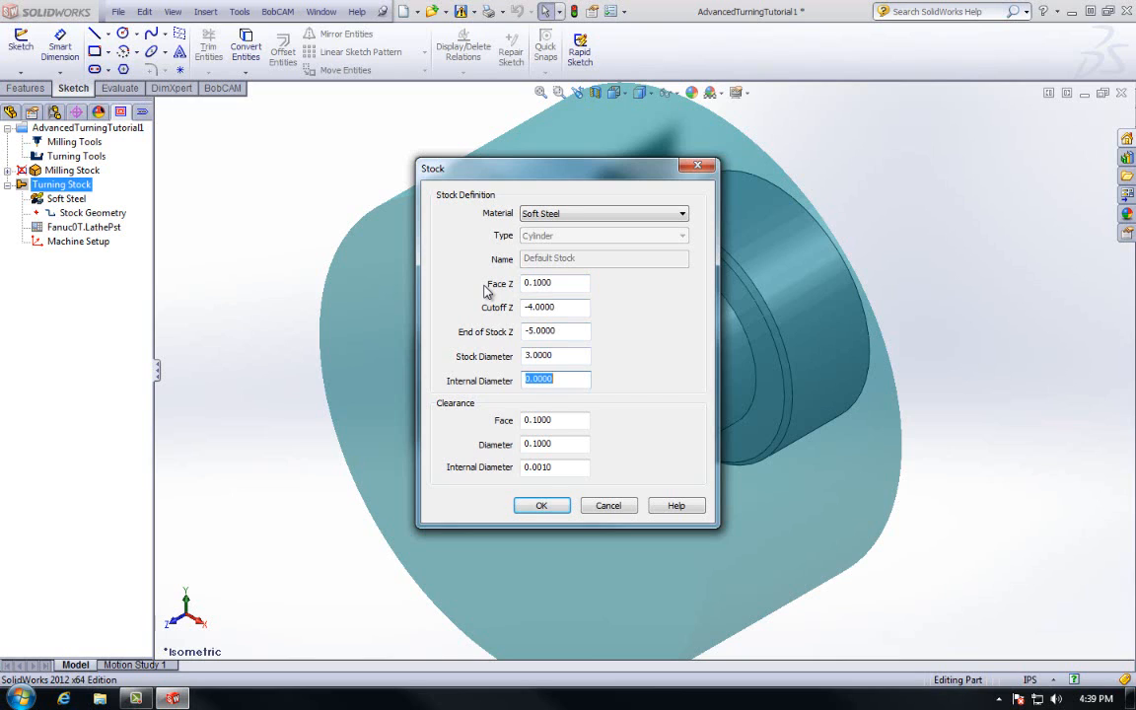
pyautogui.write('.5')
pyautogui.click(541, 506)
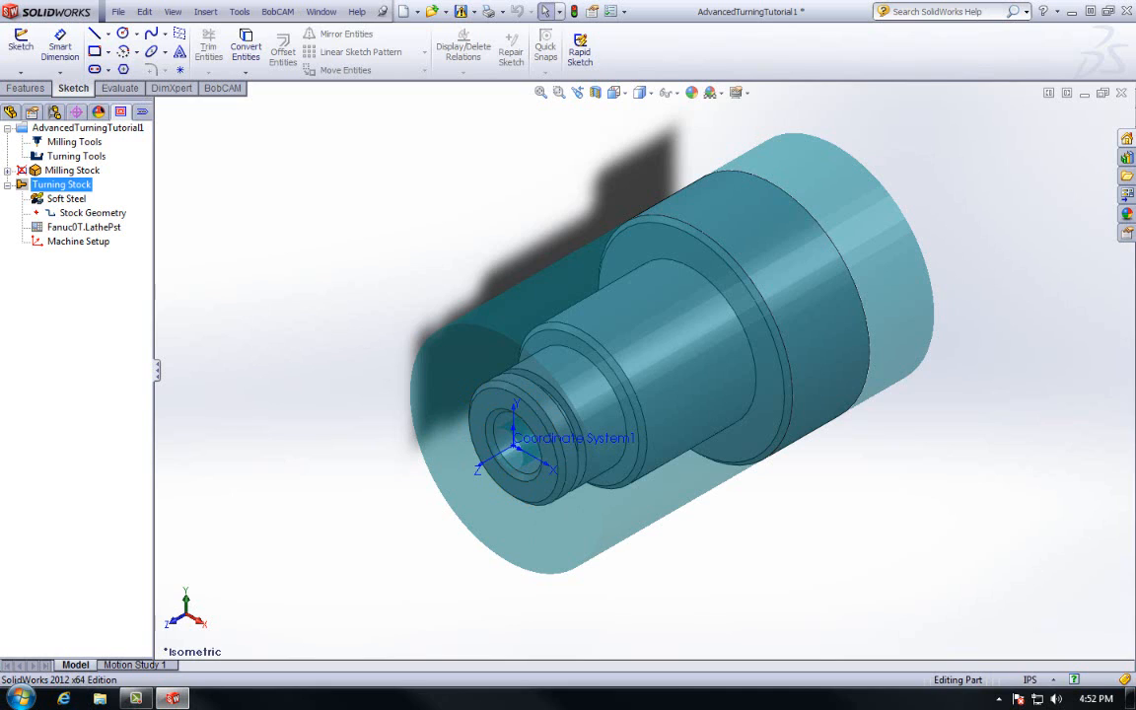
# - Review the current lathe settings for machine, machine parameters, posting and comments
pyautogui.click(87, 128)
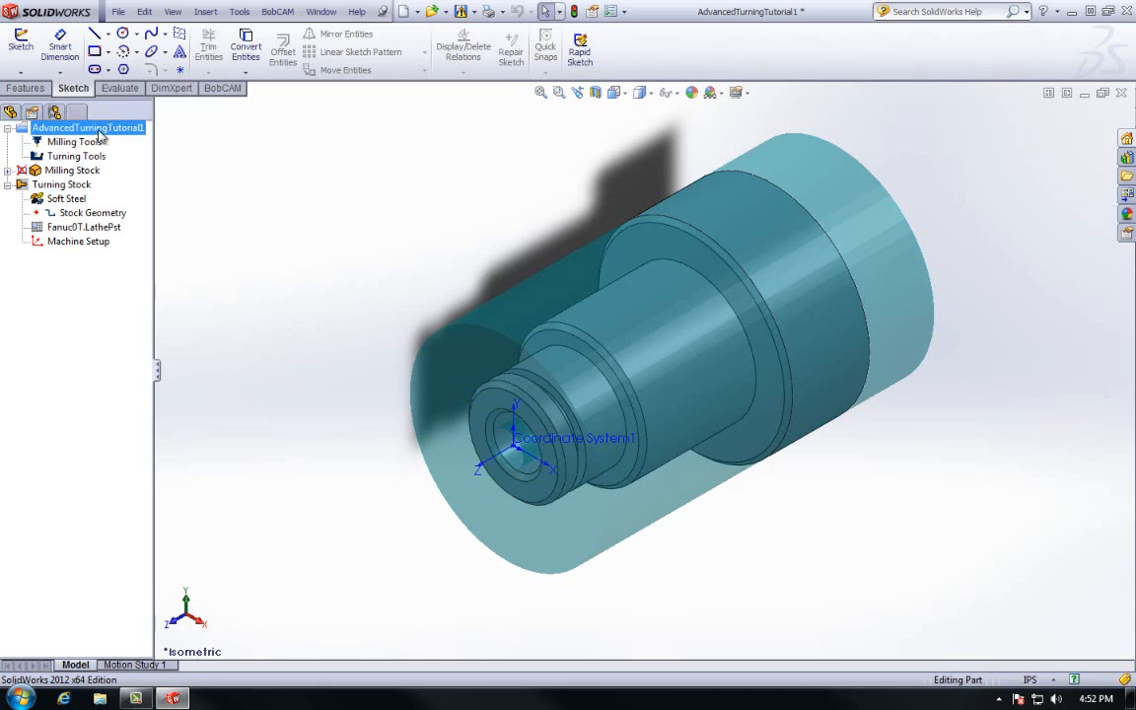
pyautogui.click(76, 155)
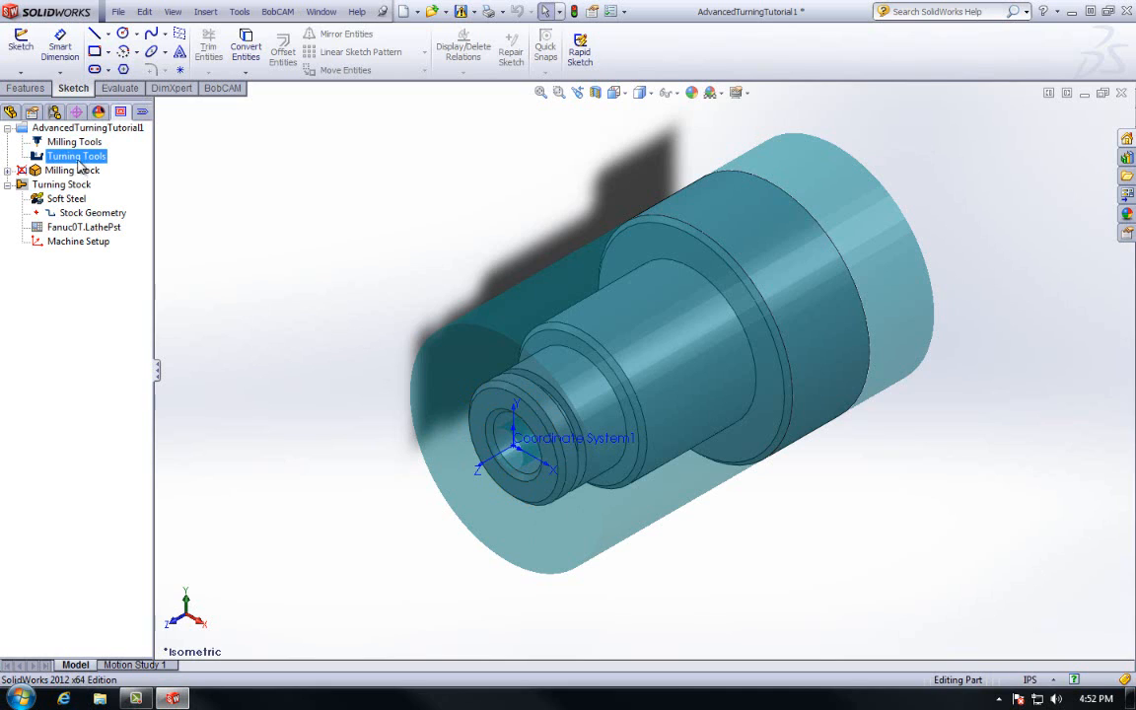
pyautogui.rightClick(85, 161)
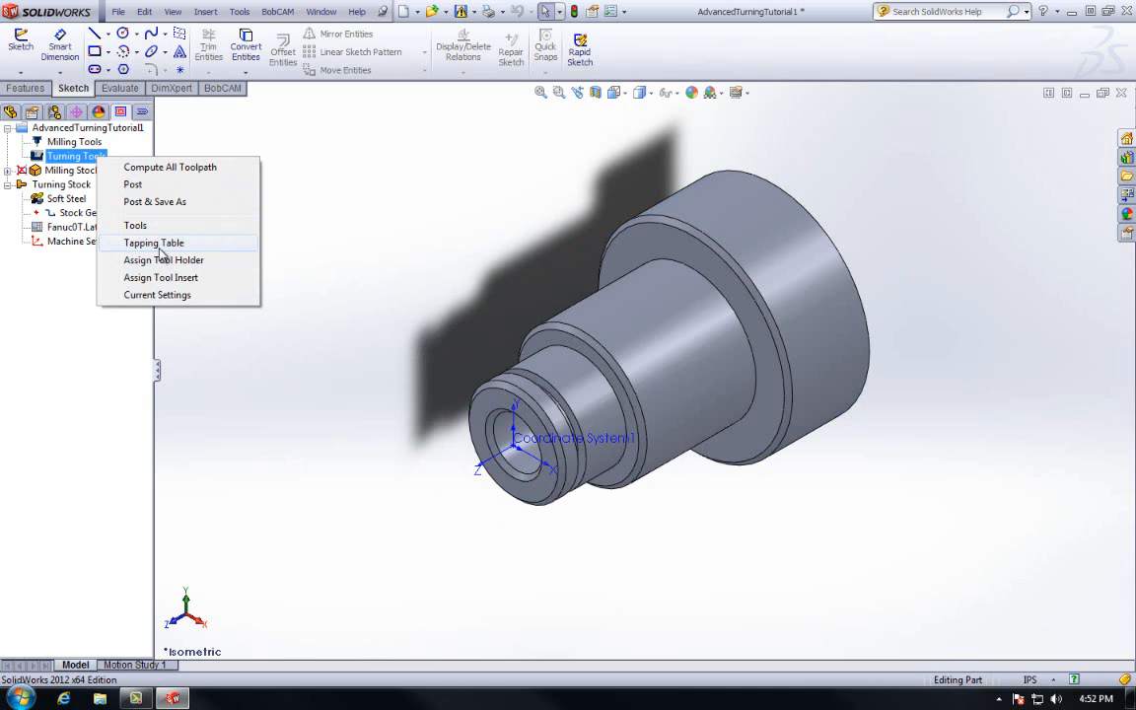
pyautogui.click(186, 298)
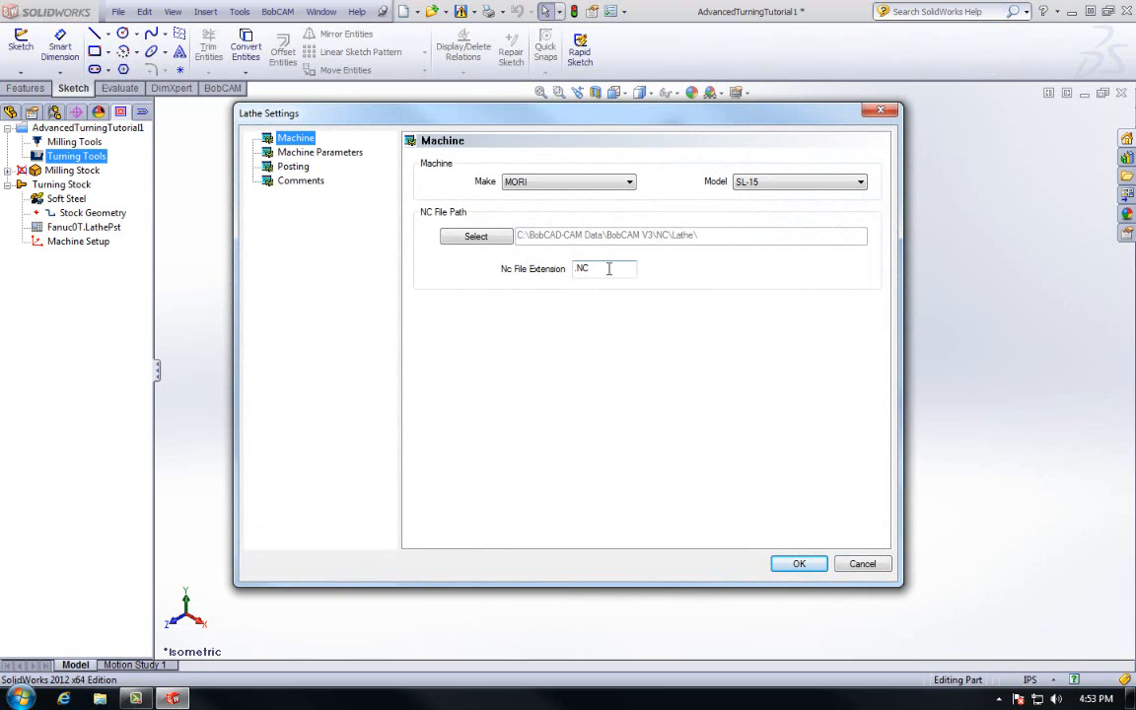
pyautogui.click(314, 154)
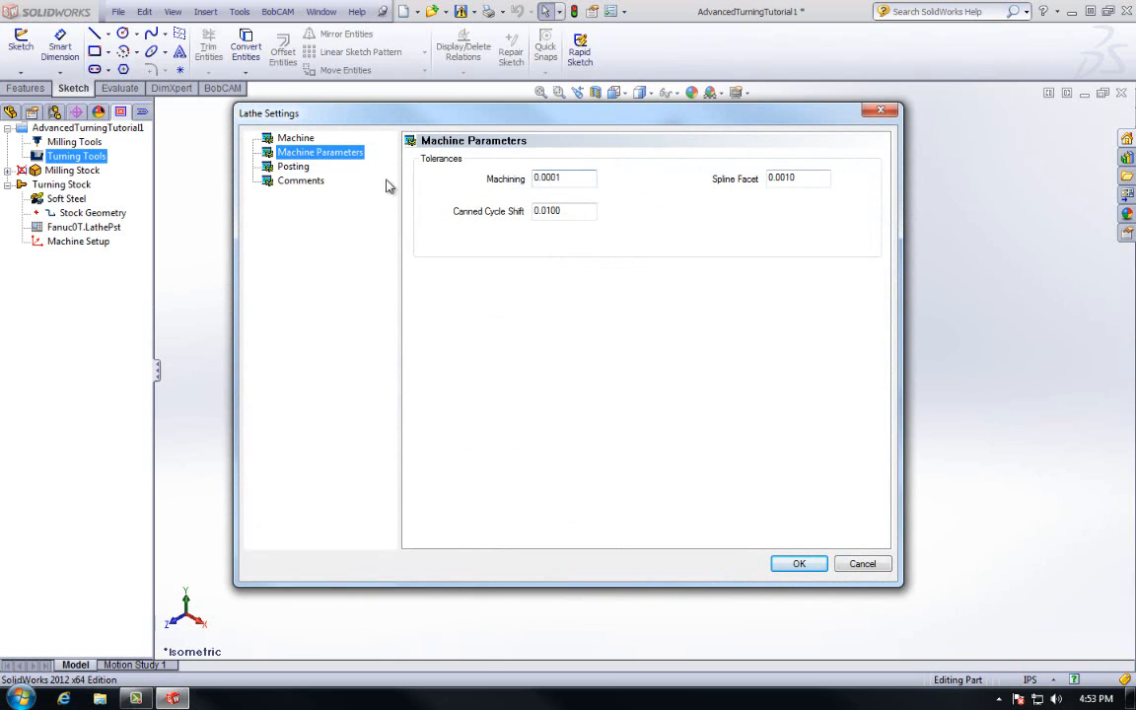
pyautogui.click(299, 170)
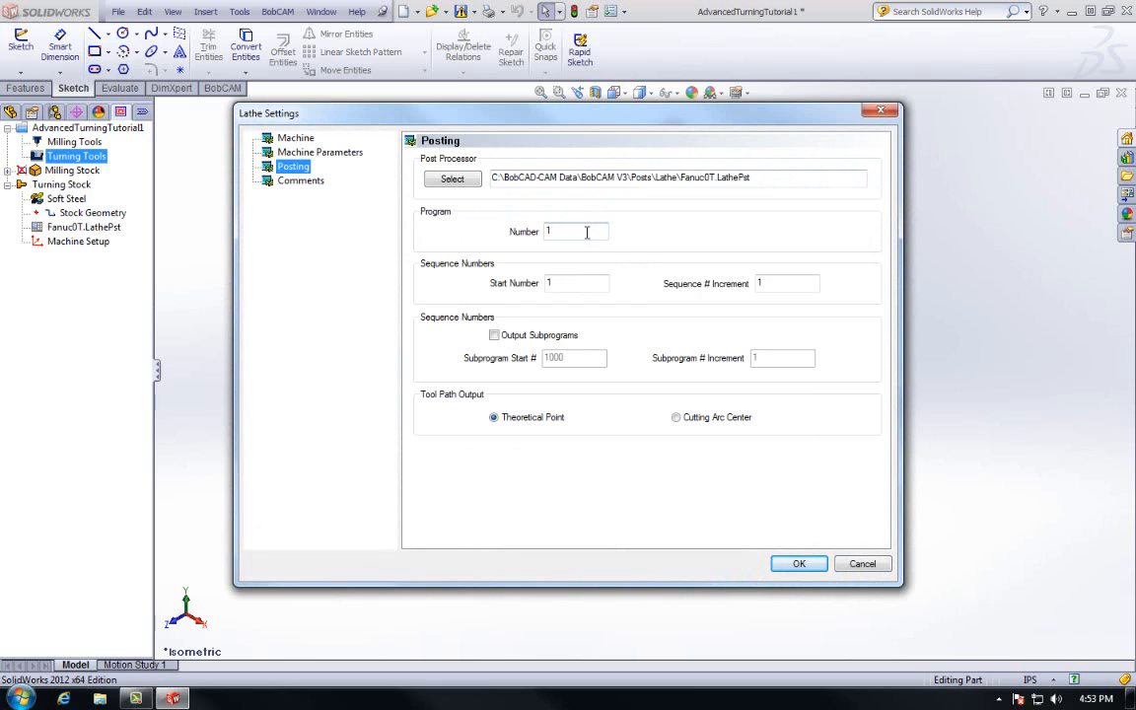
pyautogui.click(584, 282)
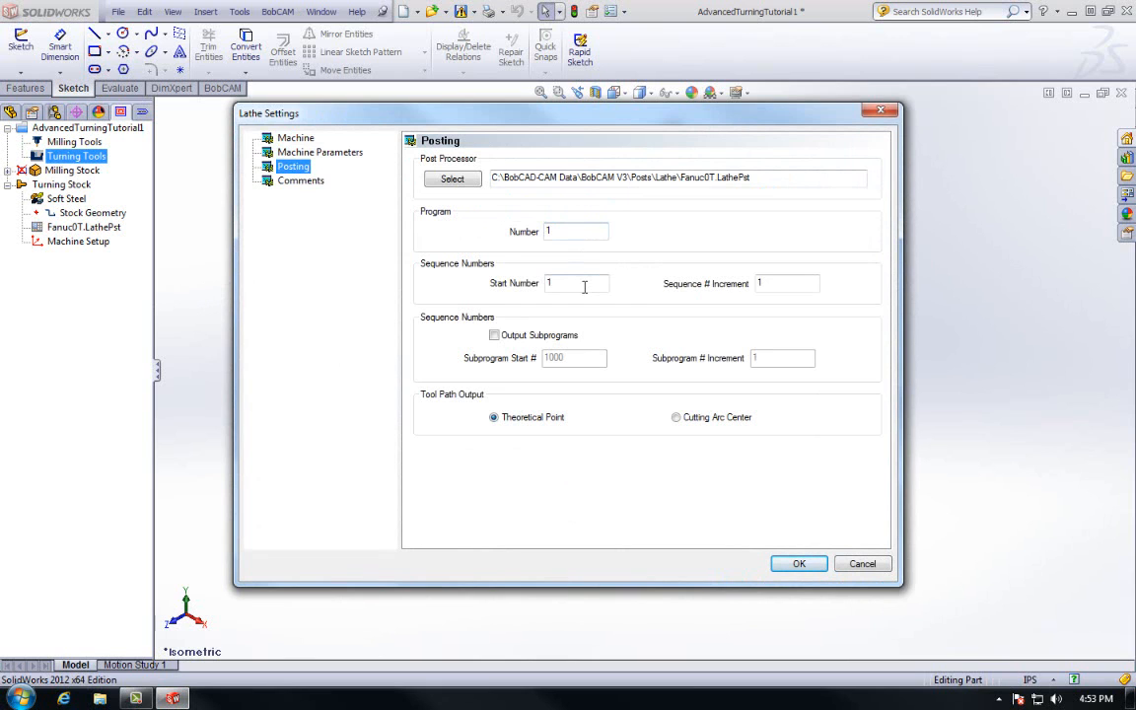
pyautogui.click(312, 183)
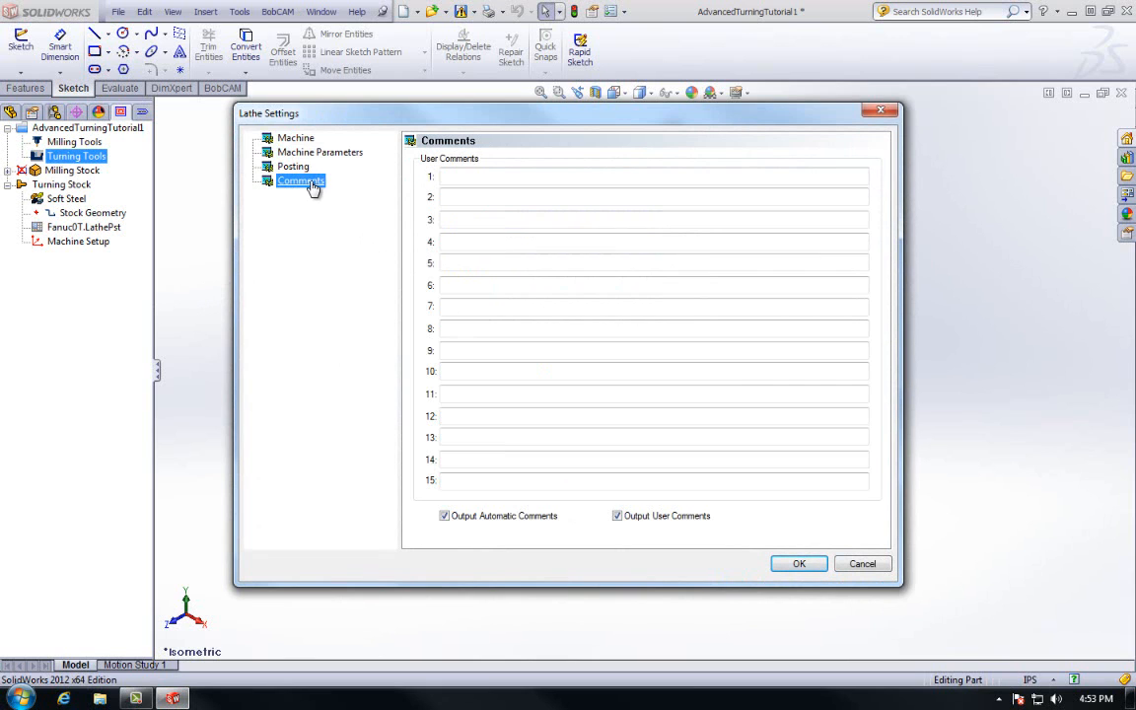
pyautogui.click(800, 564)
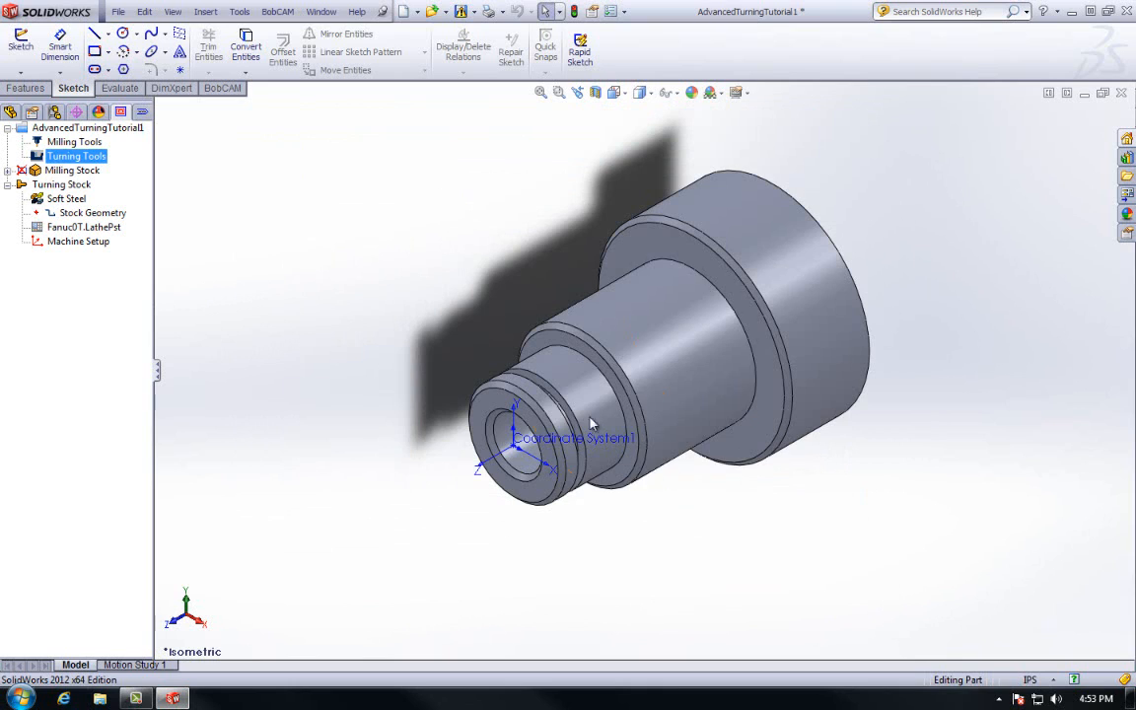
# - Add a rough turning tool to the lathe tools with a 35 Degrees tool angle and a cutting angle of 40
pyautogui.rightClick(77, 158)
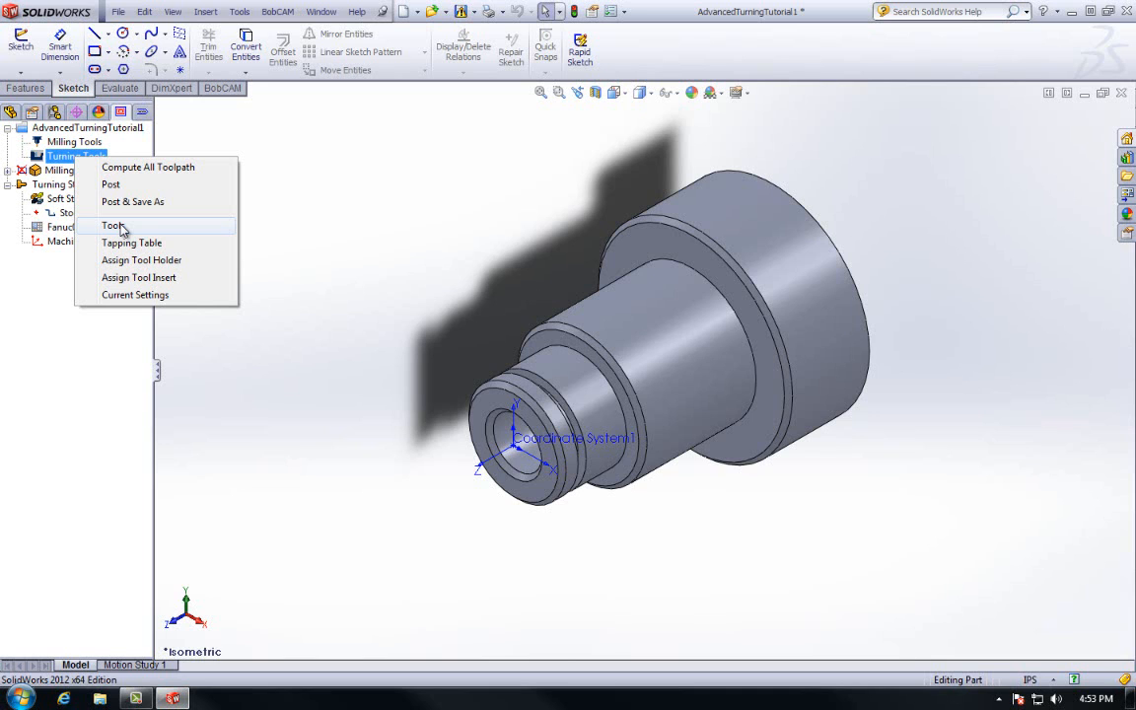
pyautogui.click(116, 226)
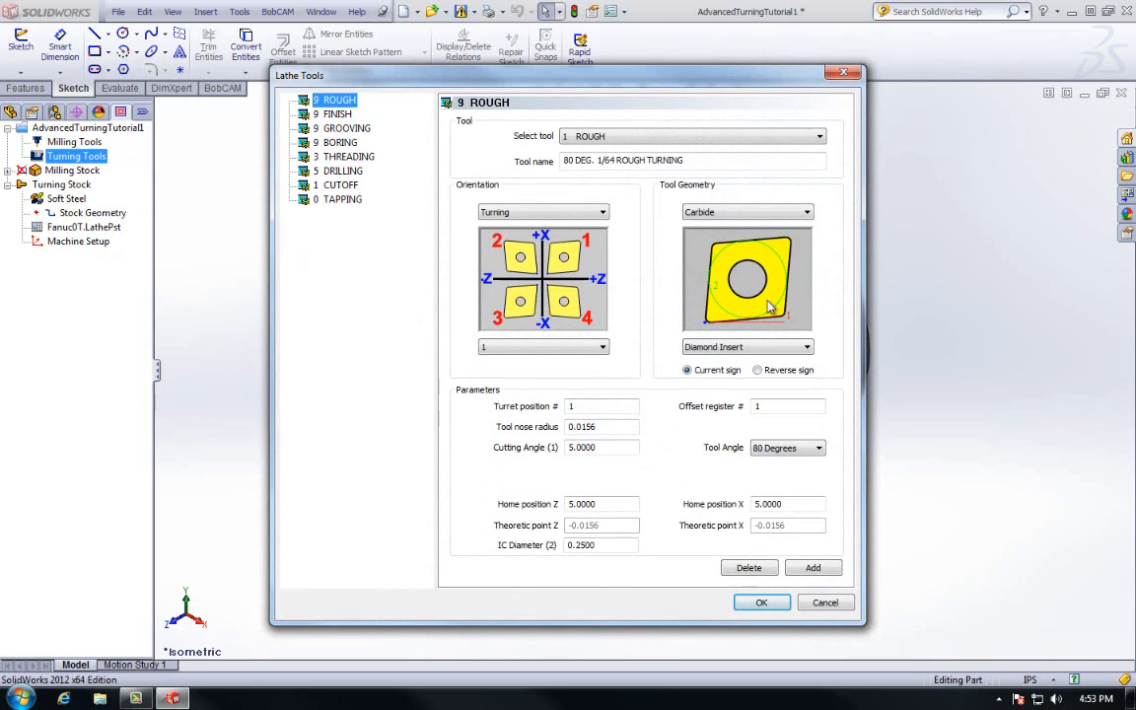
pyautogui.click(813, 570)
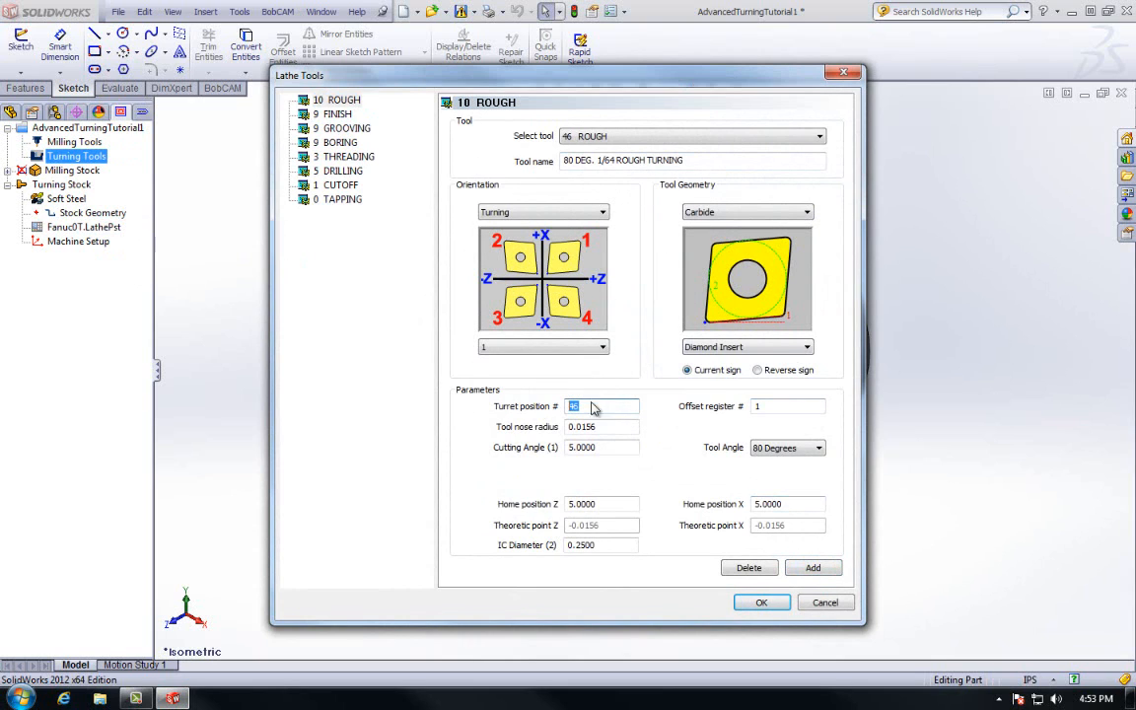
pyautogui.click(786, 448)
pyautogui.click(775, 462)
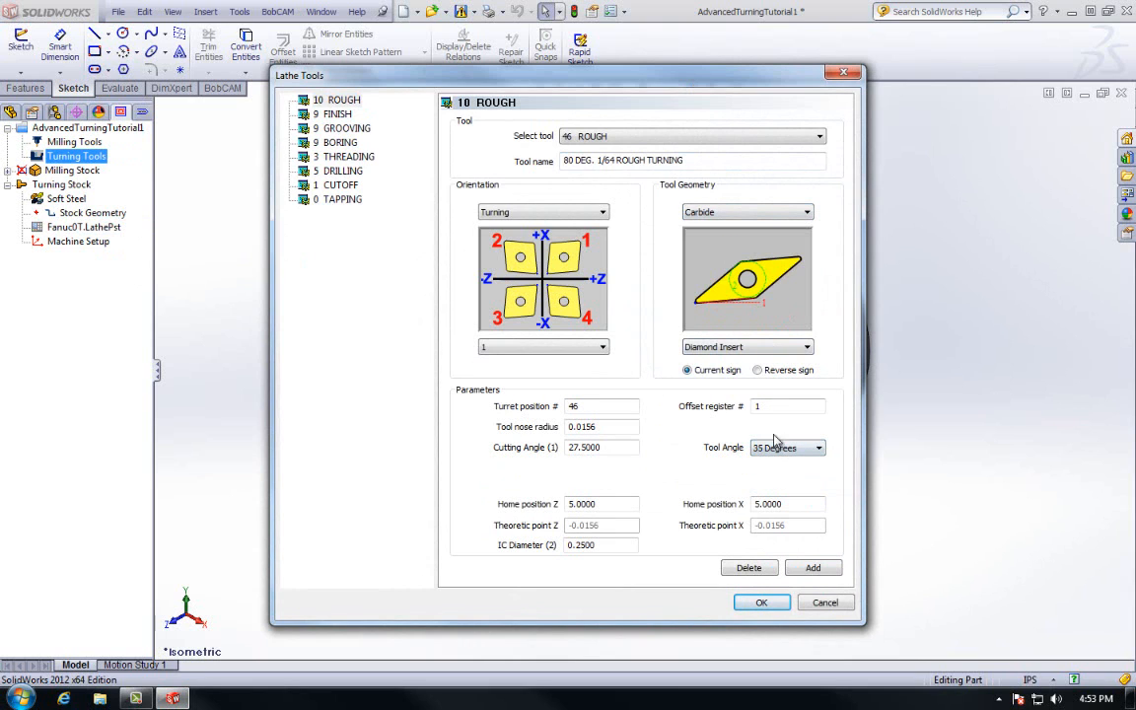
pyautogui.moveTo(623, 446); pyautogui.dragTo(456, 452)
pyautogui.write('40')
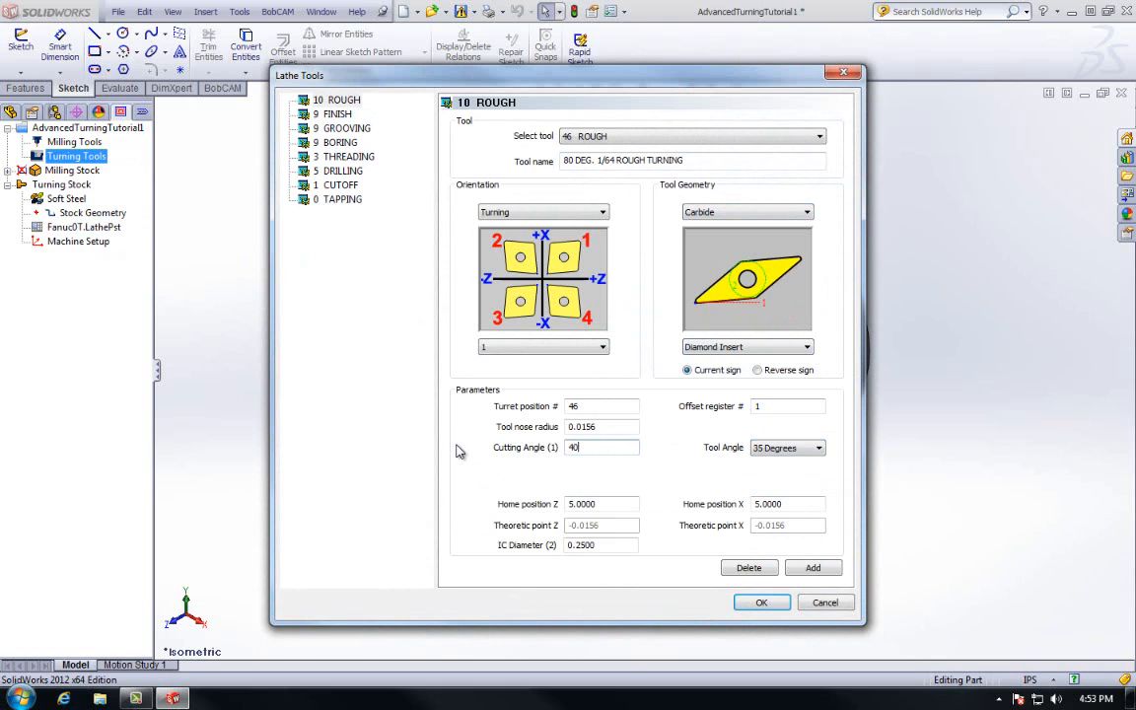
pyautogui.click(597, 427)
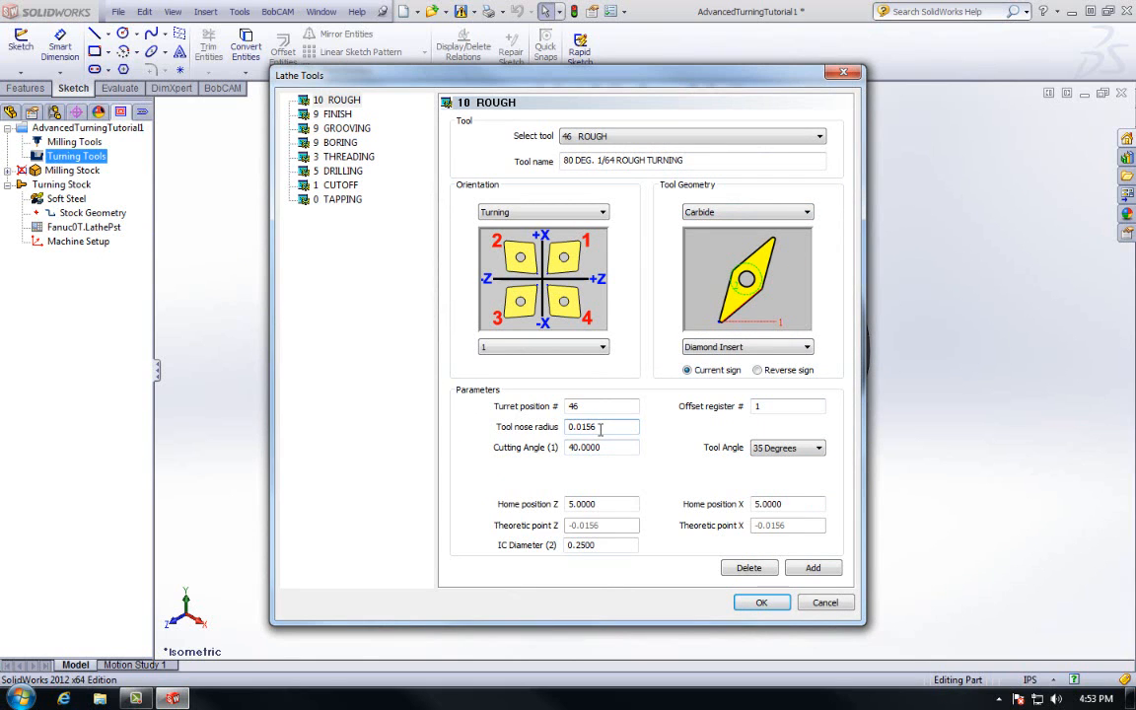
pyautogui.click(762, 604)
# - Add a thread labelled MF New Thread with a nominal diameter of 1 and pitch of 0.25 to the tapping table's MF group
pyautogui.rightClick(84, 154)
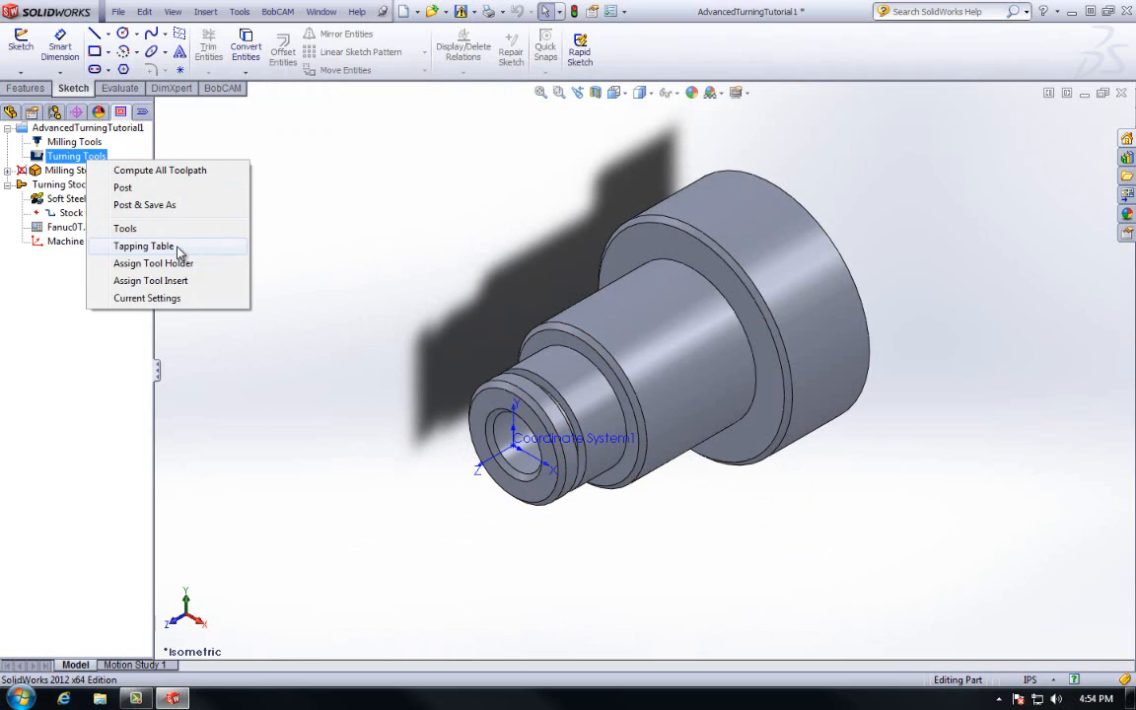
pyautogui.click(148, 246)
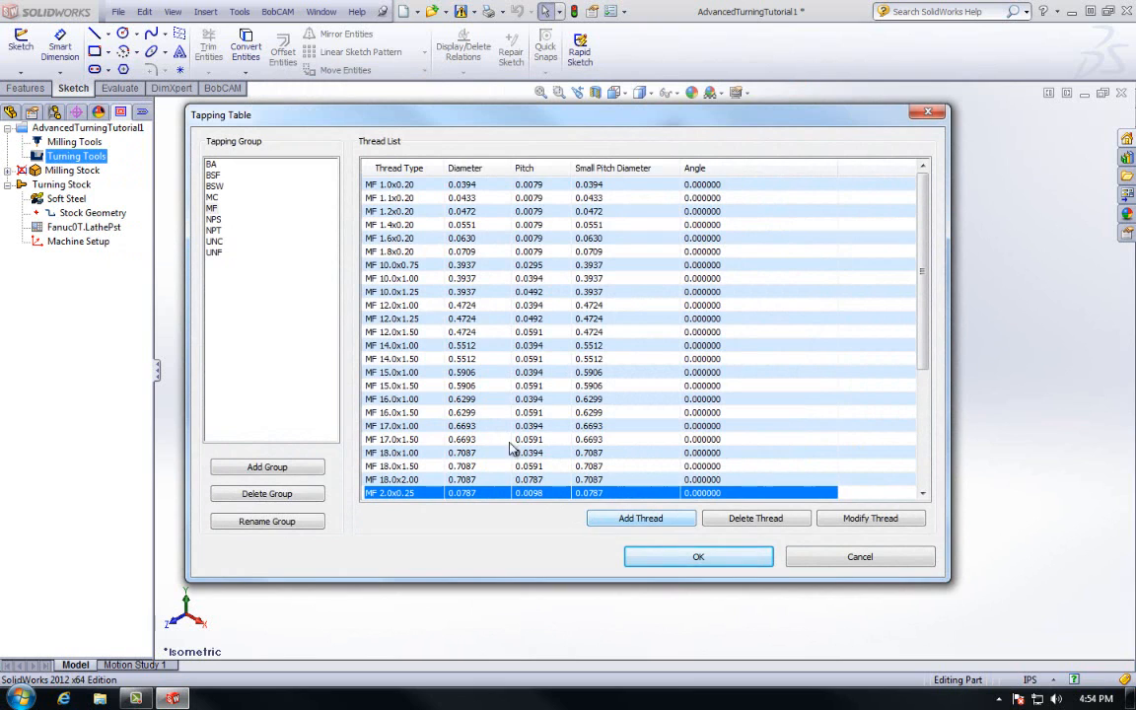
pyautogui.click(212, 196)
pyautogui.click(213, 209)
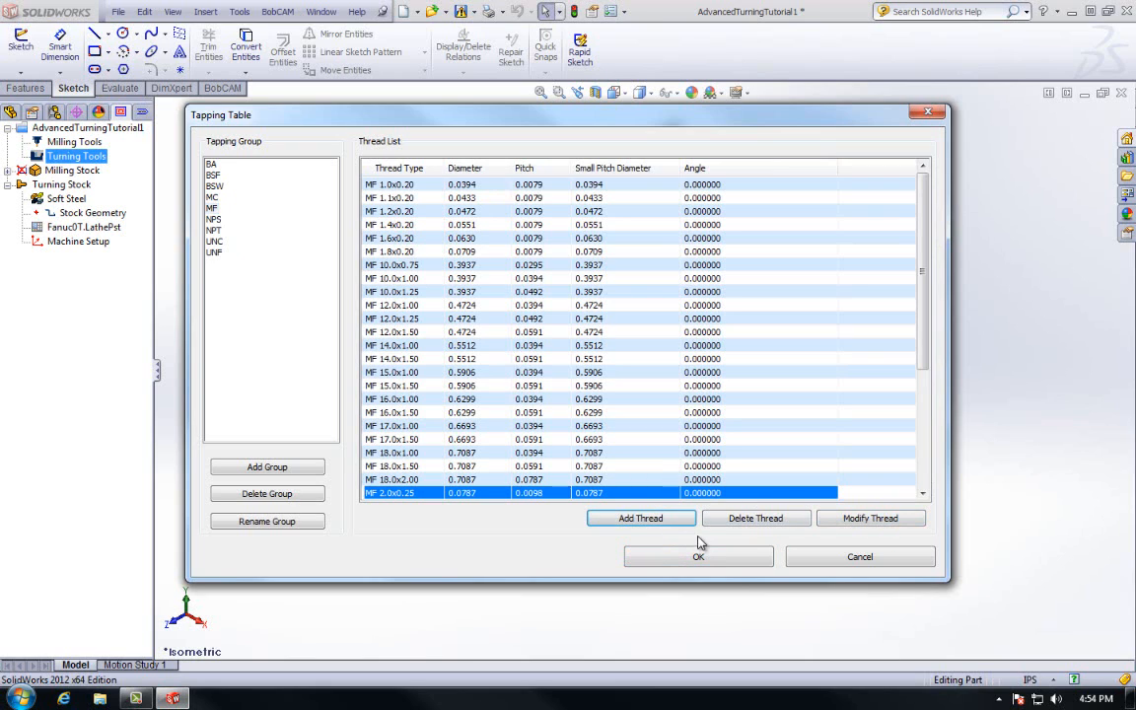
pyautogui.click(639, 517)
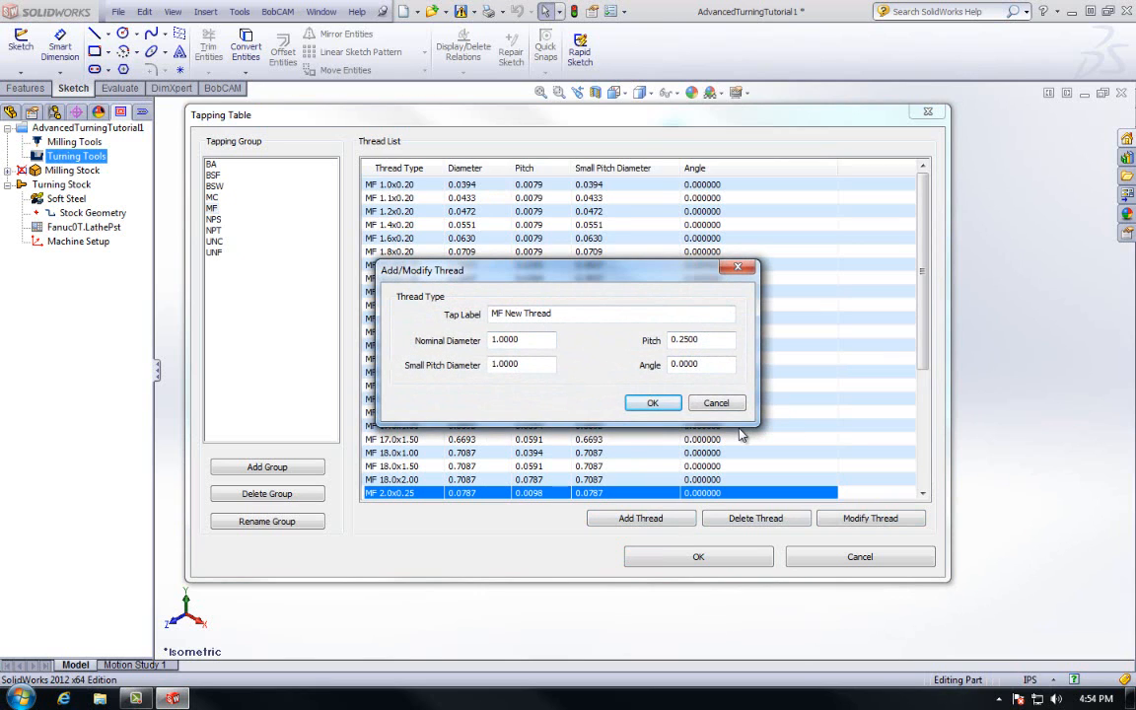
pyautogui.click(652, 404)
pyautogui.scroll(-5, 922, 487)
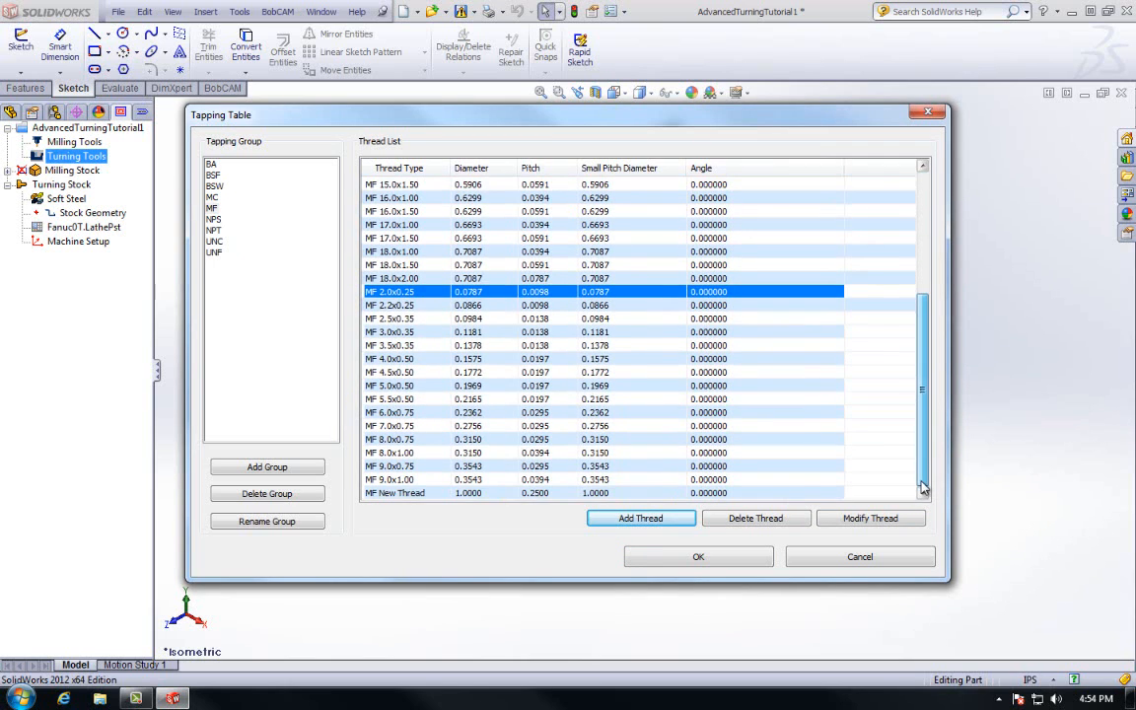
pyautogui.click(702, 558)
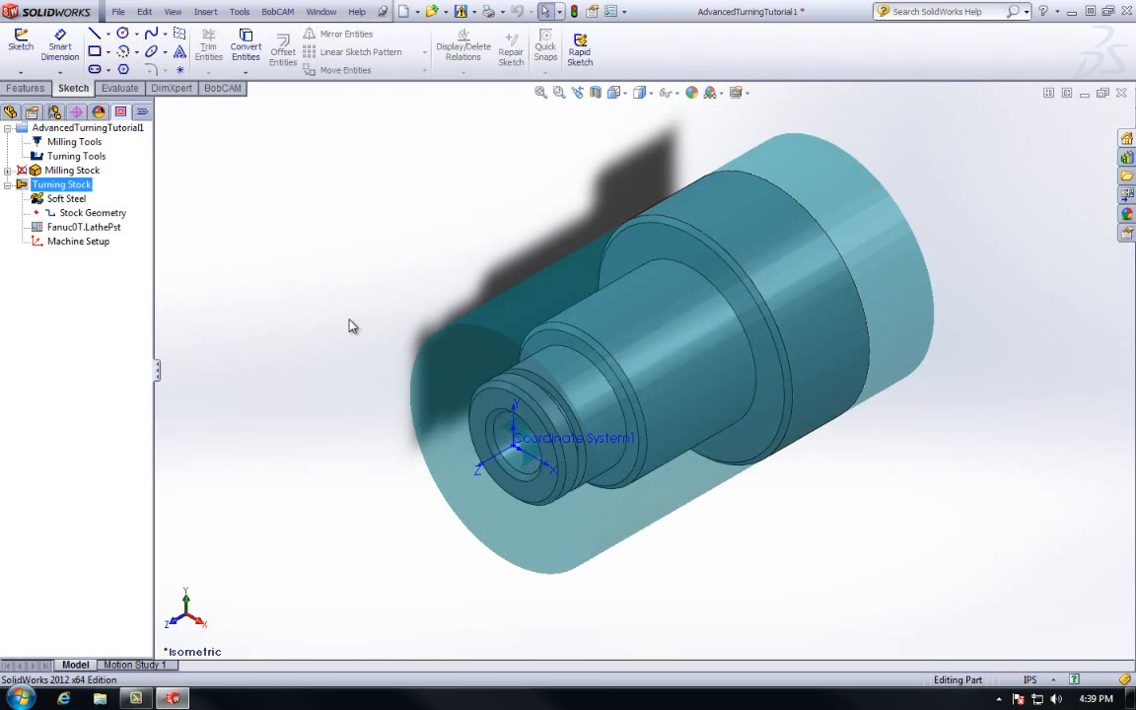
# - Add a Rough turning feature to the turning stock
pyautogui.rightClick(77, 191)
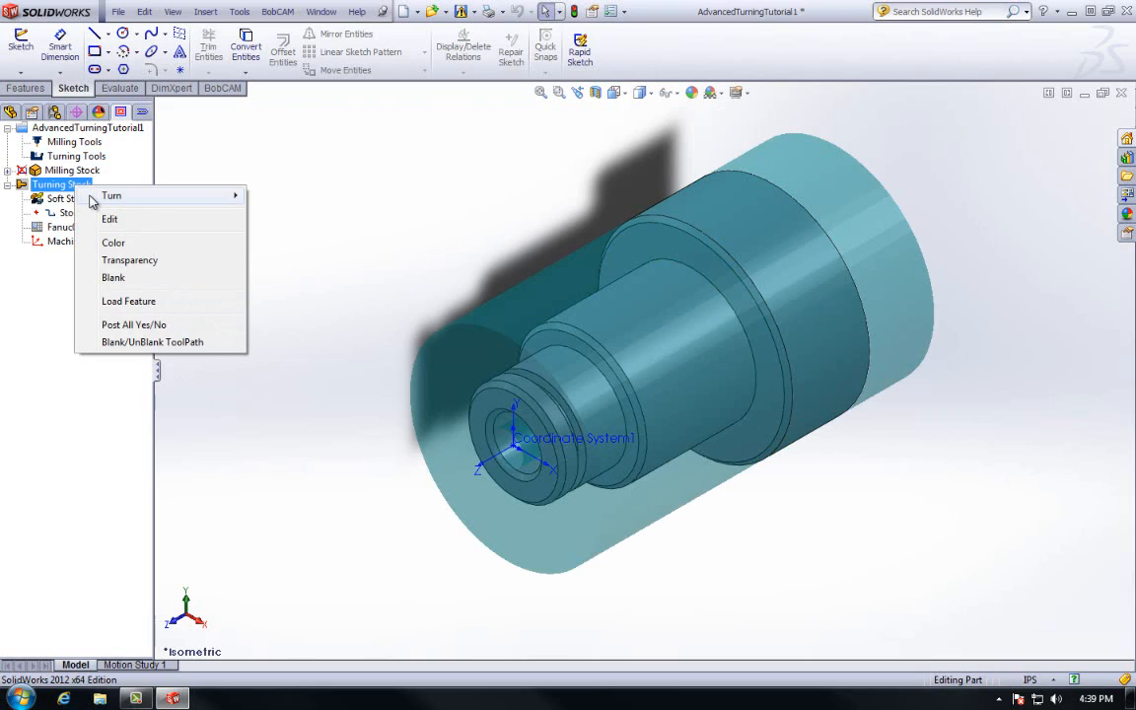
pyautogui.moveTo(92, 200)
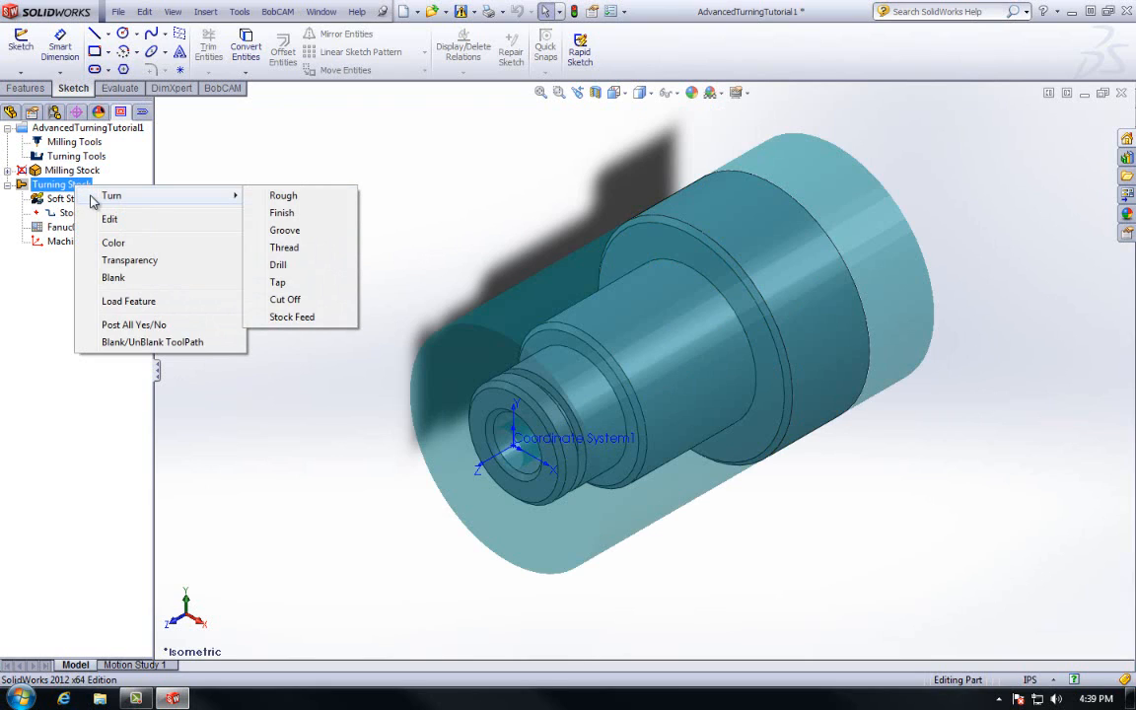
pyautogui.click(277, 201)
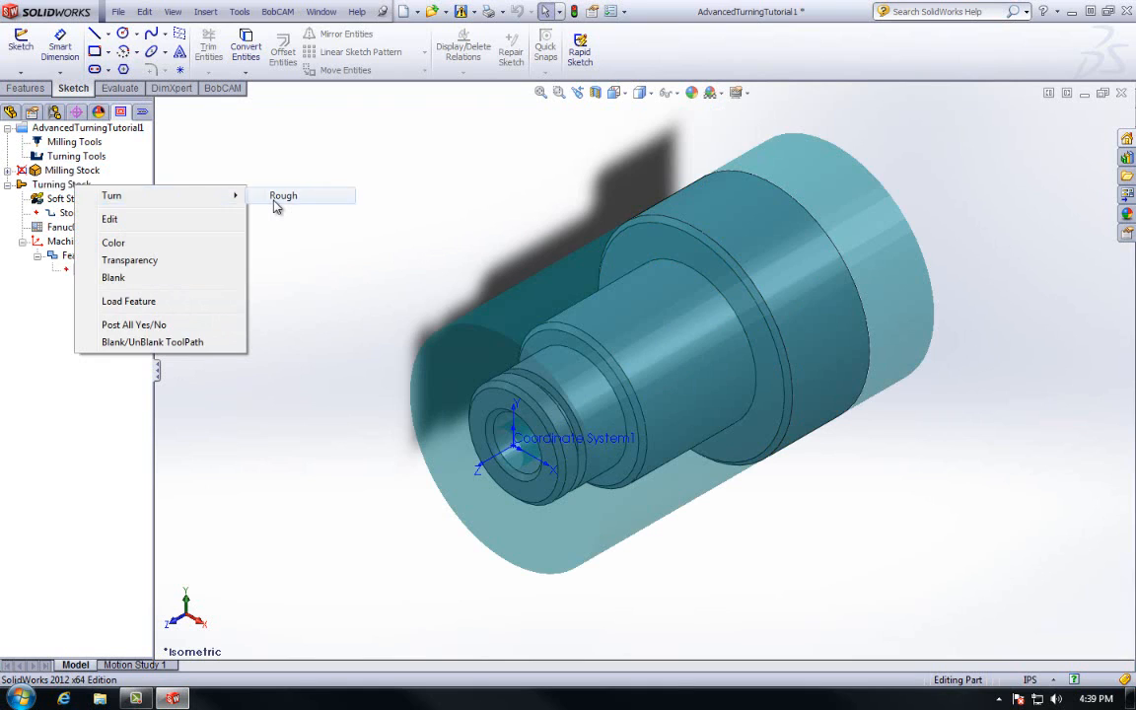
# - Assign the annular front face around the bore as the geometry of the Rough feature
pyautogui.click(114, 269)
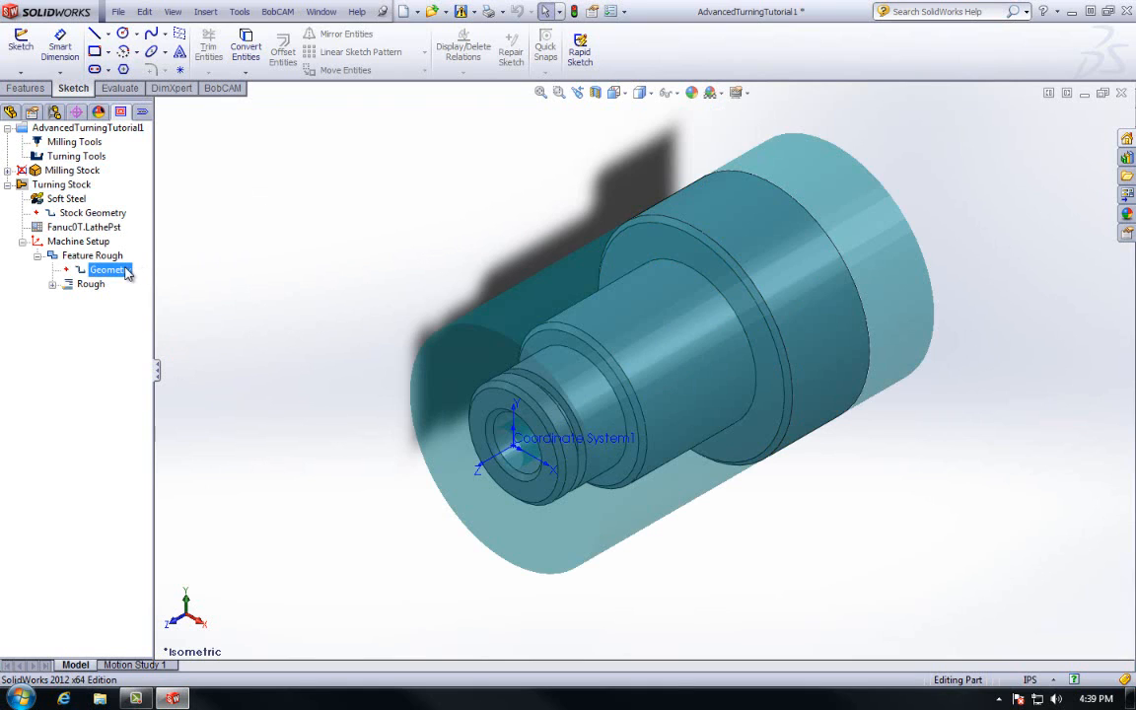
pyautogui.rightClick(121, 270)
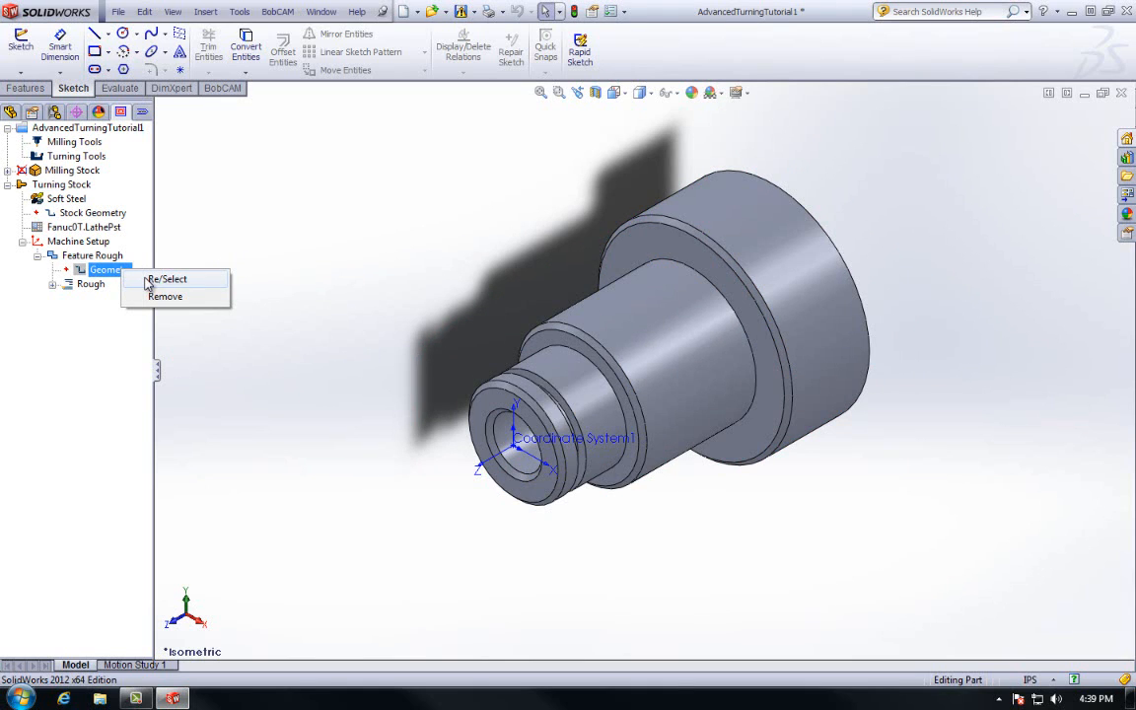
pyautogui.click(149, 283)
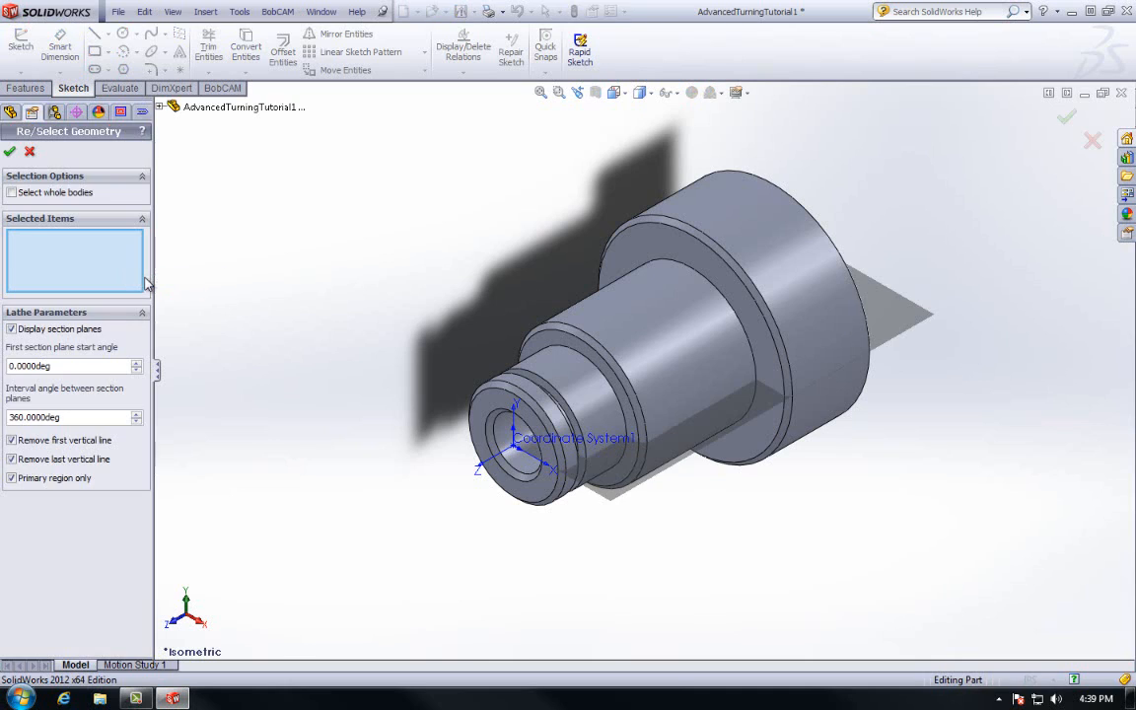
pyautogui.click(505, 409)
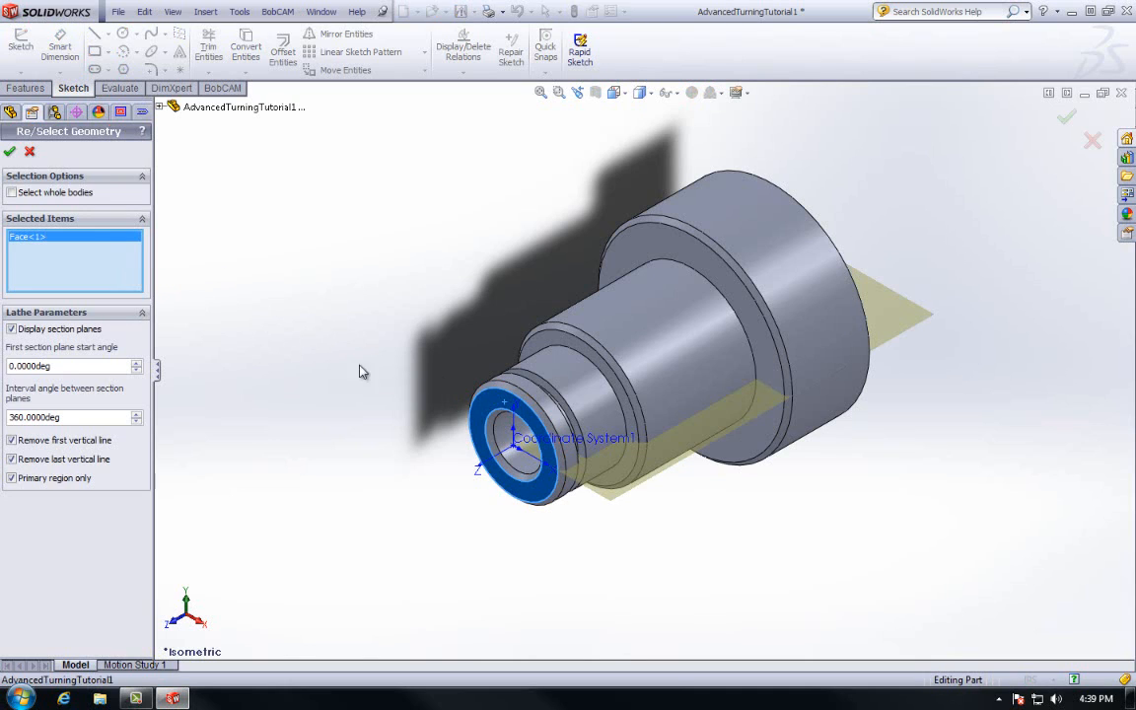
pyautogui.click(10, 154)
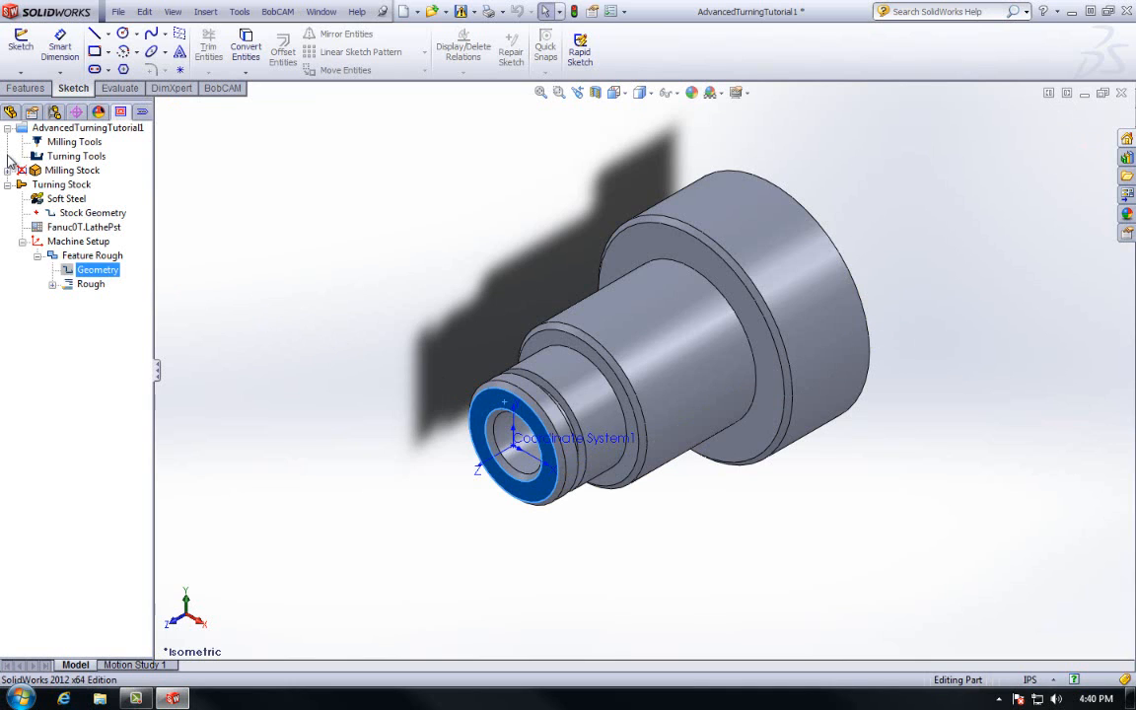
# - Edit the Rough operation, setting the cycle type to Face Rough, depth of cut to 0.05, and both Z and X allowances to 0
pyautogui.click(83, 284)
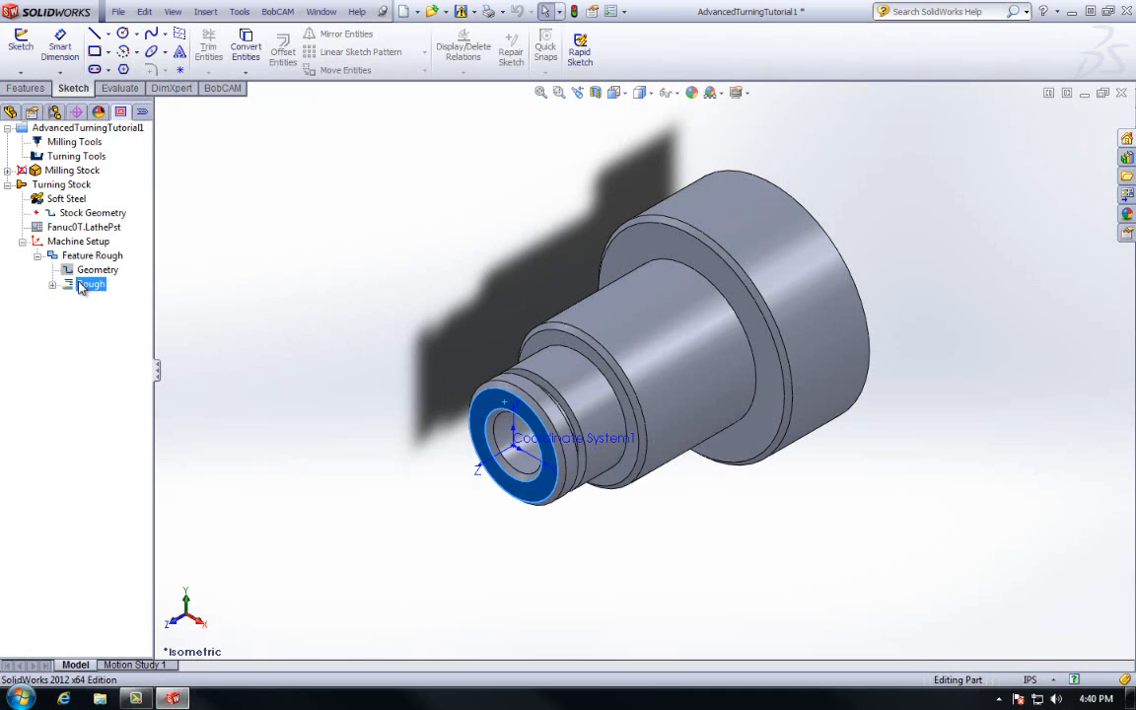
pyautogui.rightClick(83, 286)
pyautogui.click(99, 295)
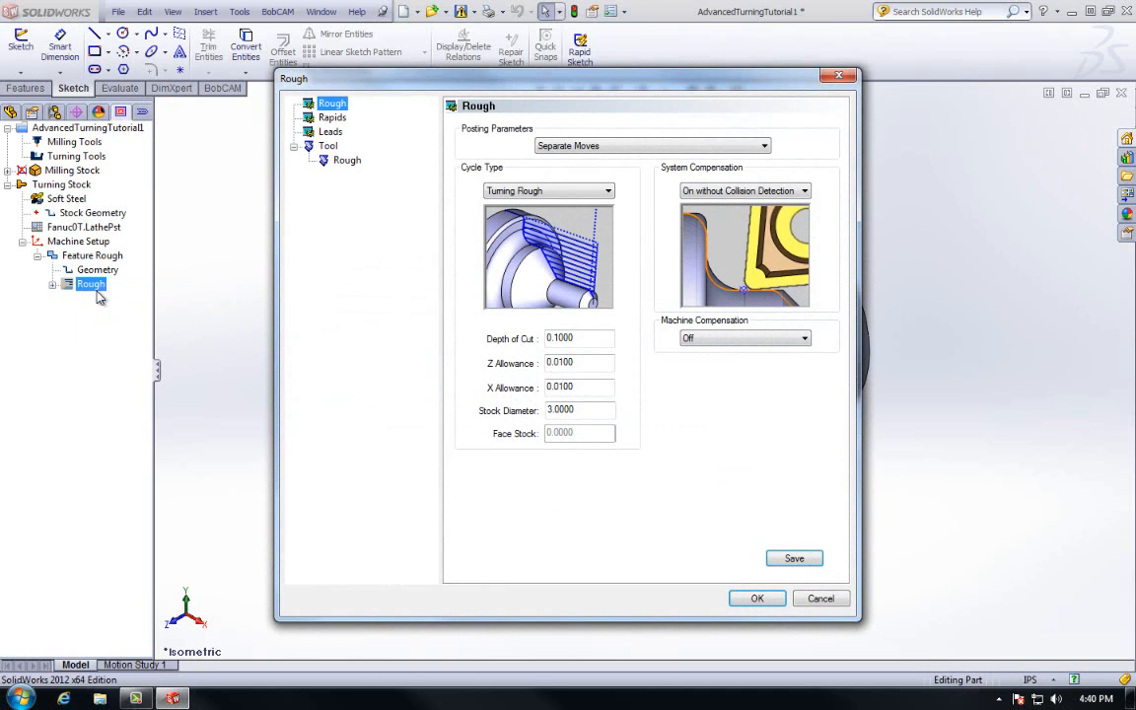
pyautogui.click(566, 192)
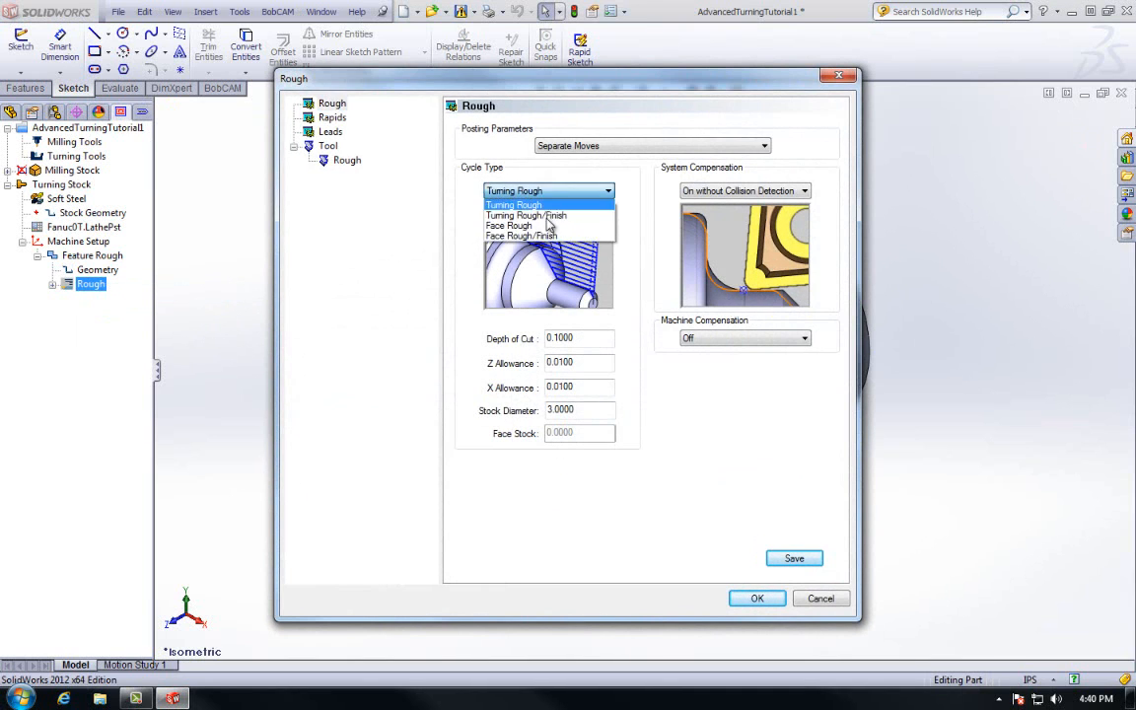
pyautogui.click(522, 227)
pyautogui.moveTo(611, 340); pyautogui.dragTo(498, 335)
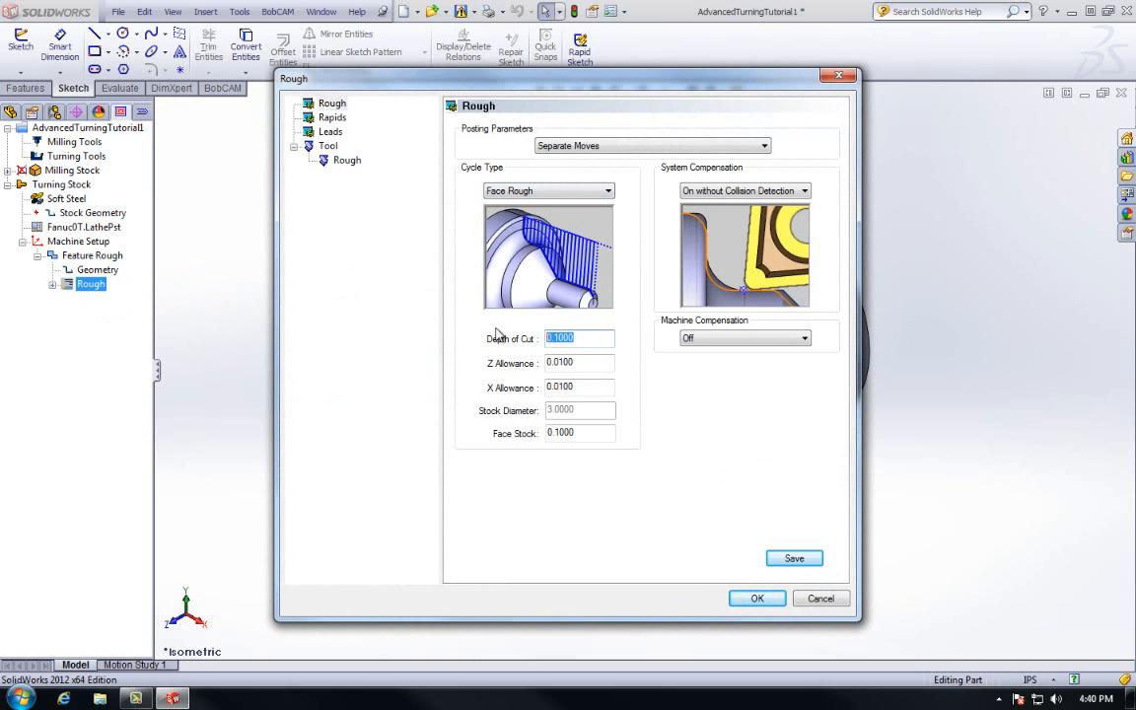
pyautogui.write('.05')
pyautogui.press('Tab')
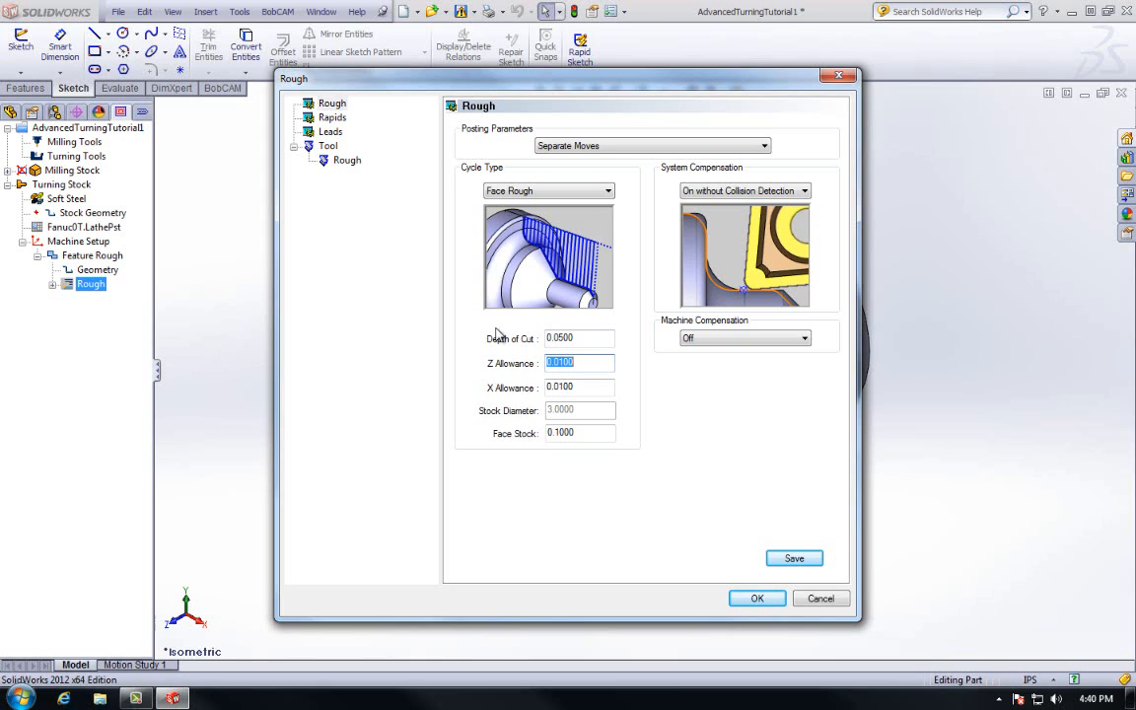
pyautogui.write('0')
pyautogui.press('Tab')
pyautogui.write('0')
pyautogui.press('Tab')
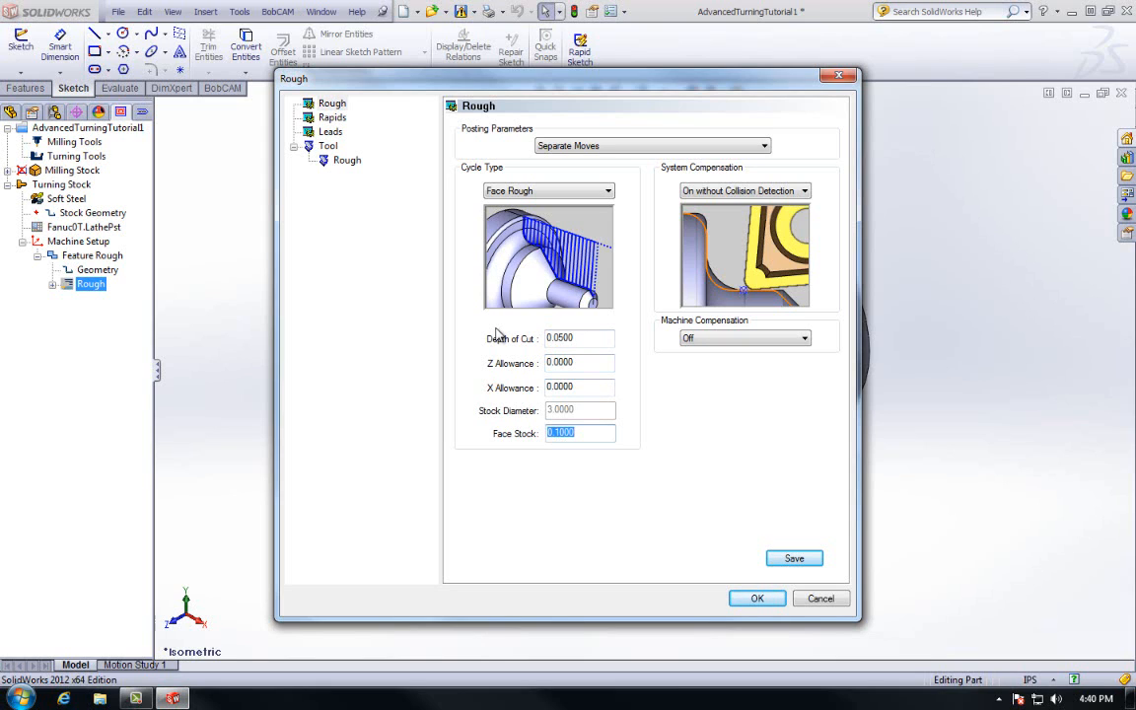
# - Set the Rough operation's Lead In X to 1 and Lead Out X to -0.25
pyautogui.click(333, 119)
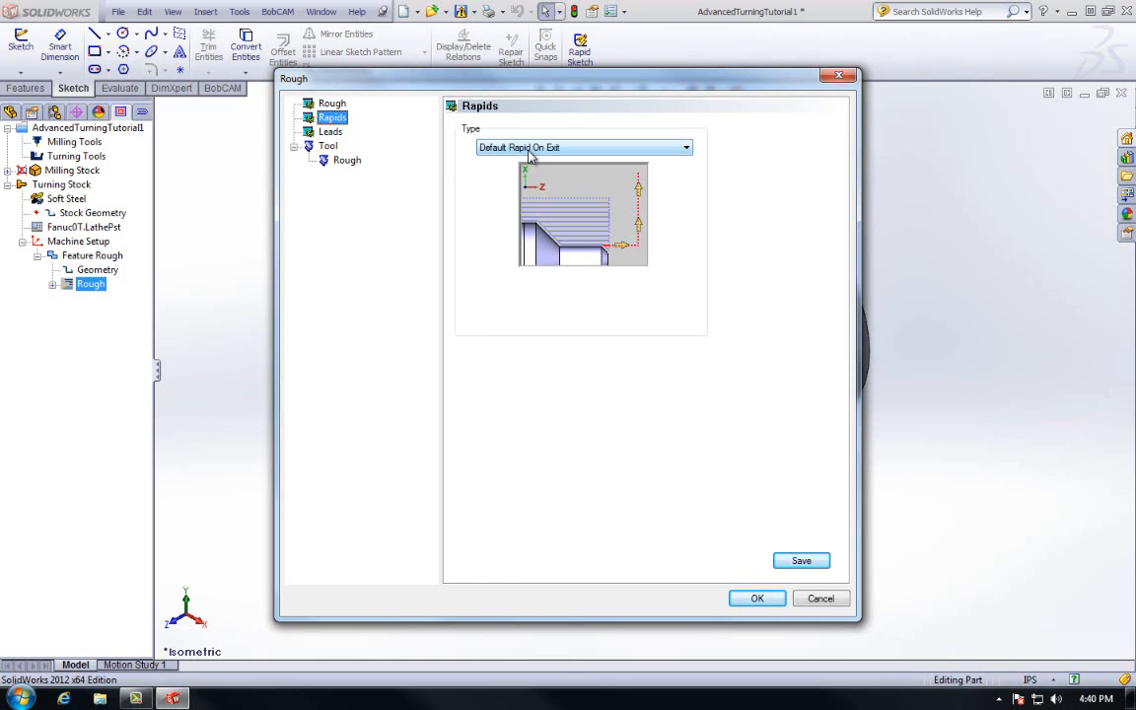
pyautogui.click(330, 132)
pyautogui.moveTo(584, 312); pyautogui.dragTo(490, 314)
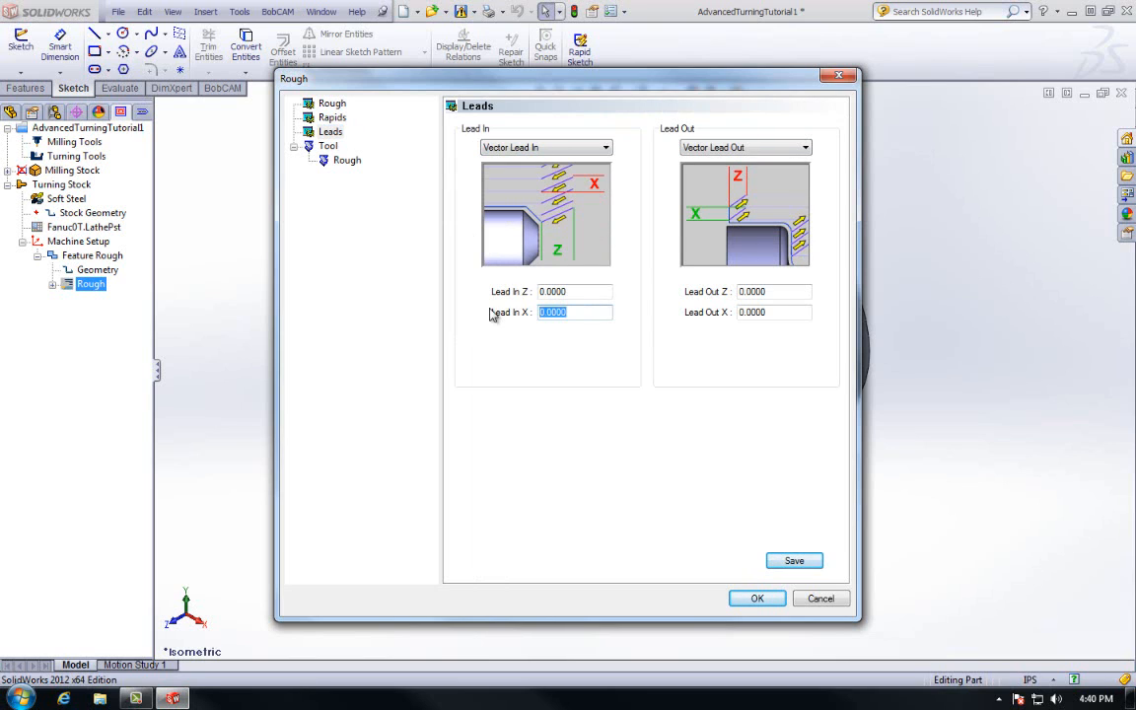
pyautogui.write('1')
pyautogui.moveTo(789, 314); pyautogui.dragTo(683, 296)
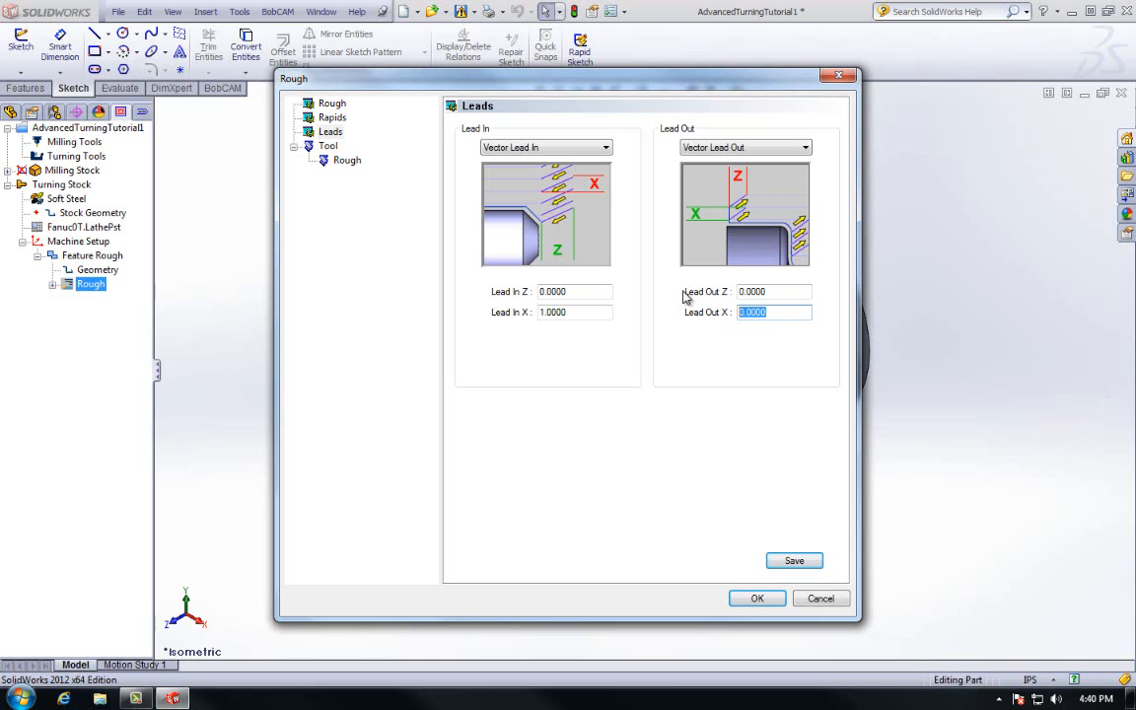
pyautogui.write('-.25')
# - Switch the rough tool's speed mode to RPM and set its Maximum RPM to 1500 and Rough Feed to 5
pyautogui.click(347, 161)
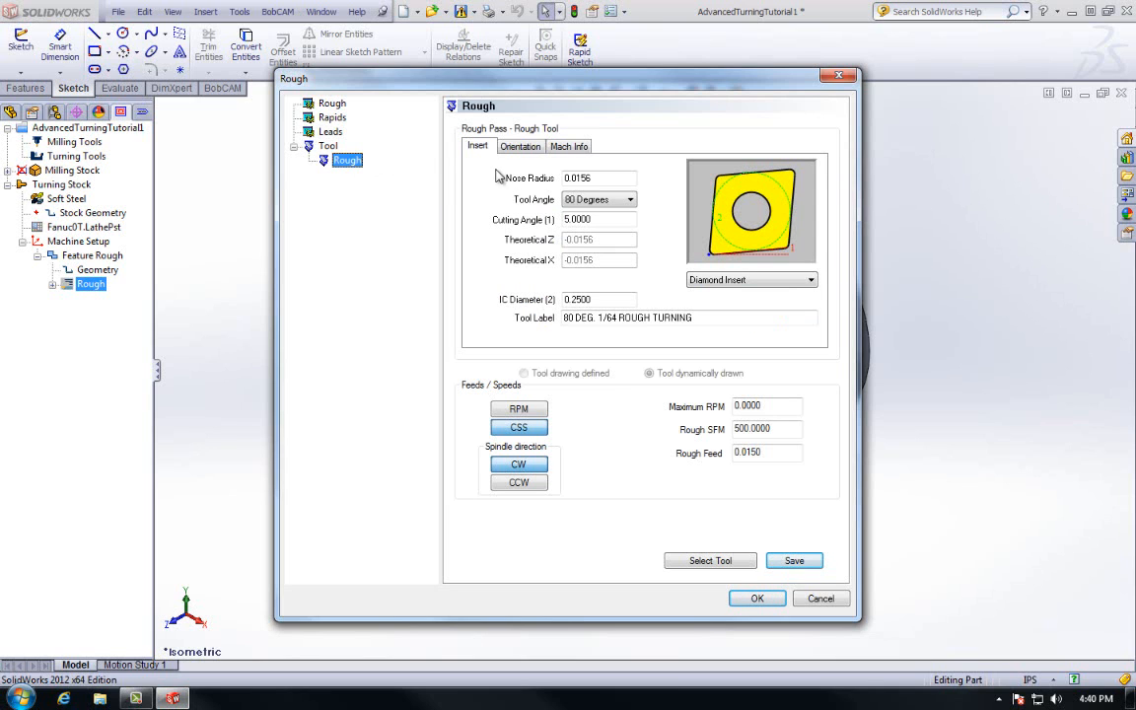
pyautogui.click(603, 178)
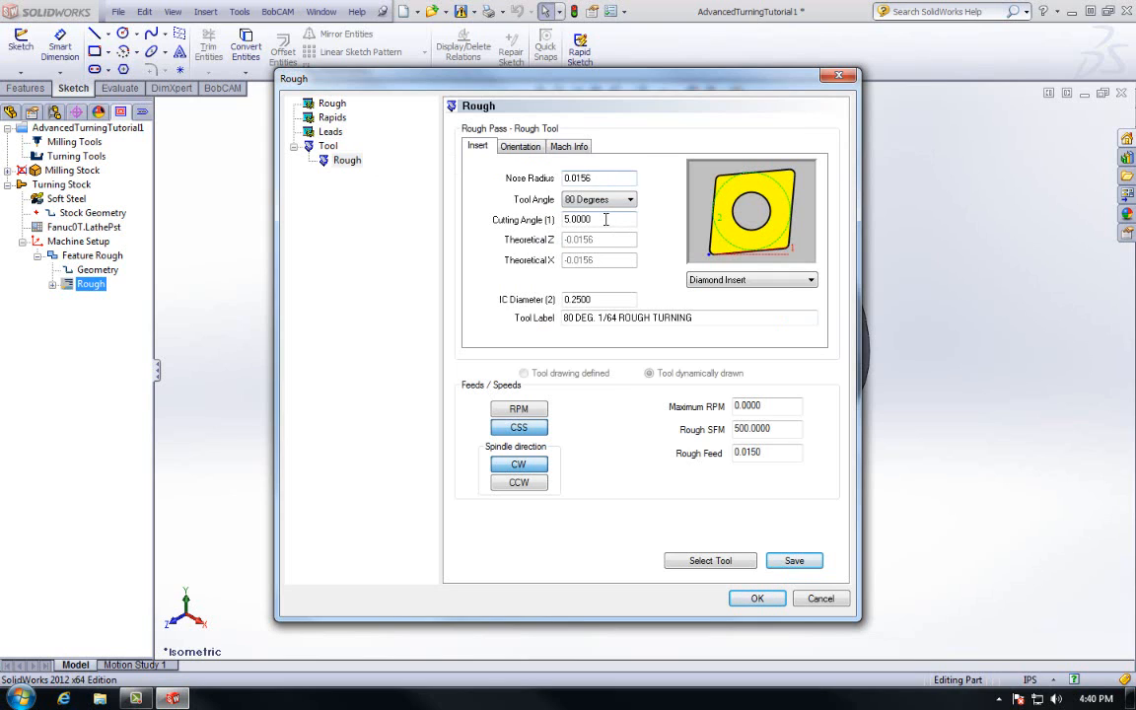
pyautogui.click(519, 408)
pyautogui.moveTo(785, 405); pyautogui.dragTo(655, 412)
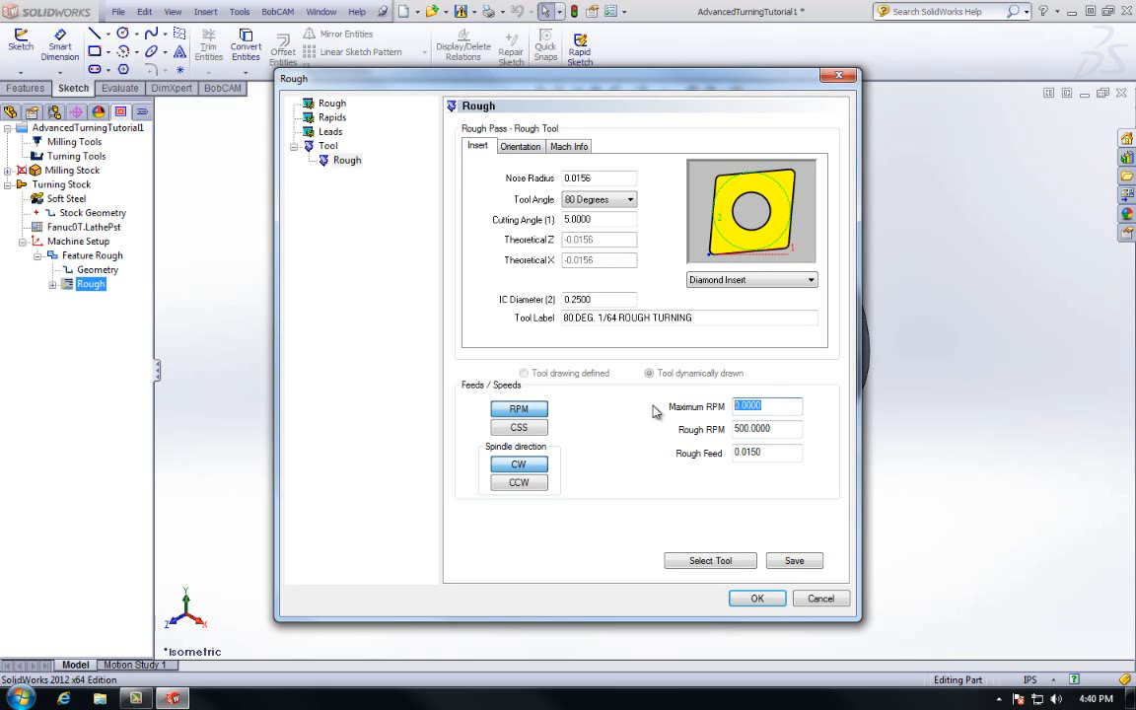
pyautogui.write('1500')
pyautogui.press('Tab')
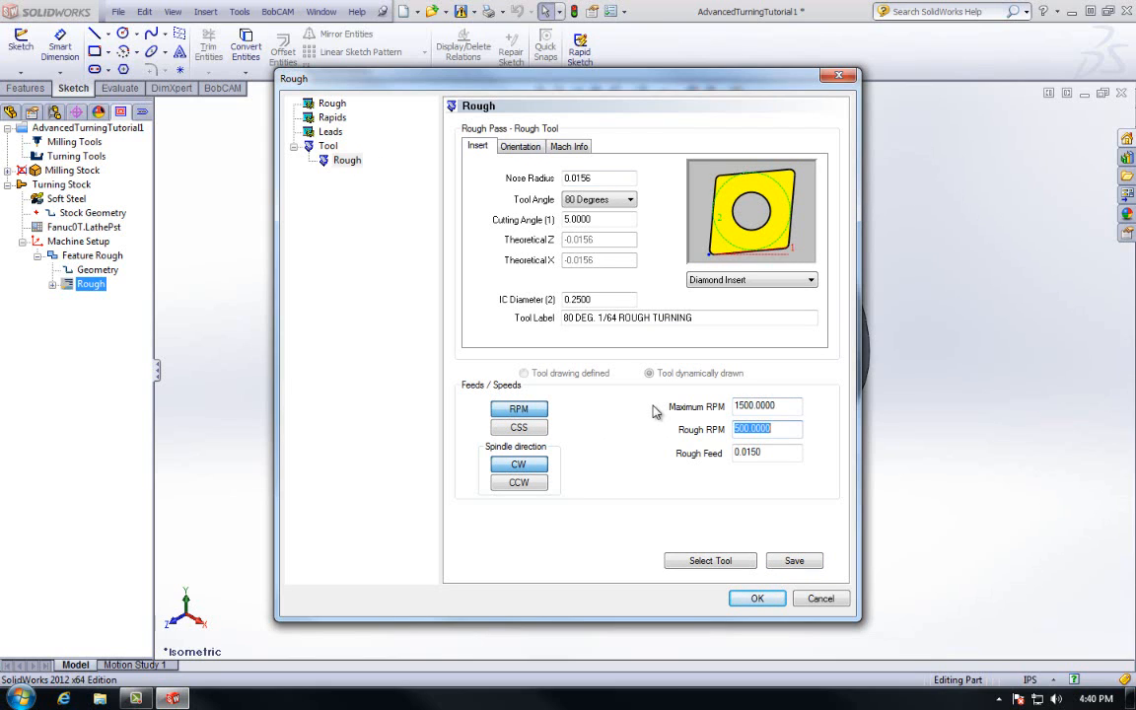
pyautogui.press('Tab')
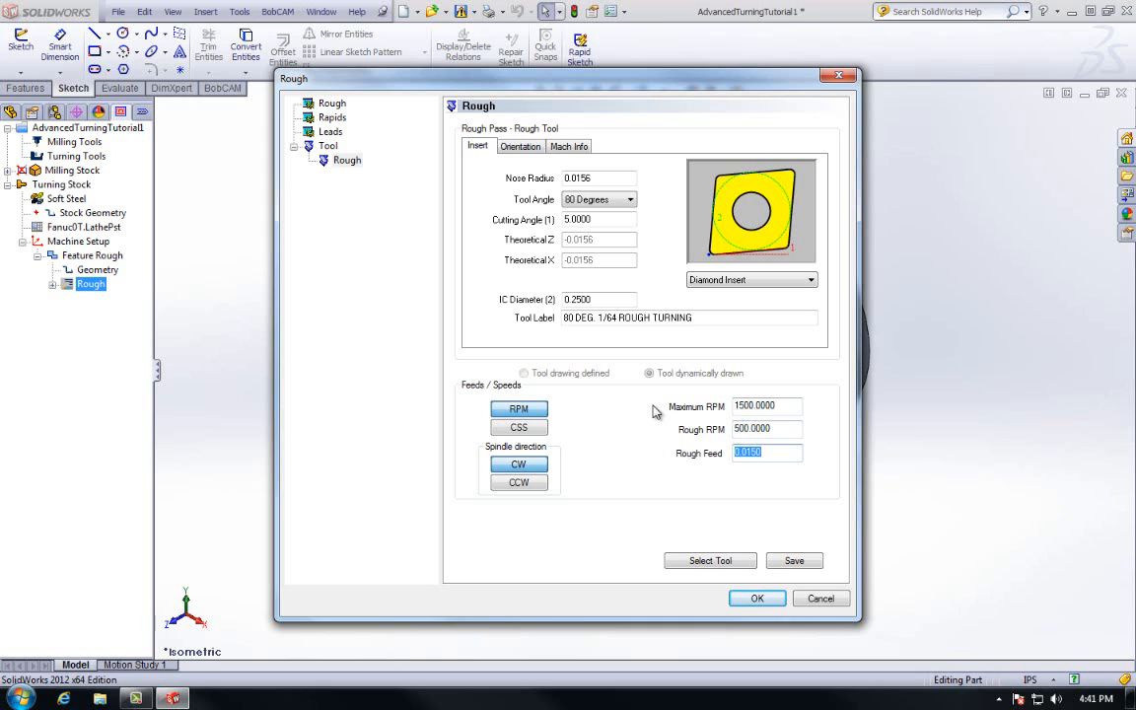
pyautogui.write('5')
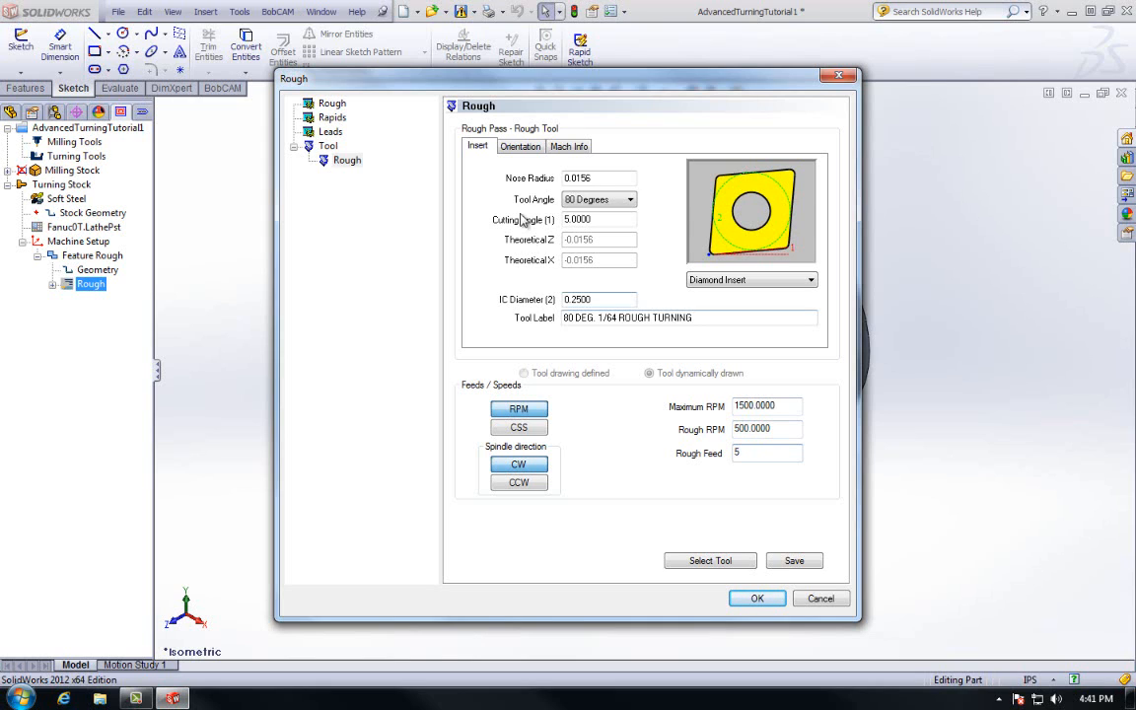
# - Check the rough tool's orientation options, keep orientation number 5, and apply the Rough operation settings
pyautogui.click(520, 146)
pyautogui.click(631, 178)
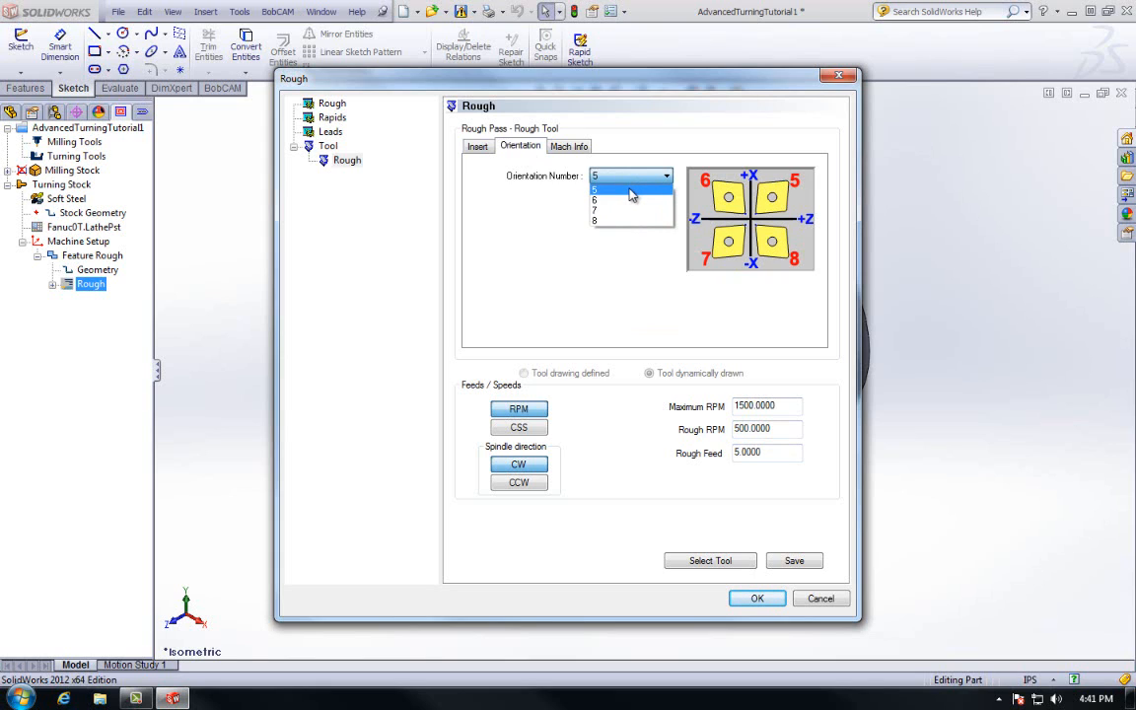
pyautogui.click(557, 133)
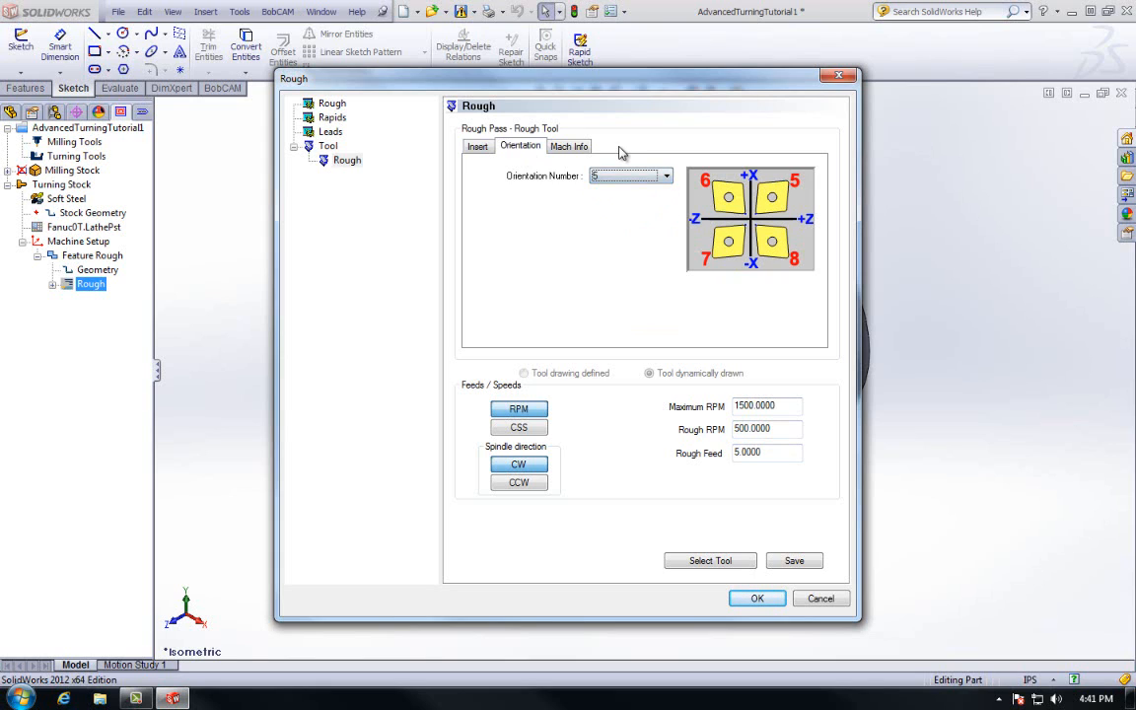
pyautogui.click(757, 599)
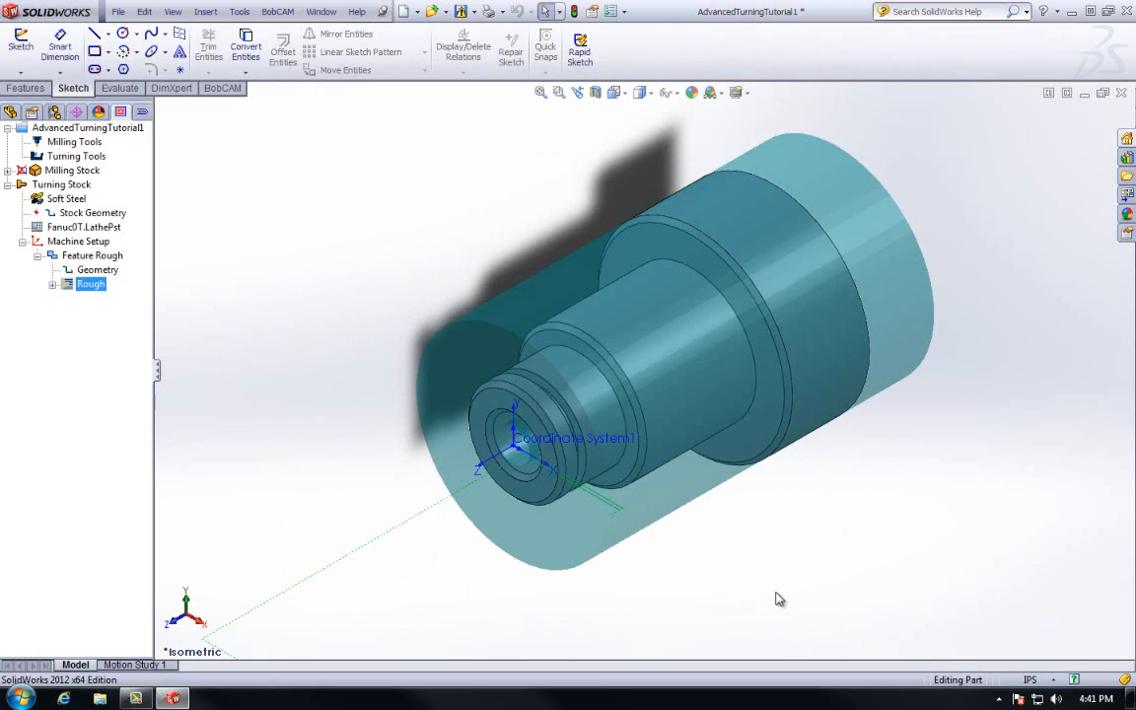
# - Blank the turning stock and view the facing toolpath on the part
pyautogui.rightClick(64, 187)
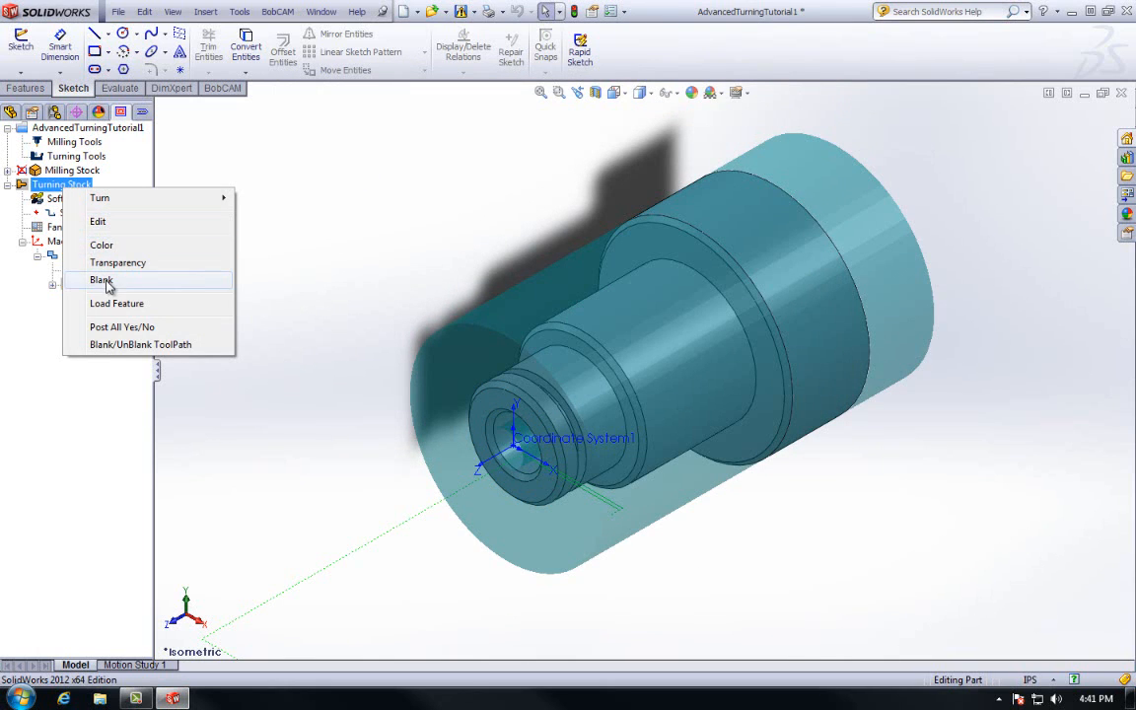
pyautogui.click(102, 280)
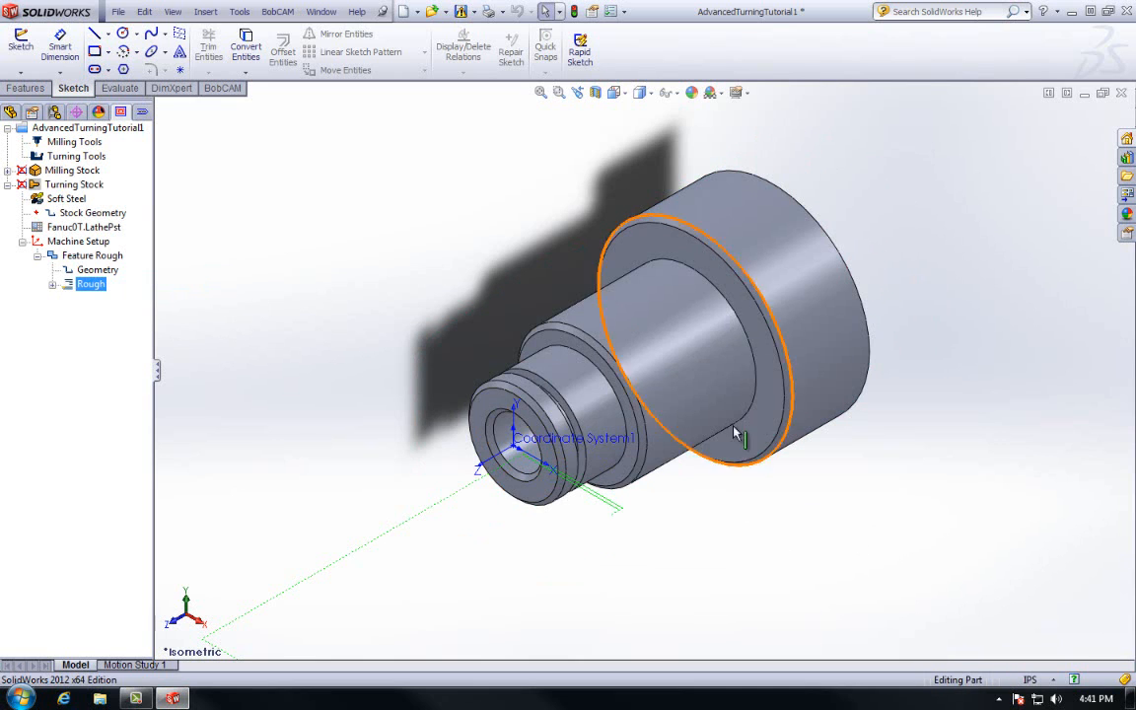
pyautogui.moveTo(660, 382); pyautogui.dragTo(720, 457, button='middle')
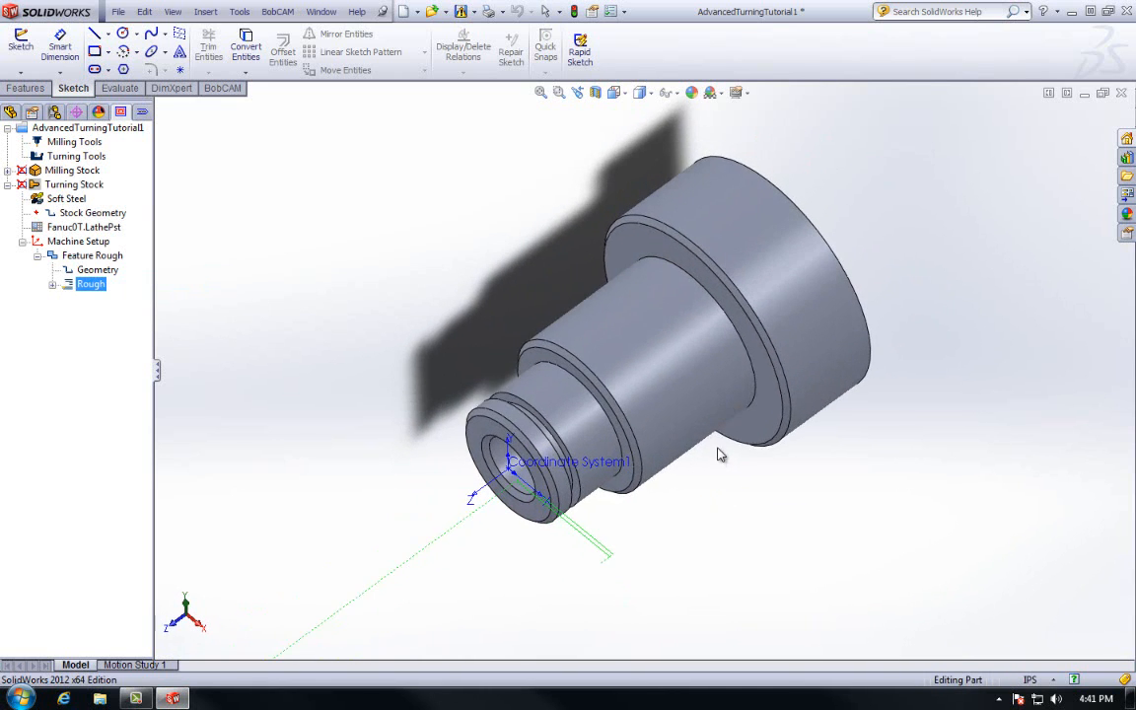
# - Switch to the isometric view and add a second Rough turning feature to the turning Machine Setup
pyautogui.click(613, 92)
pyautogui.click(655, 132)
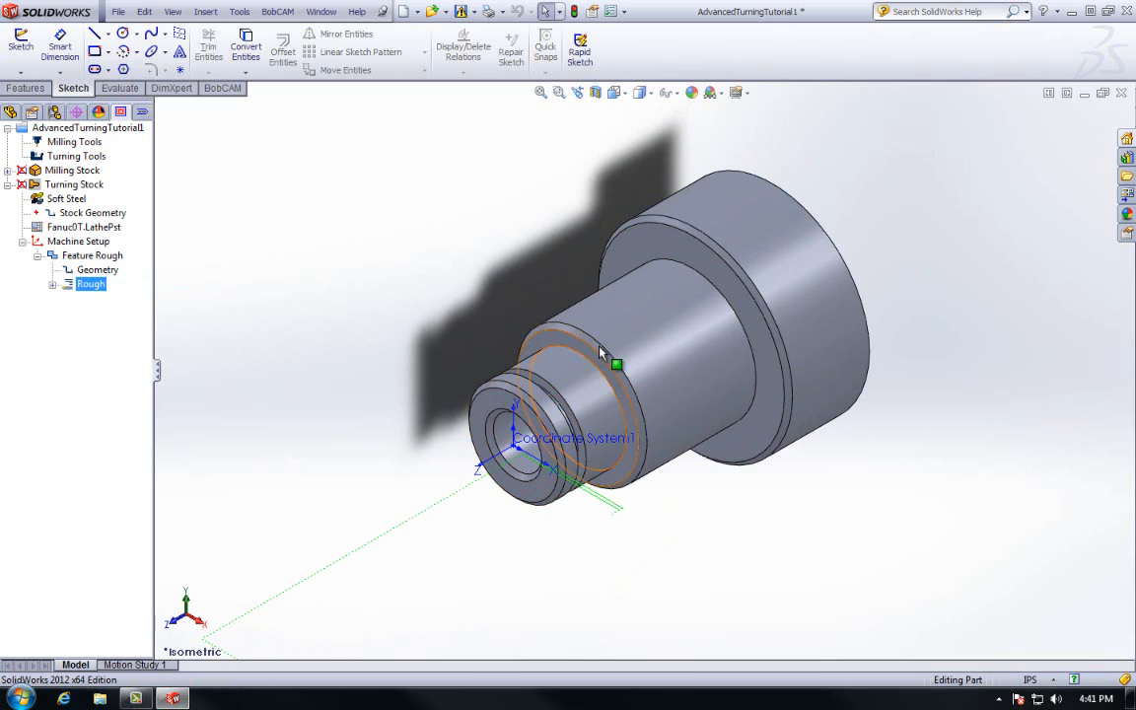
pyautogui.click(87, 243)
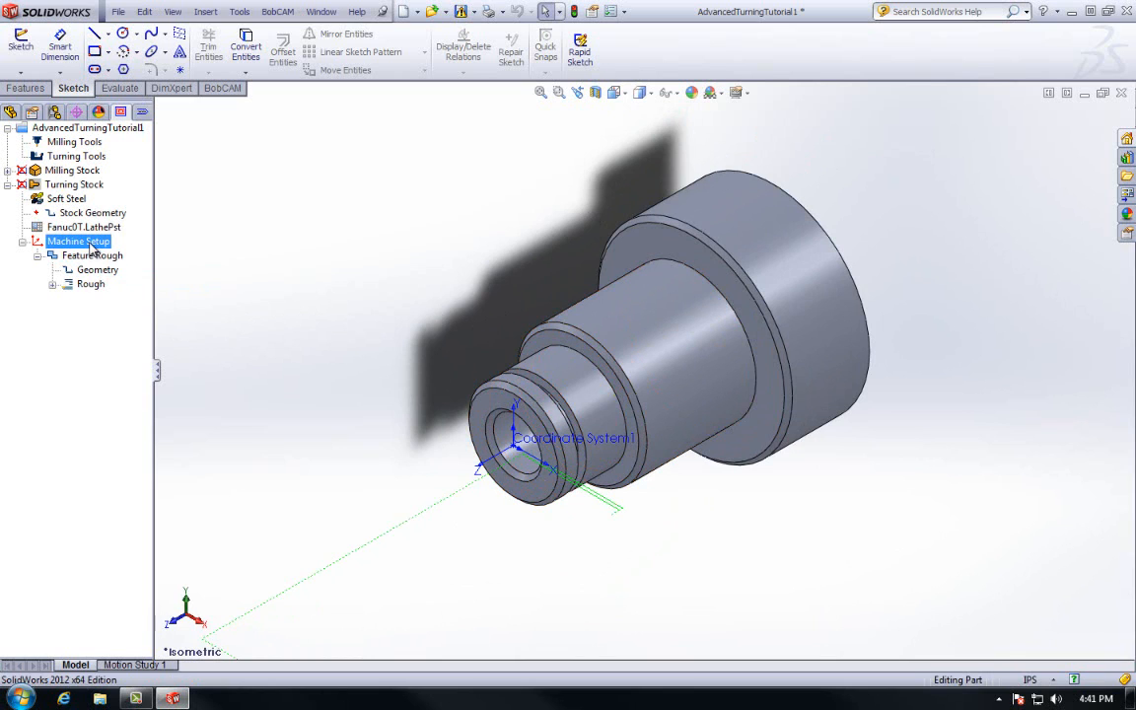
pyautogui.rightClick(91, 247)
pyautogui.moveTo(173, 298)
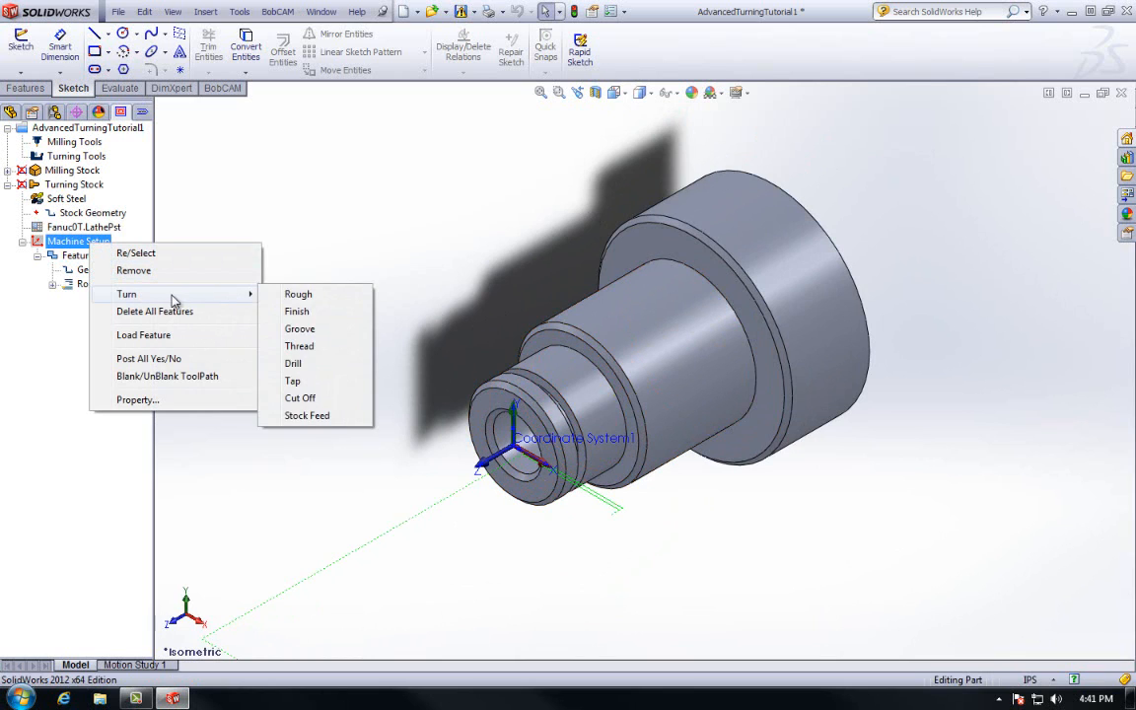
pyautogui.click(294, 294)
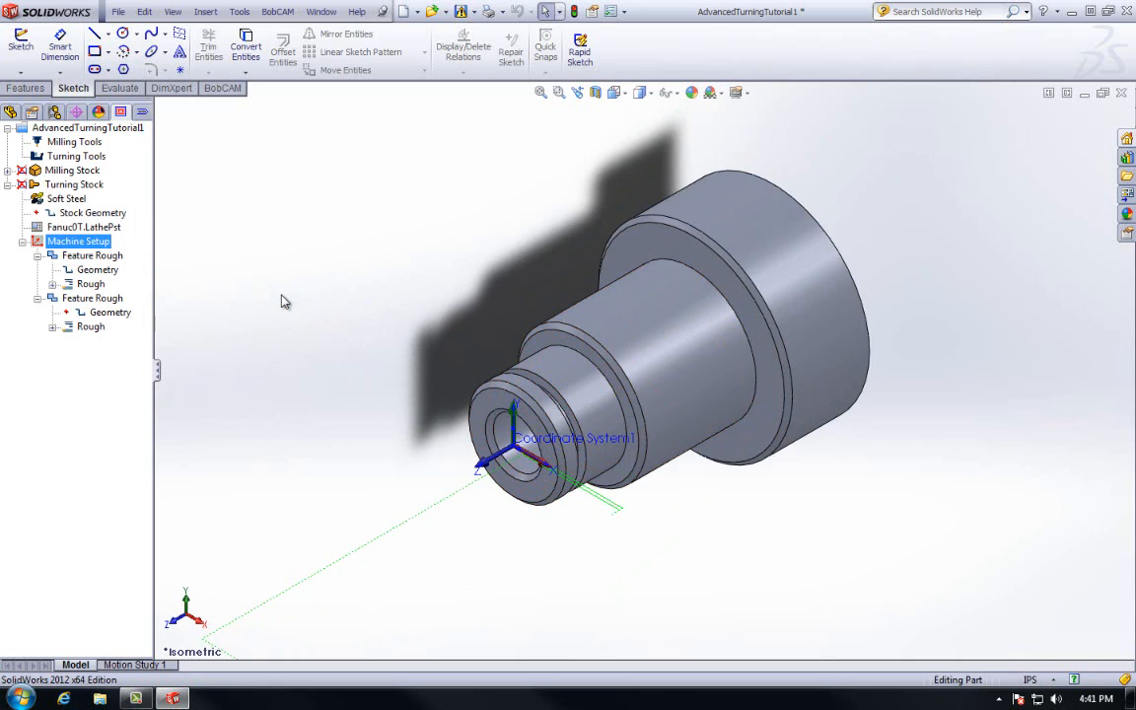
# - Assign the whole part body as the geometry of the second Feature Rough
pyautogui.click(121, 316)
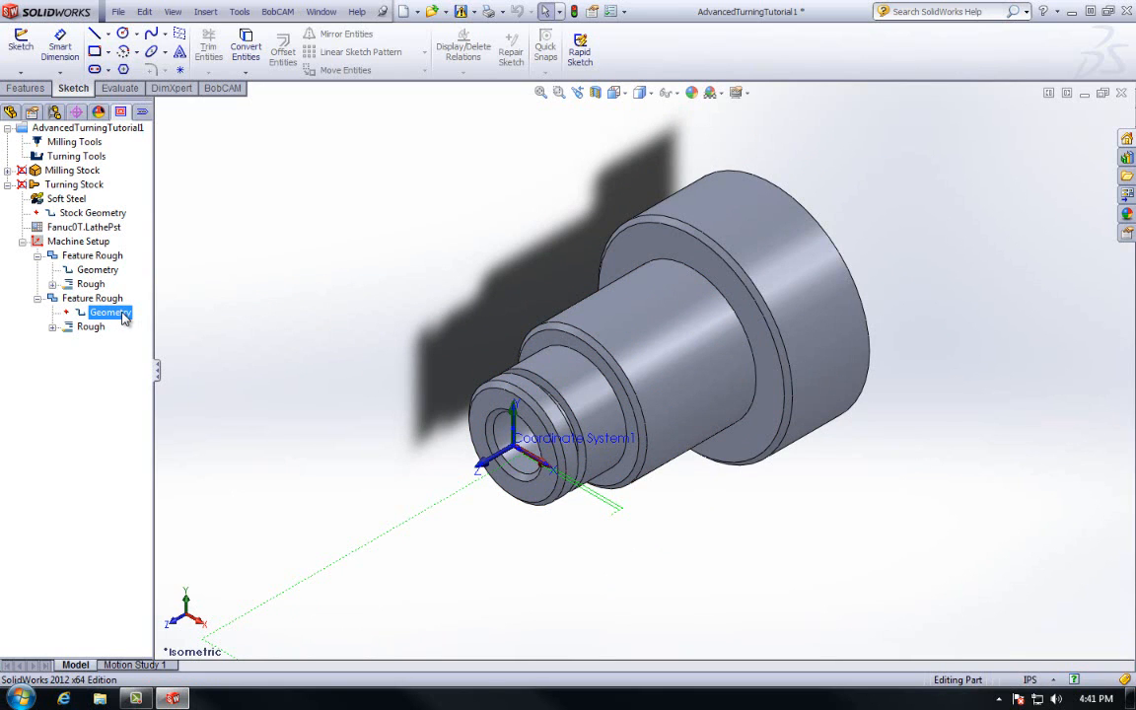
pyautogui.rightClick(122, 314)
pyautogui.click(163, 324)
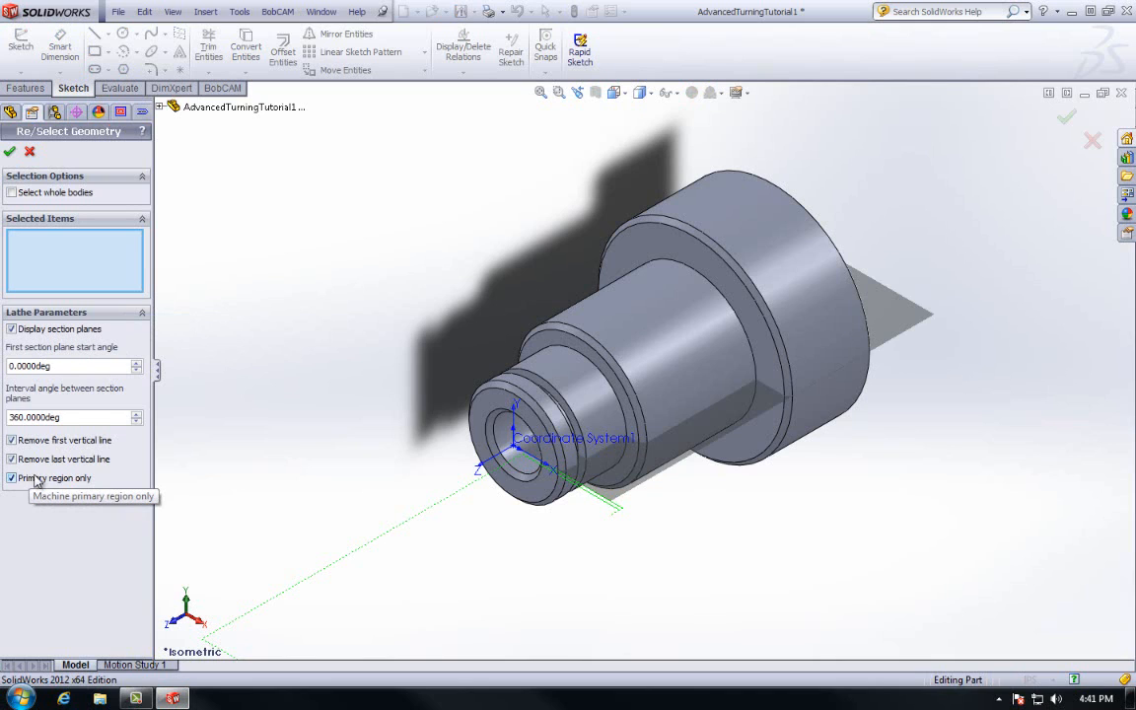
pyautogui.click(42, 194)
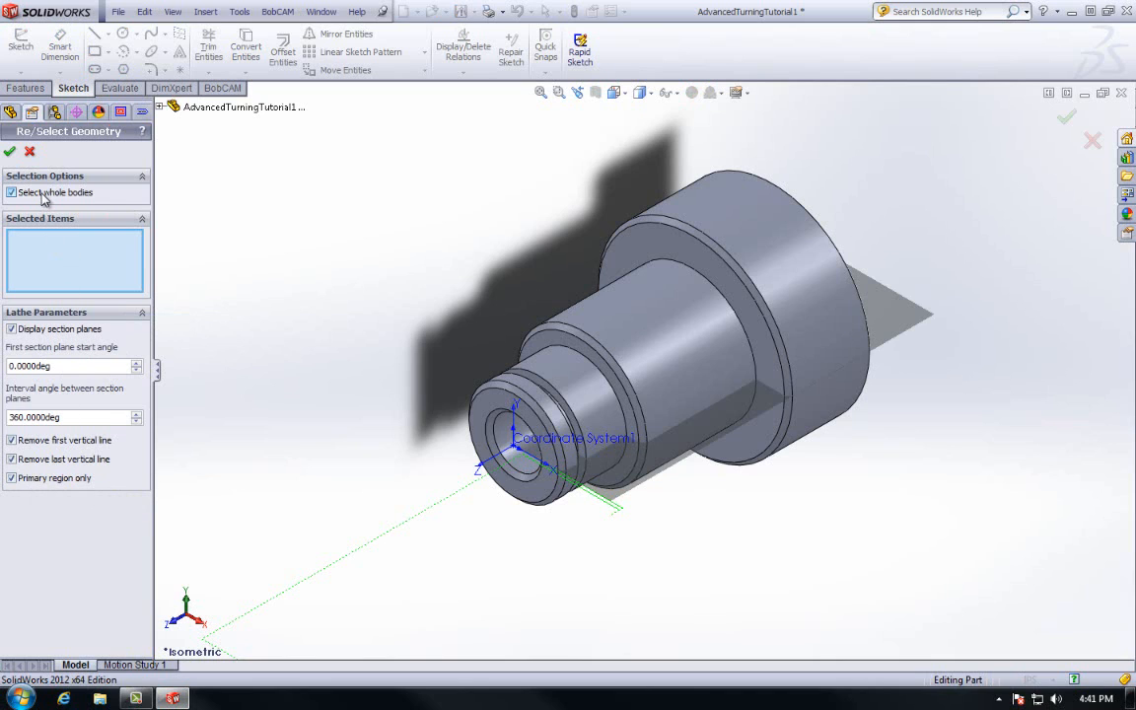
pyautogui.click(668, 357)
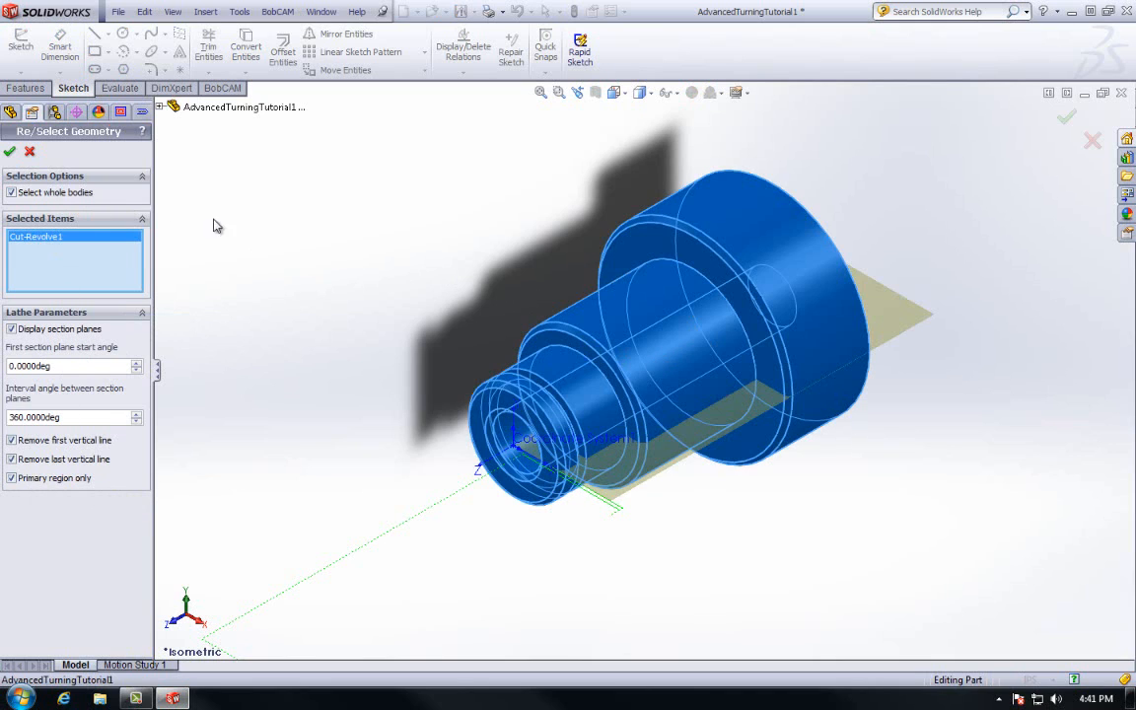
pyautogui.click(10, 153)
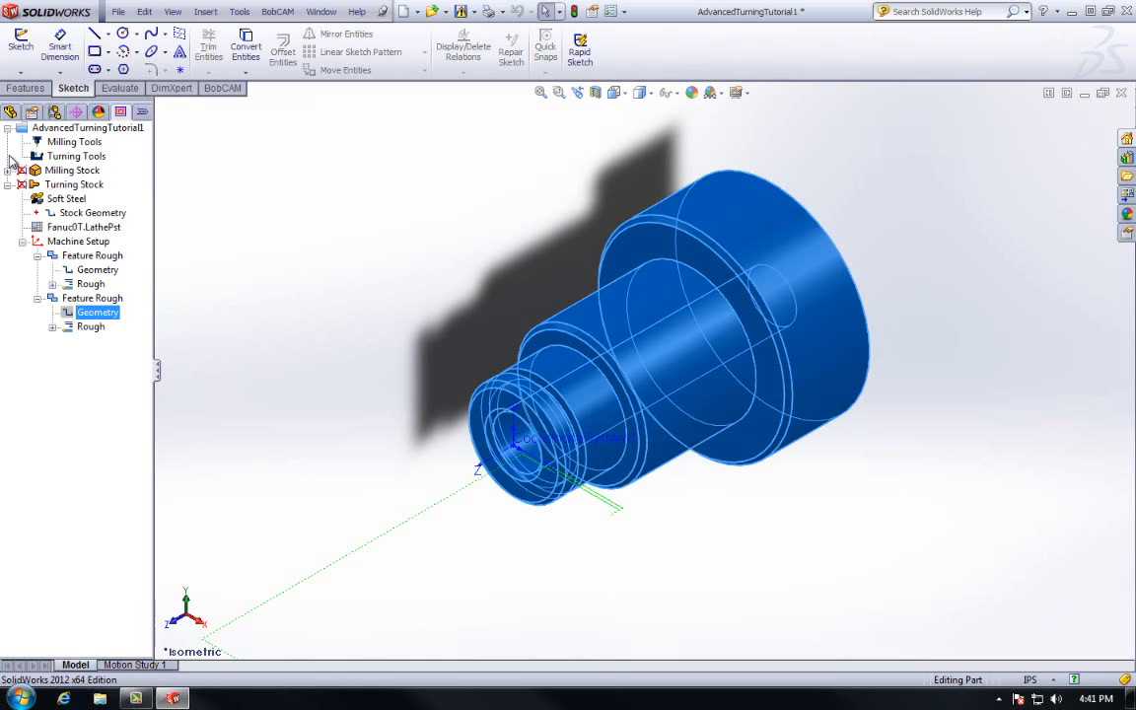
# - Edit the second Rough operation and set its Z Allowance and X Allowance to 0
pyautogui.rightClick(94, 327)
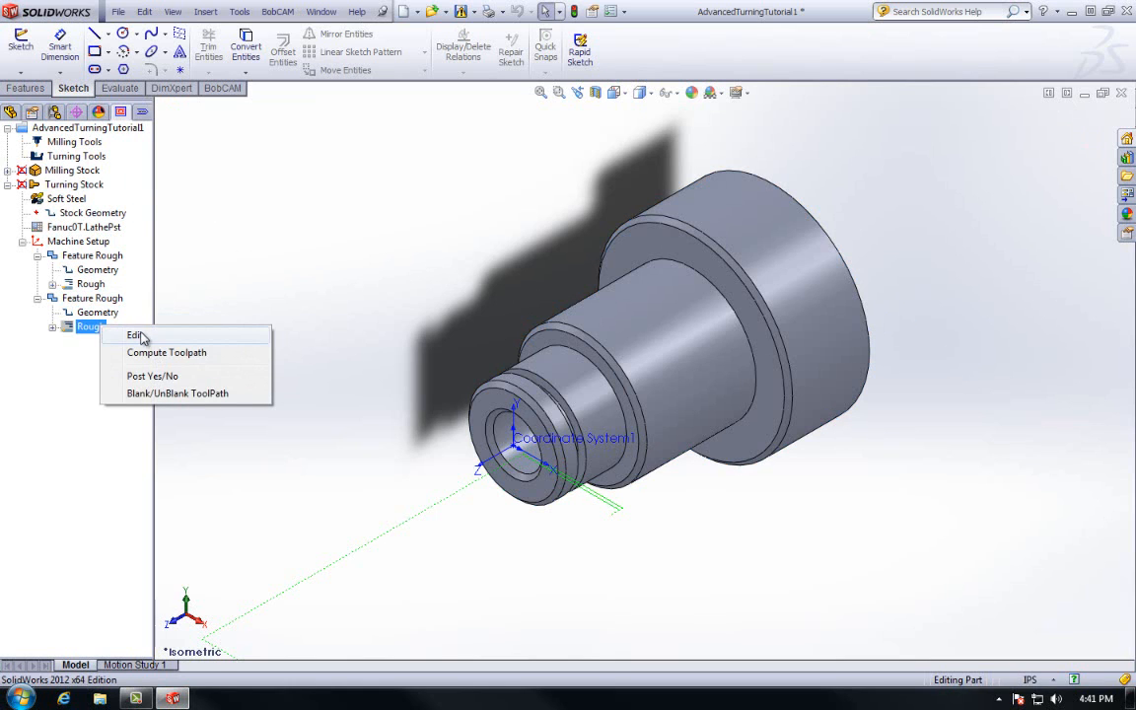
pyautogui.click(131, 336)
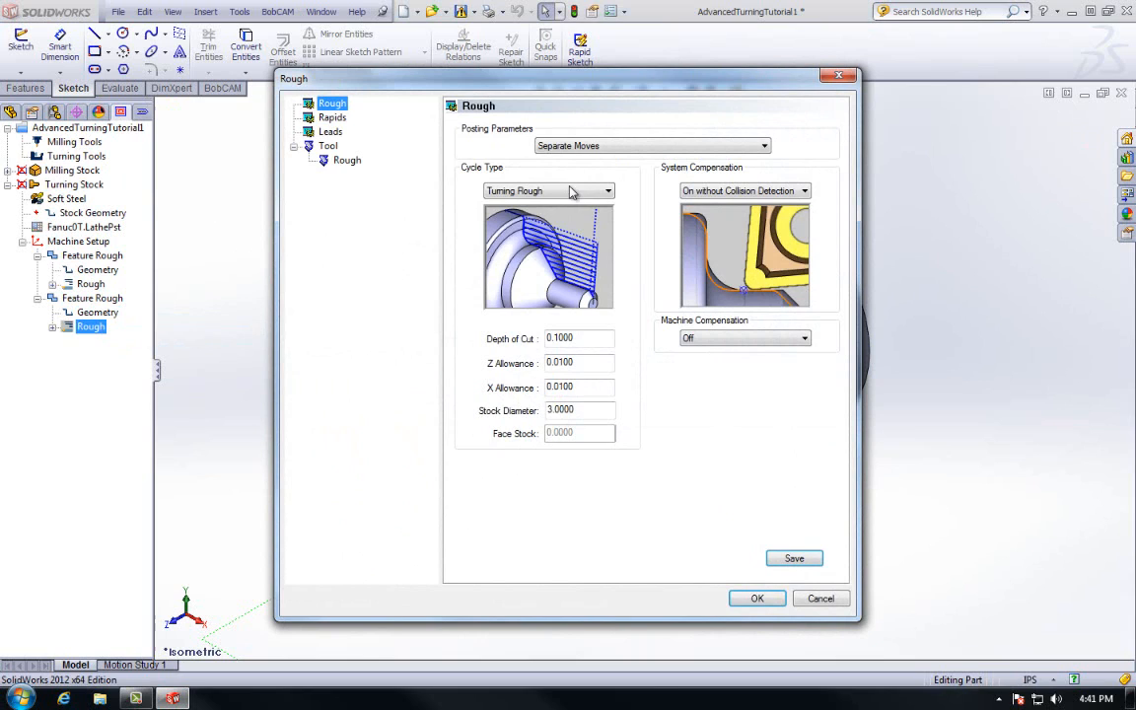
pyautogui.click(607, 362)
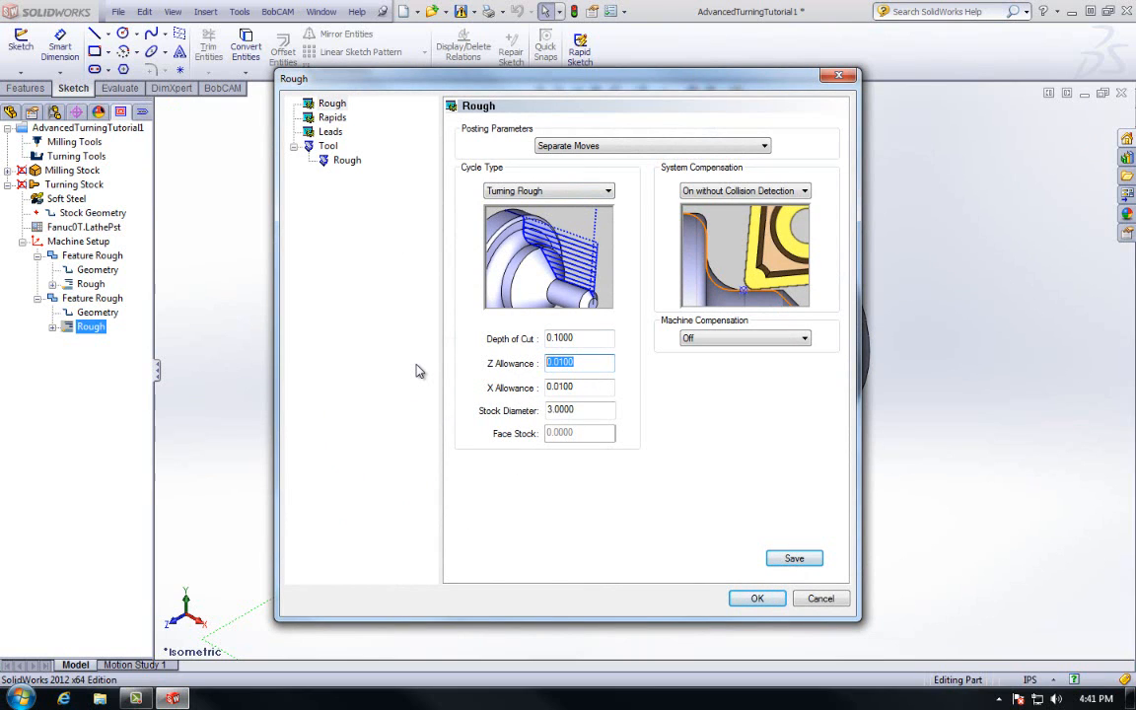
pyautogui.write('0')
pyautogui.press('Tab')
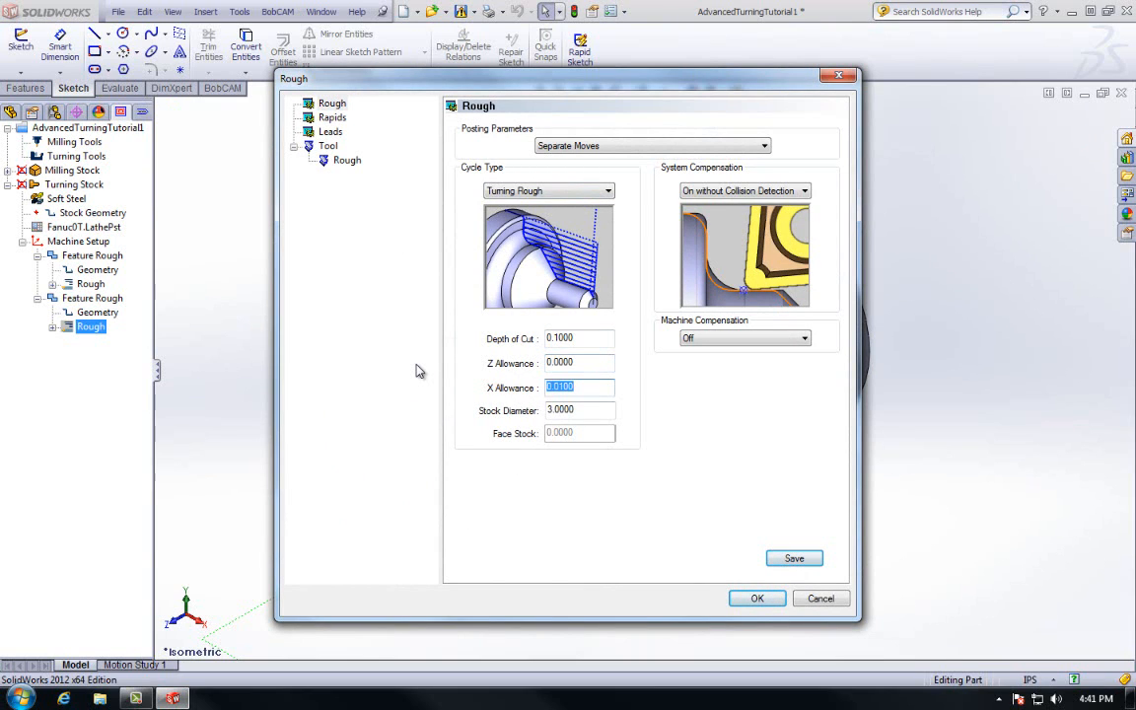
pyautogui.write('0')
pyautogui.click(596, 338)
# - Review the second Rough operation's rapids, leads, and rough tool insert, orientation and machine information
pyautogui.click(332, 118)
pyautogui.click(331, 132)
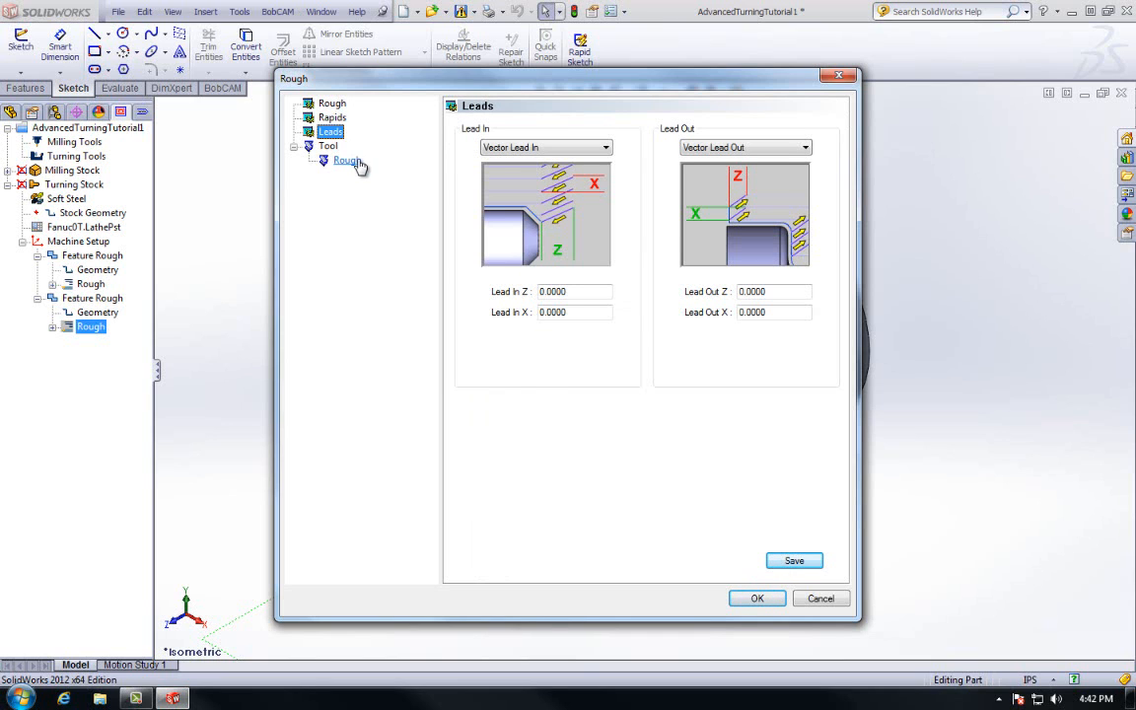
pyautogui.click(352, 162)
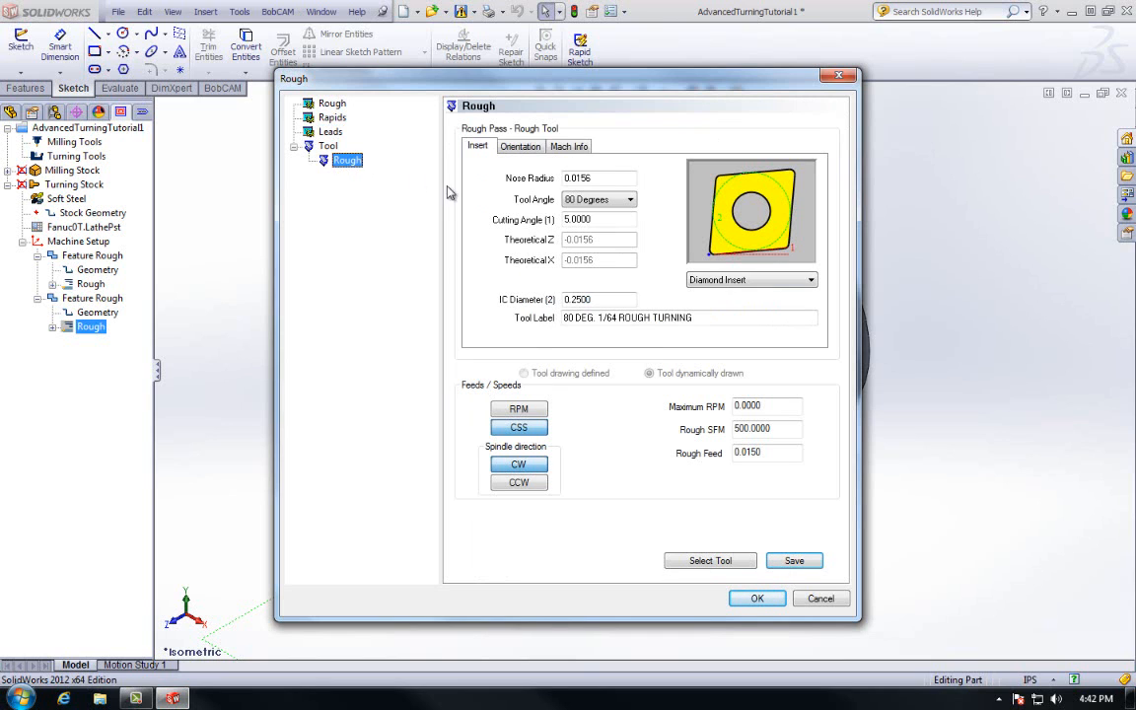
pyautogui.click(623, 199)
pyautogui.click(623, 201)
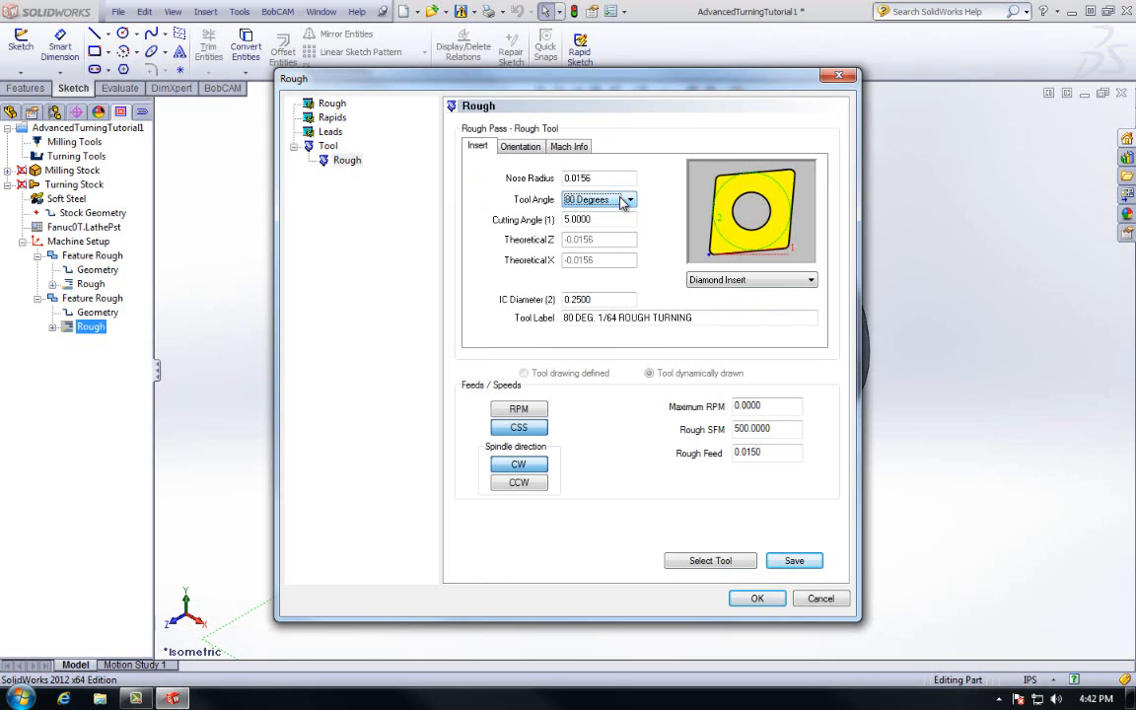
pyautogui.click(525, 147)
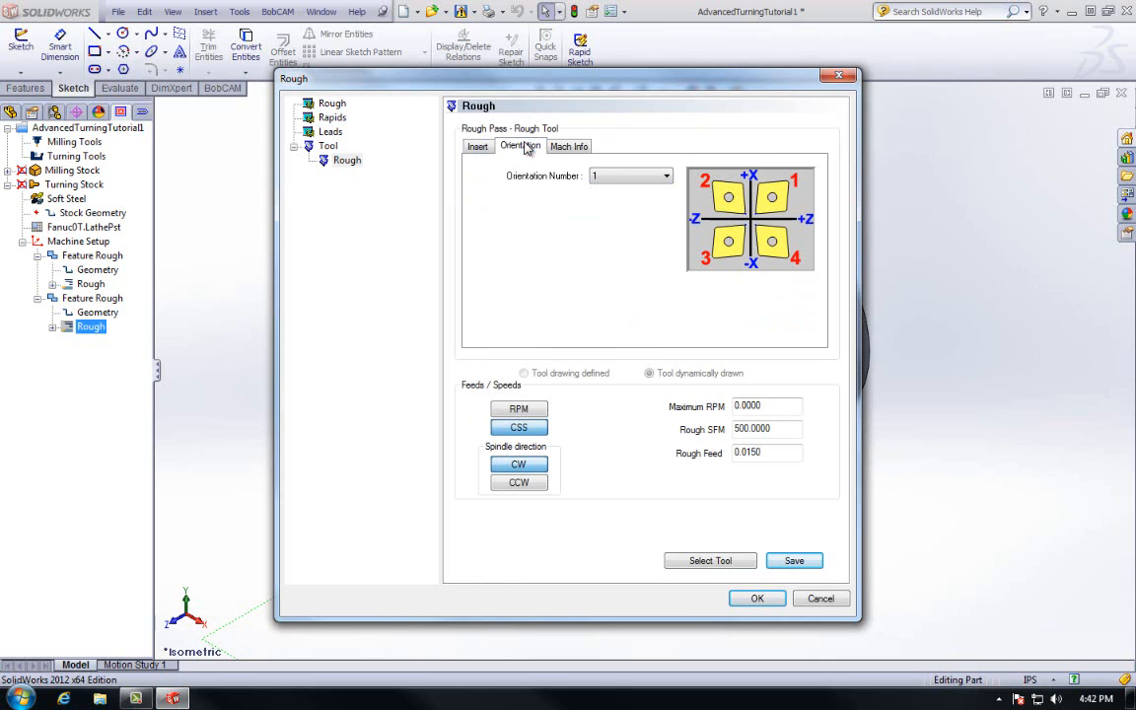
pyautogui.click(616, 180)
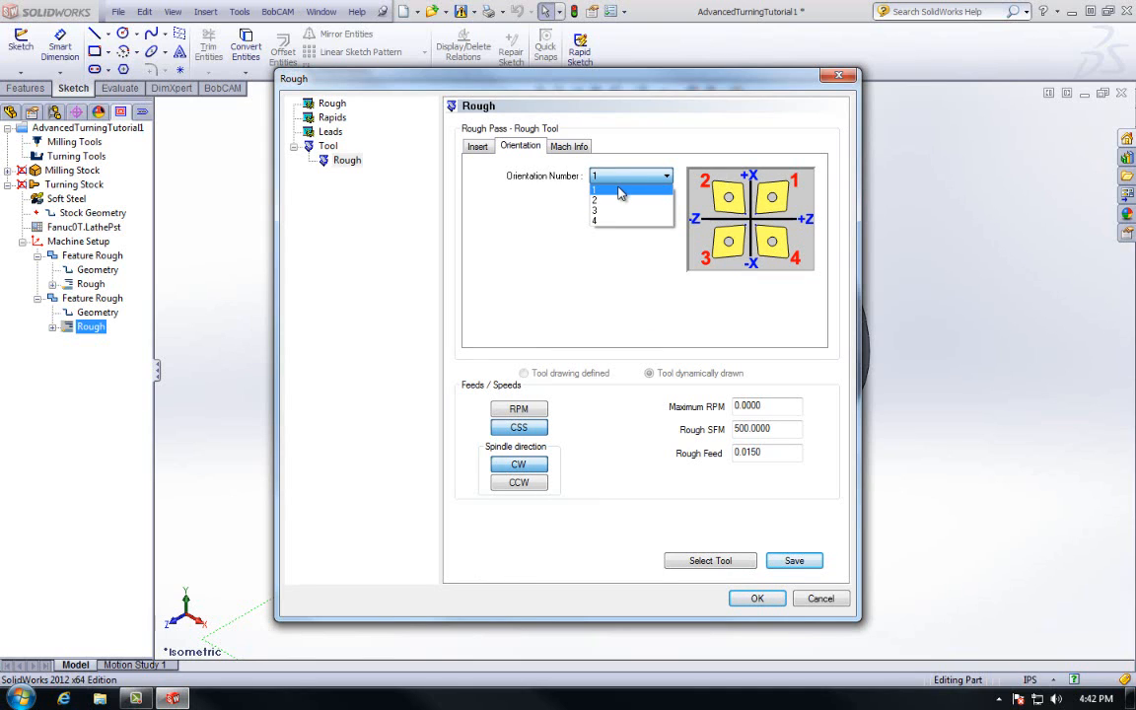
pyautogui.click(557, 148)
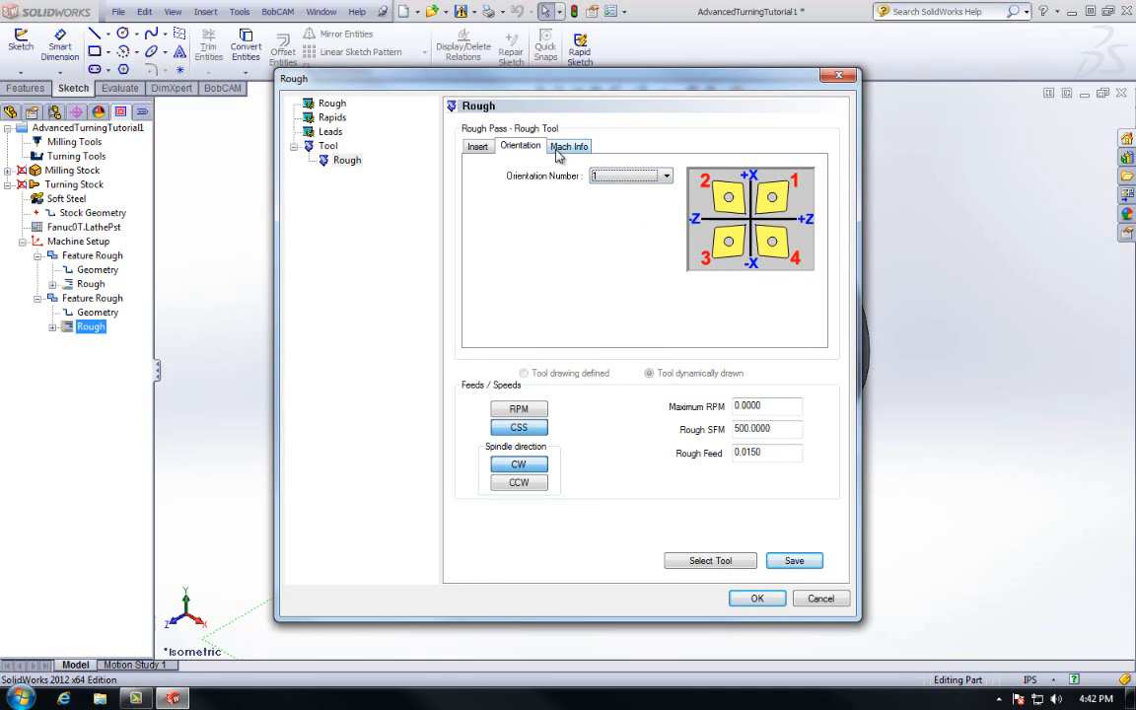
pyautogui.click(556, 149)
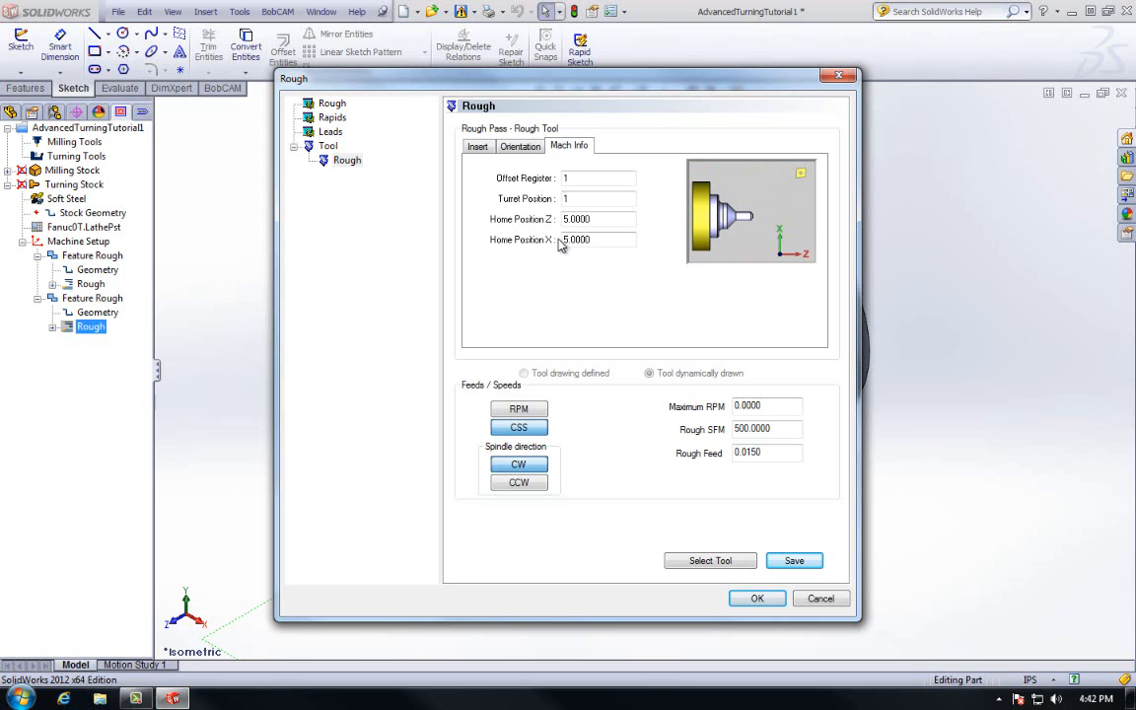
# - Switch the rough tool's speed mode to RPM, set Maximum RPM to 1500 and Rough Feed to 5, and apply the operation settings
pyautogui.click(541, 414)
pyautogui.moveTo(794, 405); pyautogui.dragTo(715, 407)
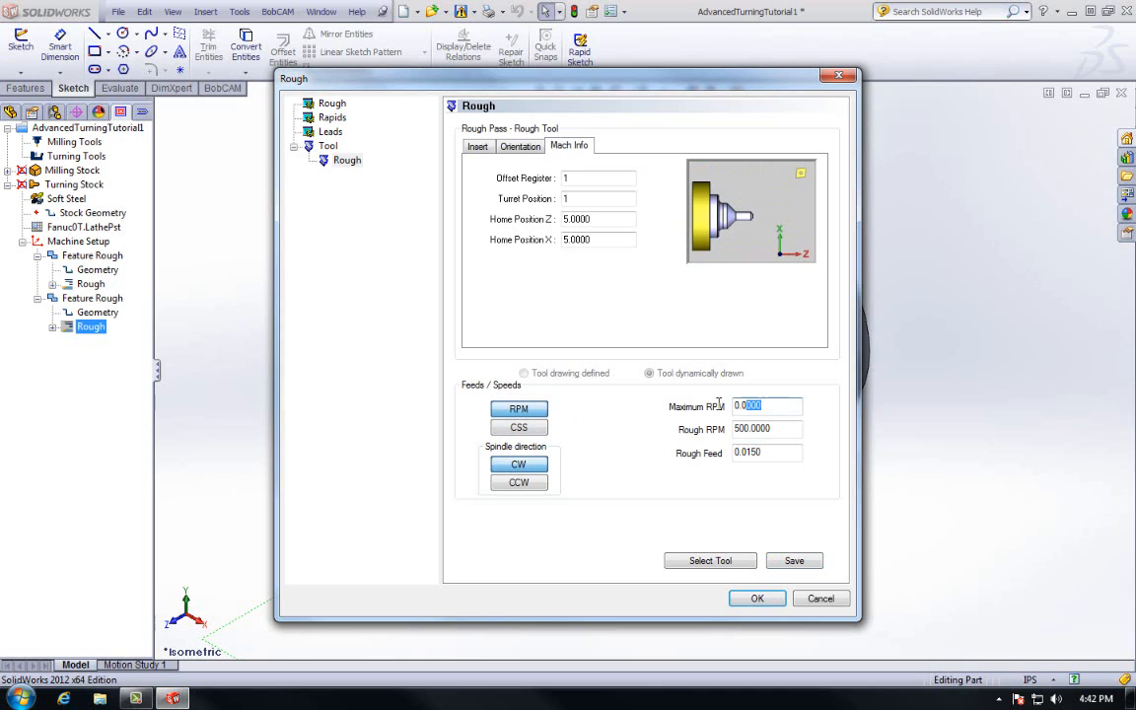
pyautogui.write('1')
pyautogui.press('Tab')
pyautogui.press('Tab')
pyautogui.write('5')
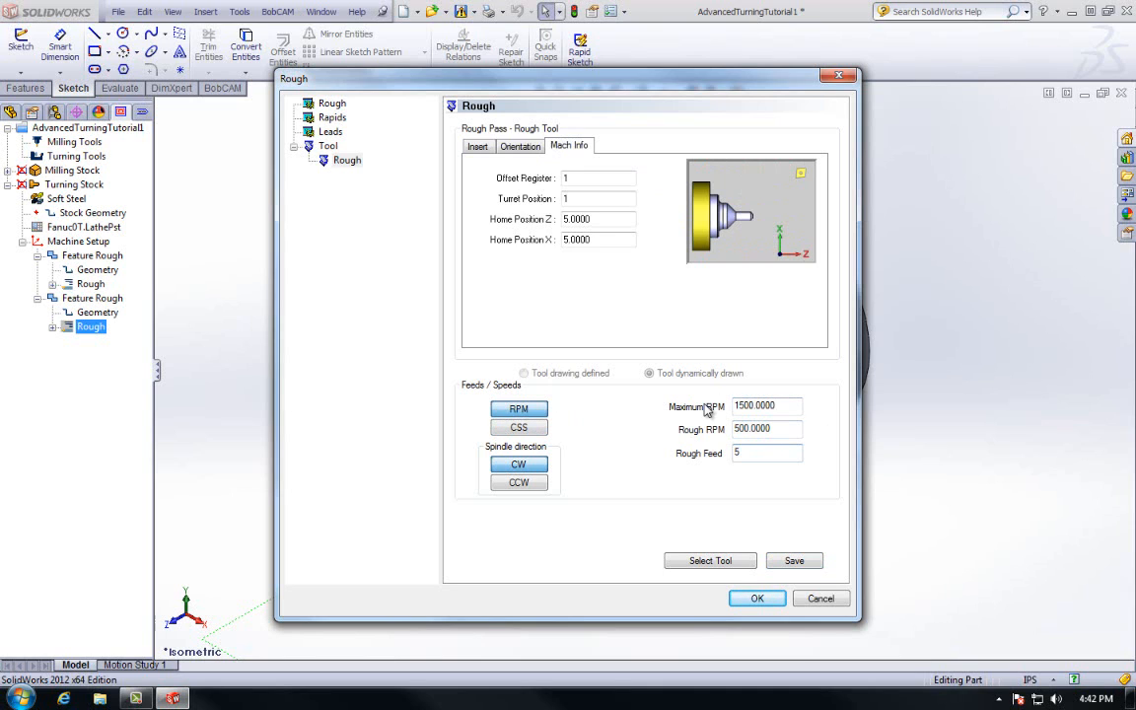
pyautogui.click(756, 598)
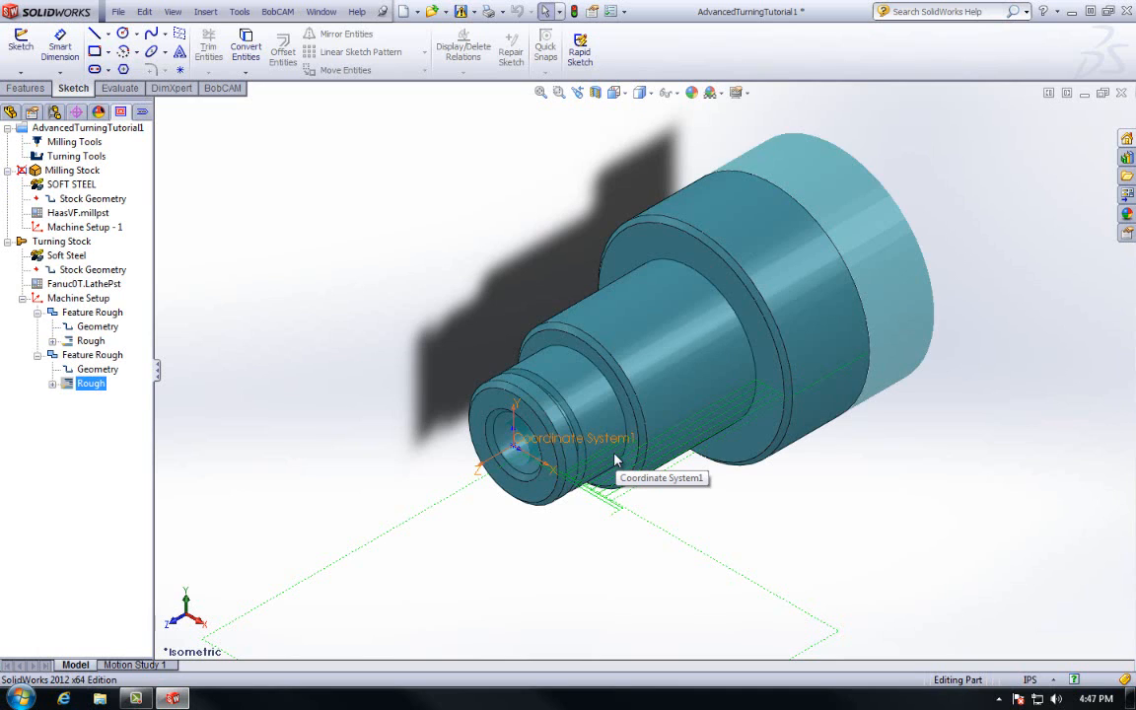
# - Add a Finish turning feature to the turning Machine Setup
pyautogui.rightClick(95, 302)
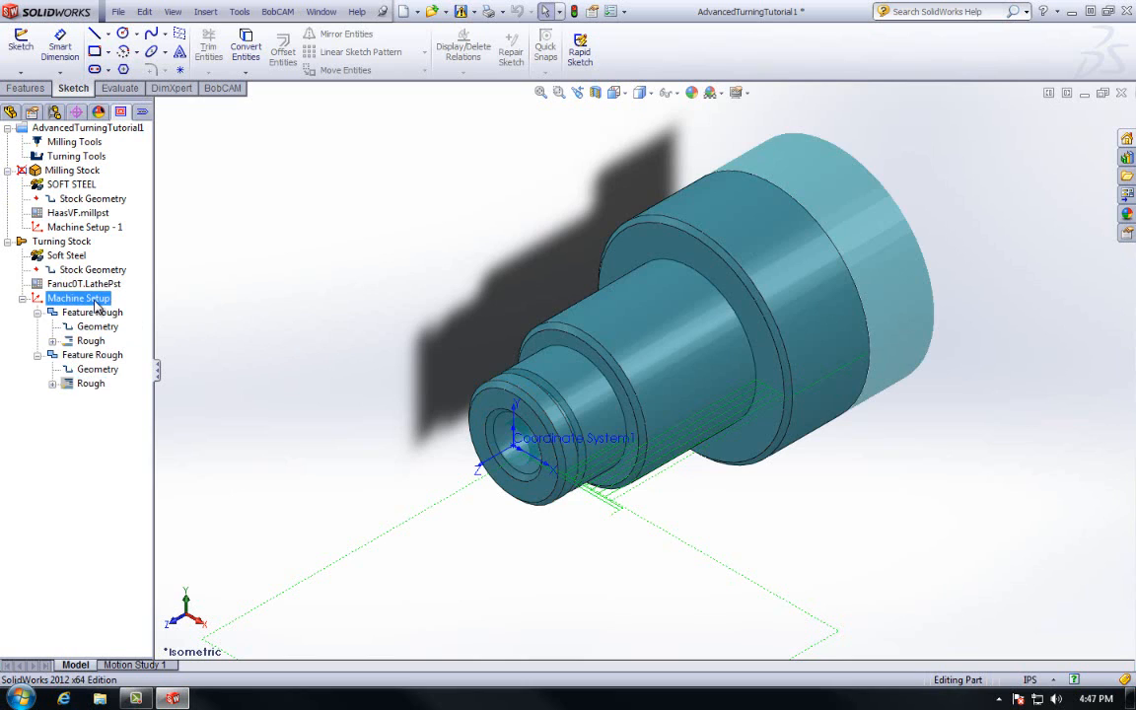
pyautogui.moveTo(158, 352)
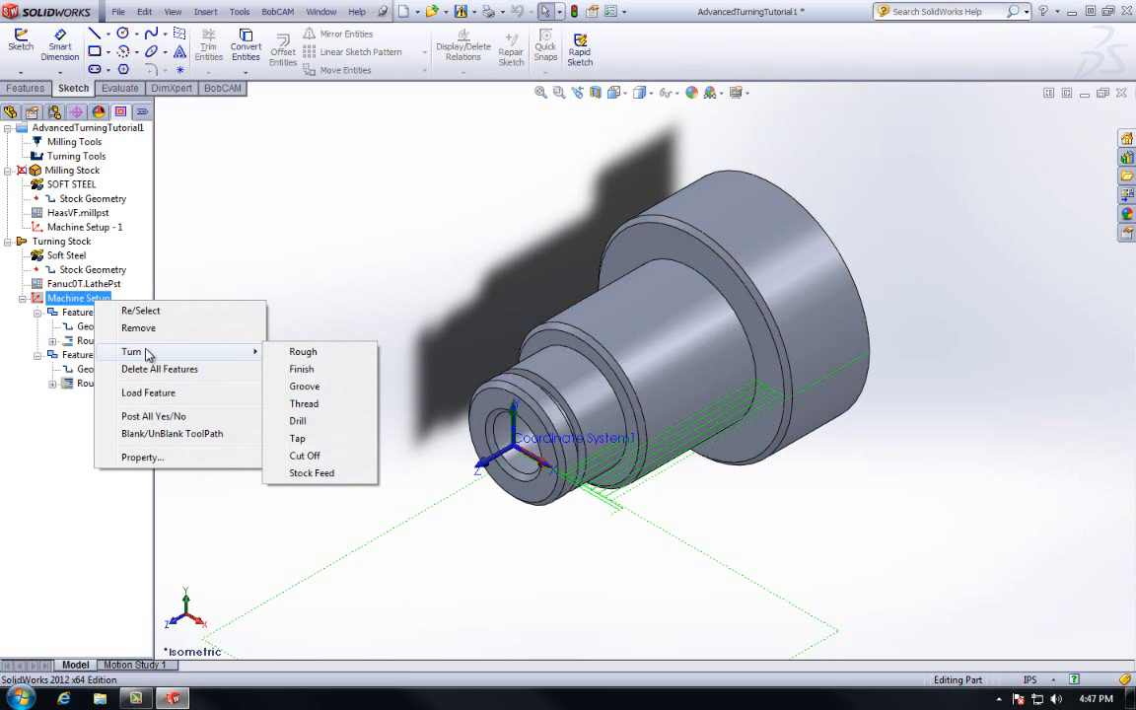
pyautogui.click(296, 374)
# - Assign the chamfer face at the bore opening and the inner bore face as the Feature Finish geometry
pyautogui.click(108, 411)
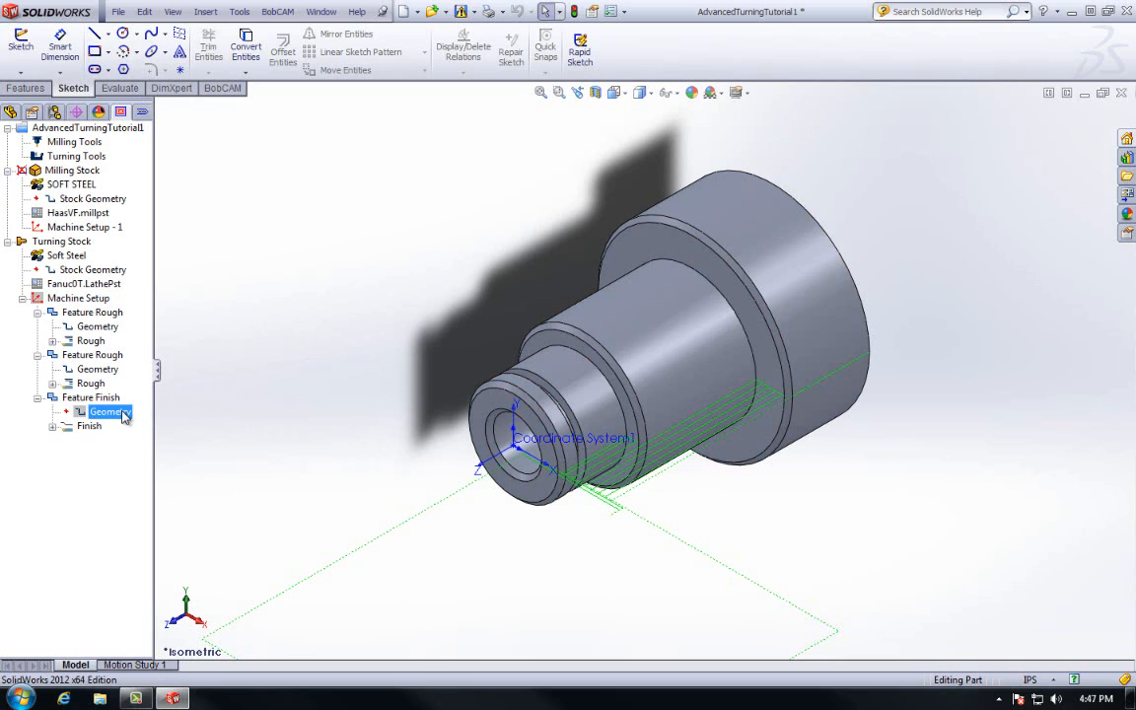
pyautogui.rightClick(123, 414)
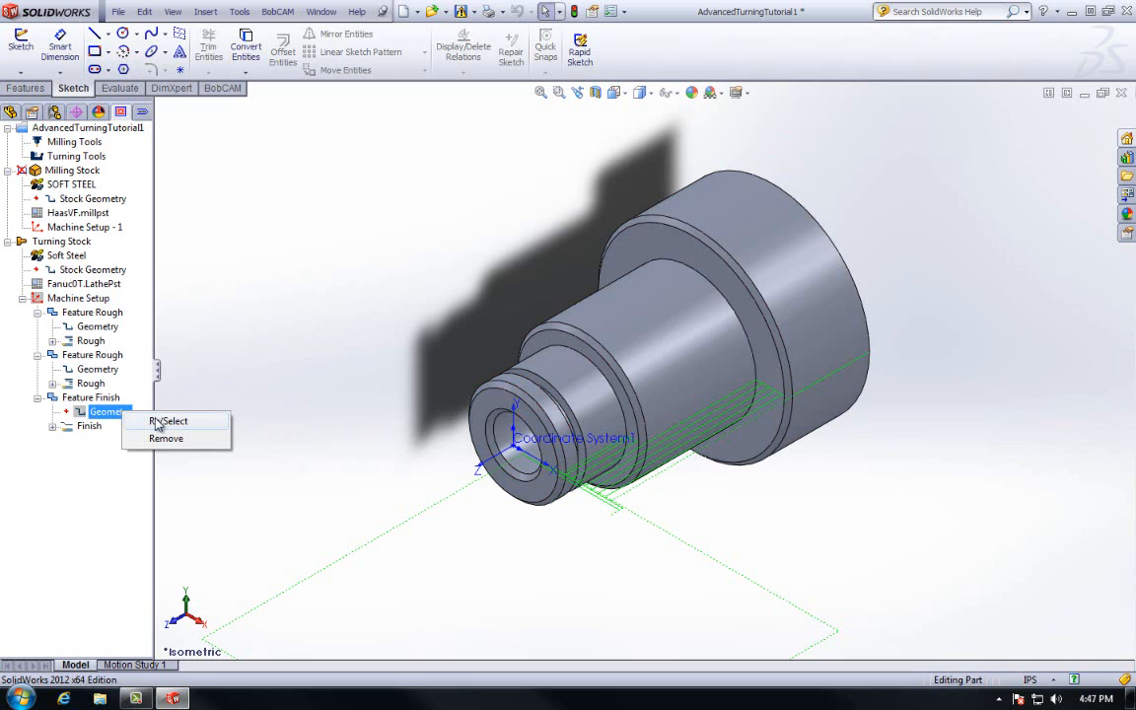
pyautogui.click(160, 421)
pyautogui.click(494, 450)
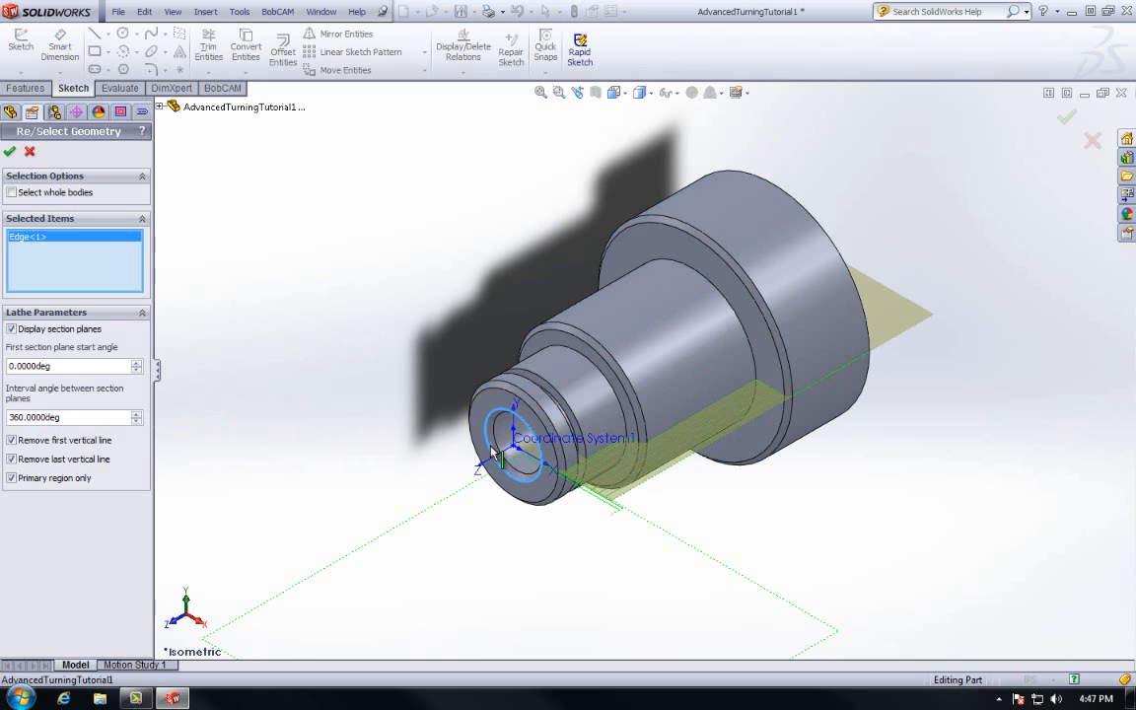
pyautogui.click(493, 451)
pyautogui.click(494, 452)
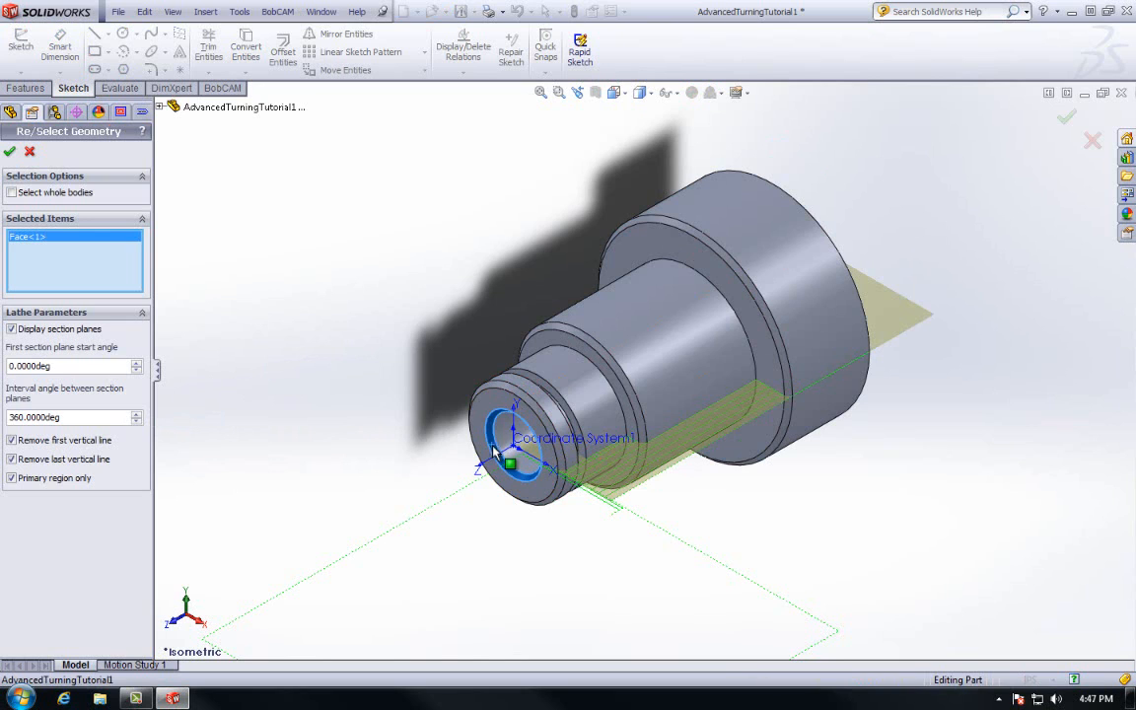
pyautogui.click(498, 432)
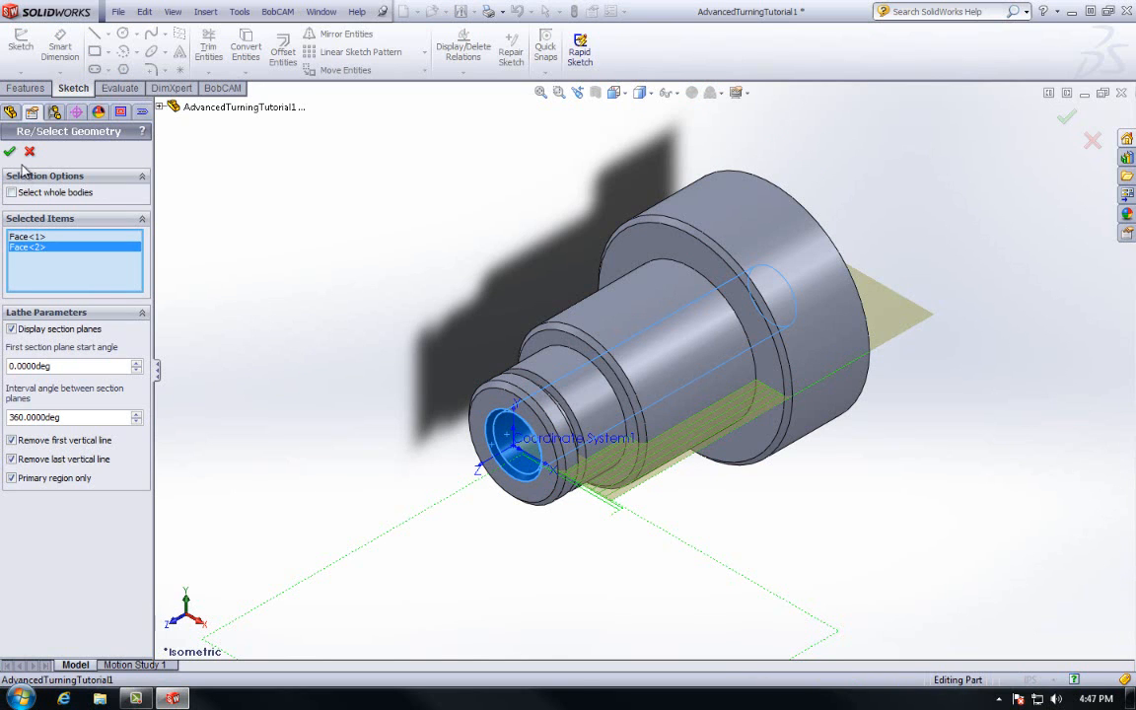
pyautogui.click(11, 152)
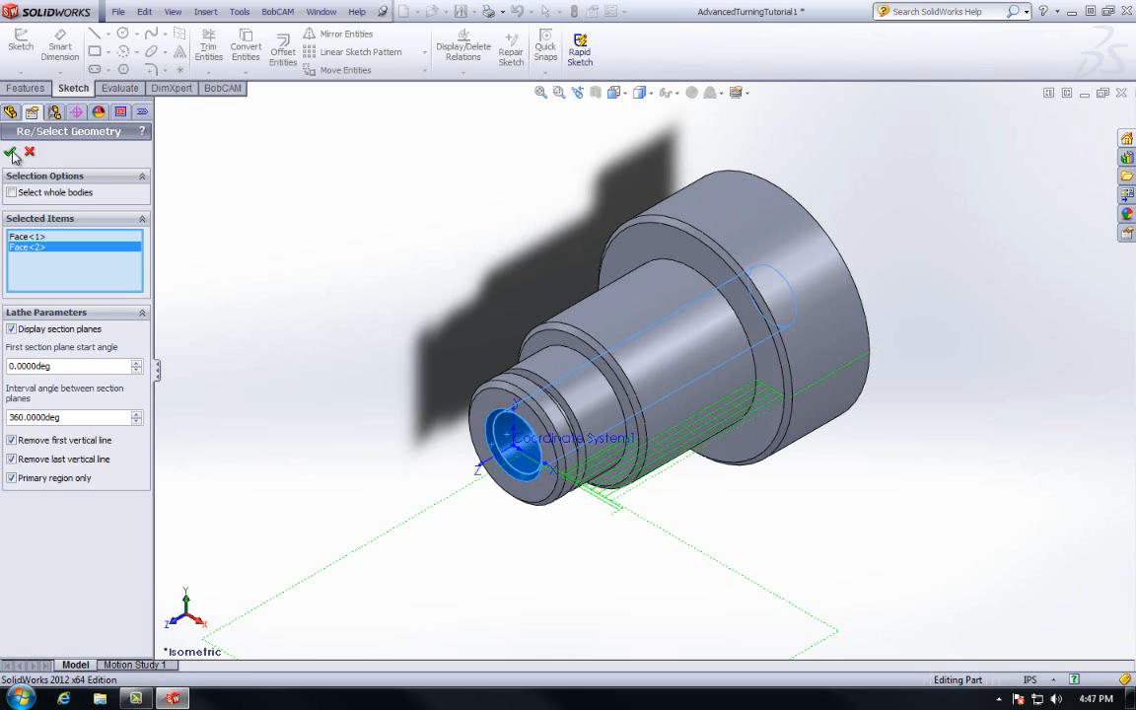
# - Edit the Finish operation: set Cycle Type to Turning Finish and both Z Allowance and X Allowance to 0
pyautogui.rightClick(91, 428)
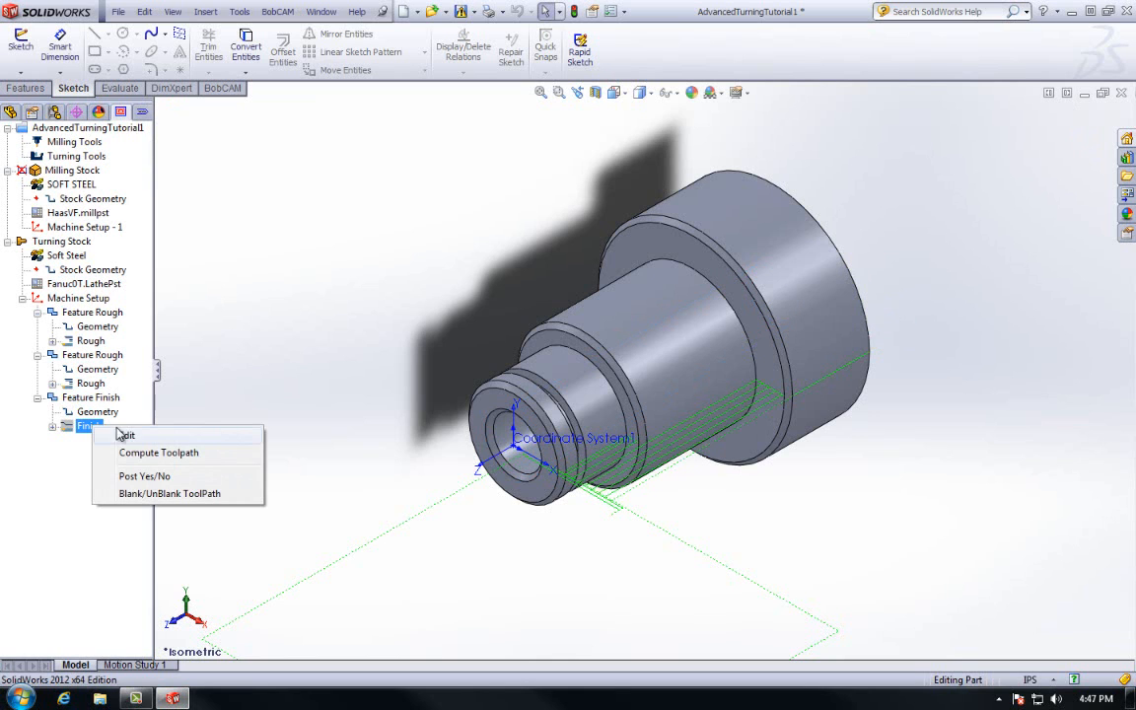
pyautogui.click(122, 435)
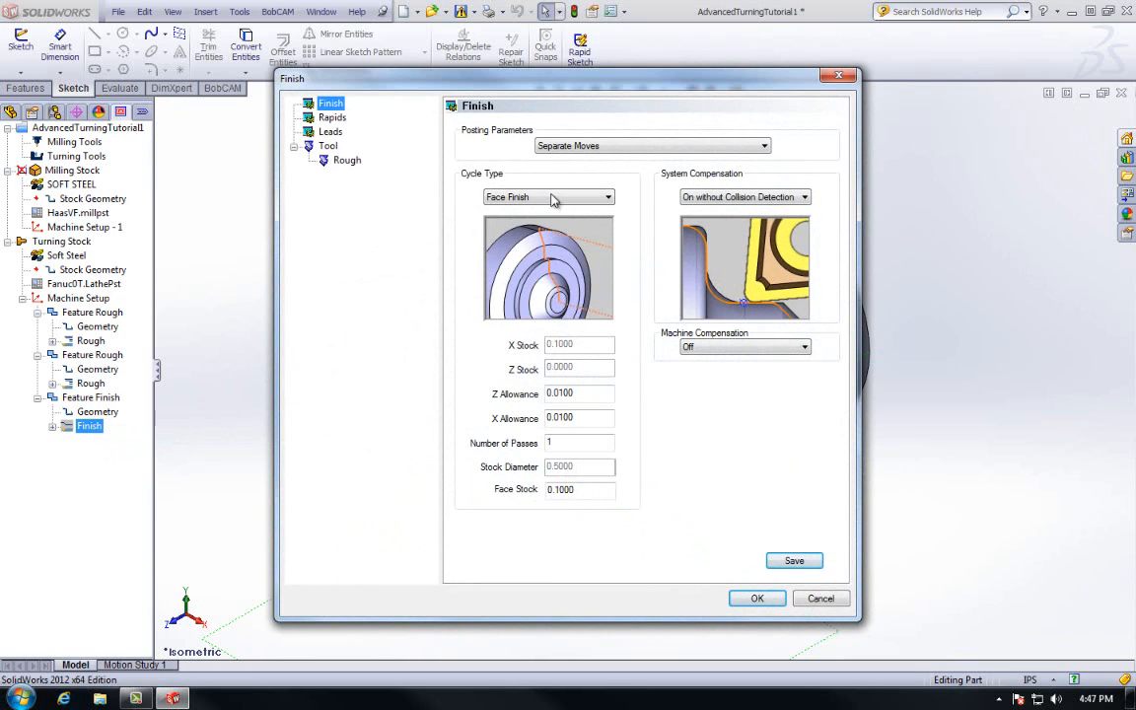
pyautogui.click(498, 197)
pyautogui.click(526, 217)
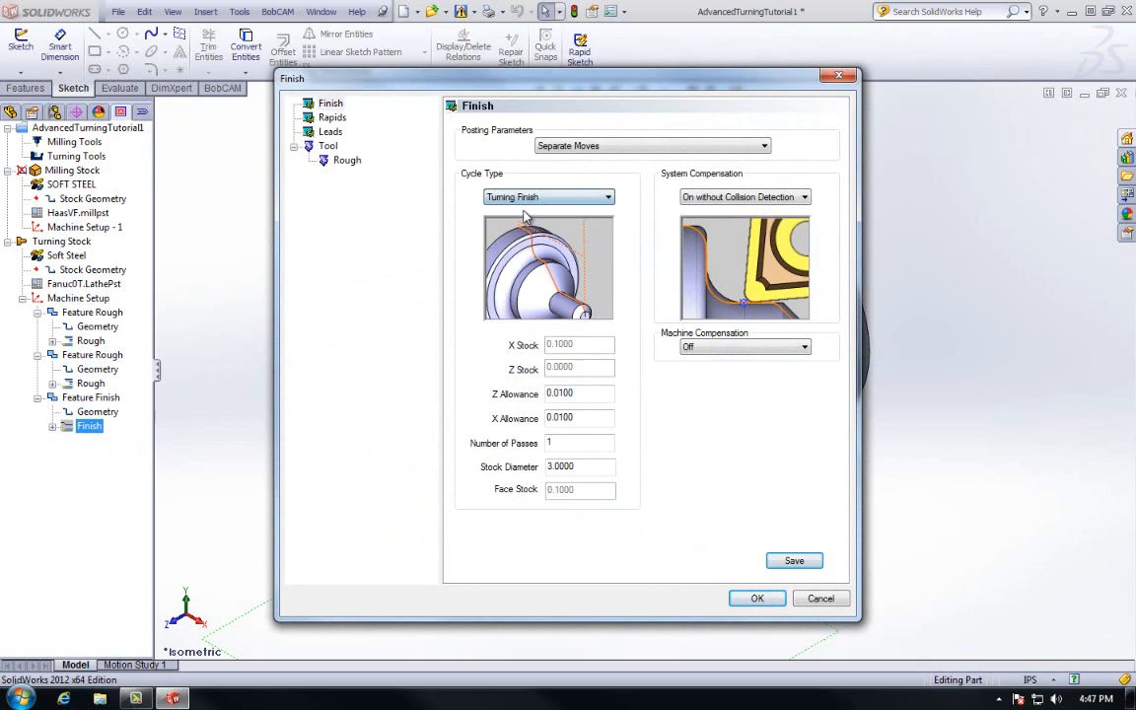
pyautogui.doubleClick(592, 394)
pyautogui.write('0')
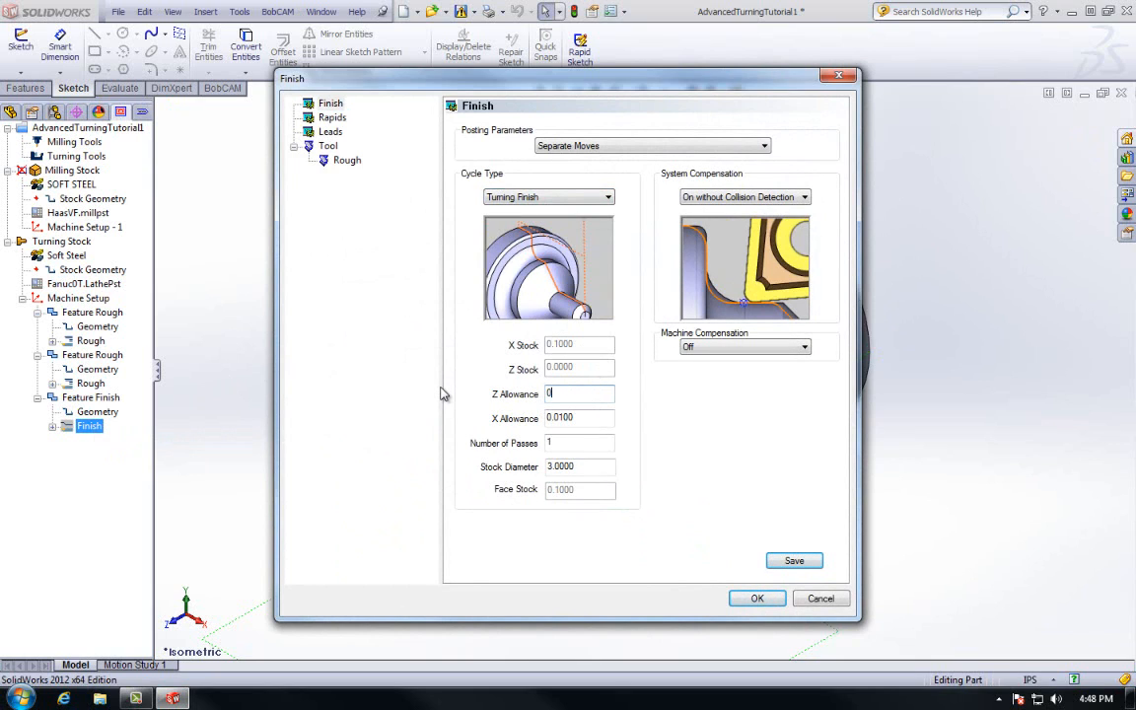
pyautogui.press('Tab')
pyautogui.write('0')
pyautogui.press('Tab')
# - Review the Finish operation's rapids and leads, and give its tool a 35-degree tool angle and orientation number 4
pyautogui.click(333, 118)
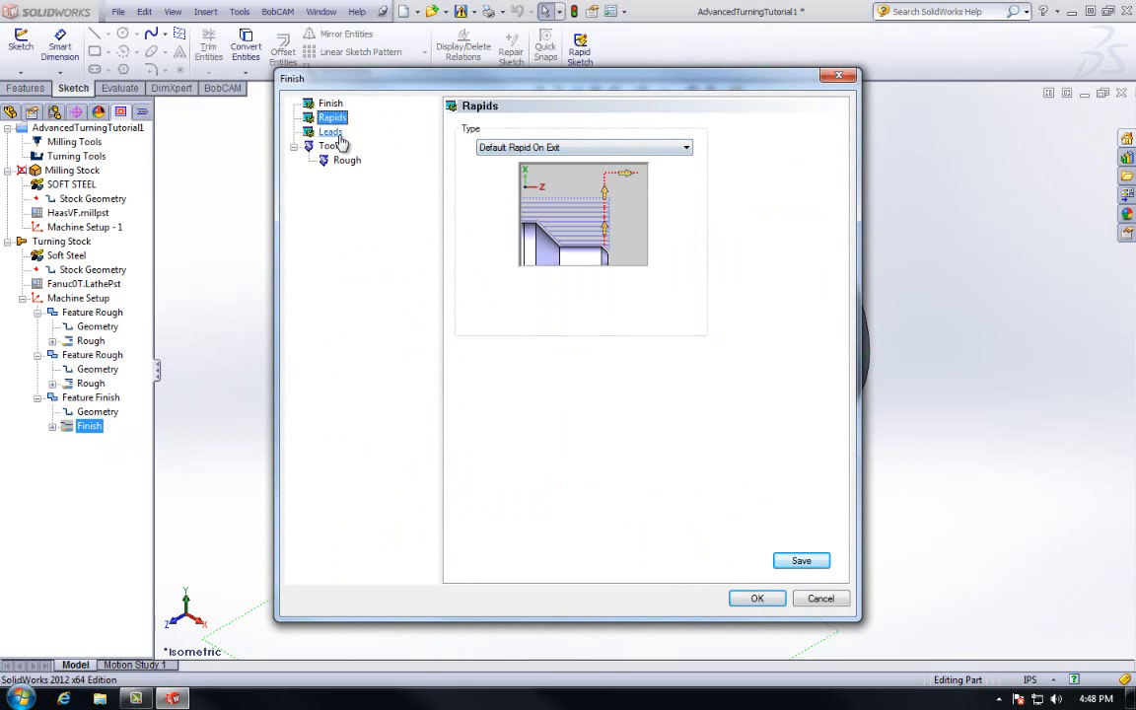
pyautogui.click(332, 132)
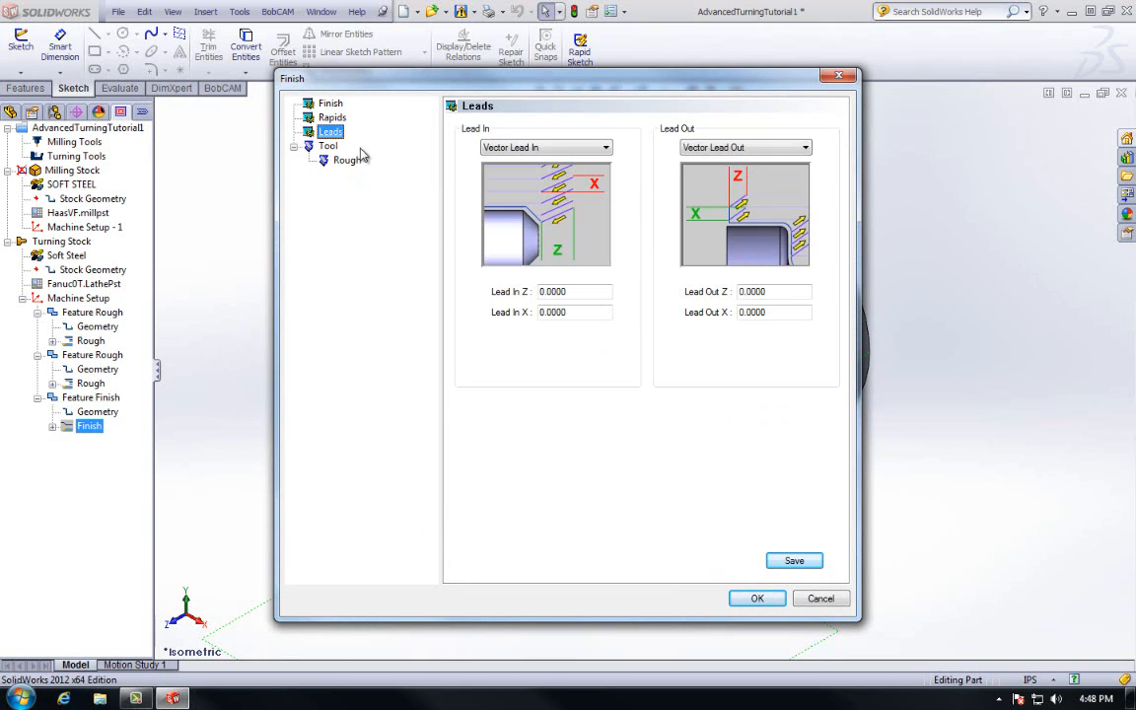
pyautogui.click(341, 161)
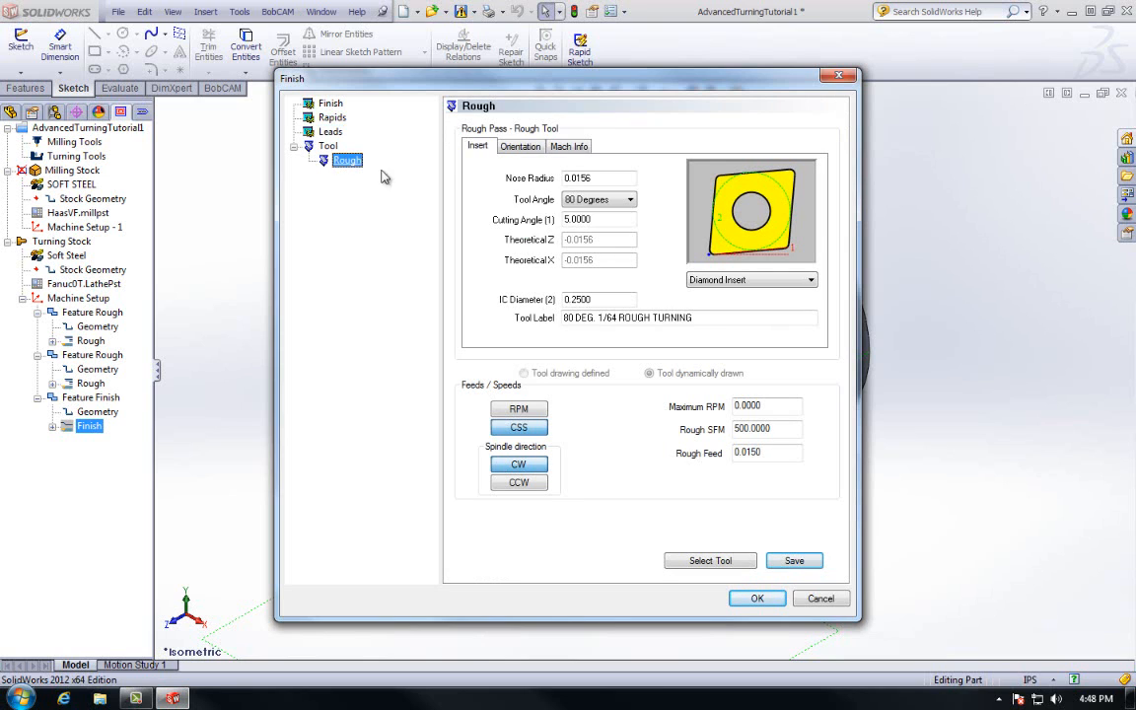
pyautogui.click(585, 203)
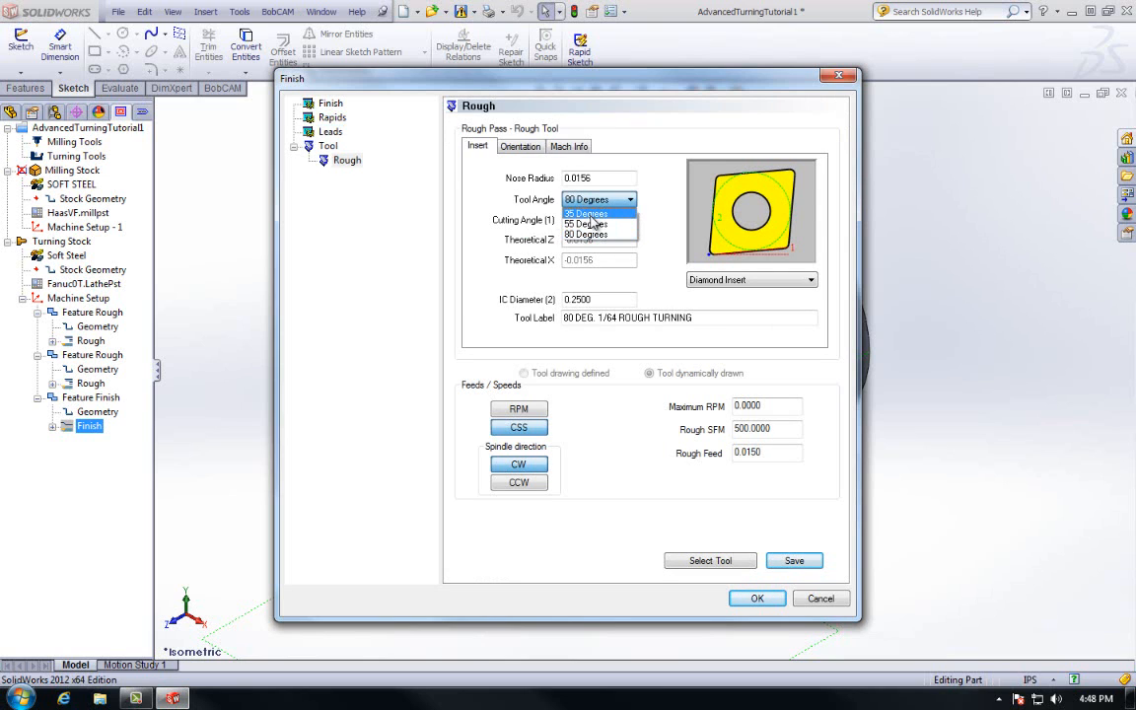
pyautogui.click(588, 213)
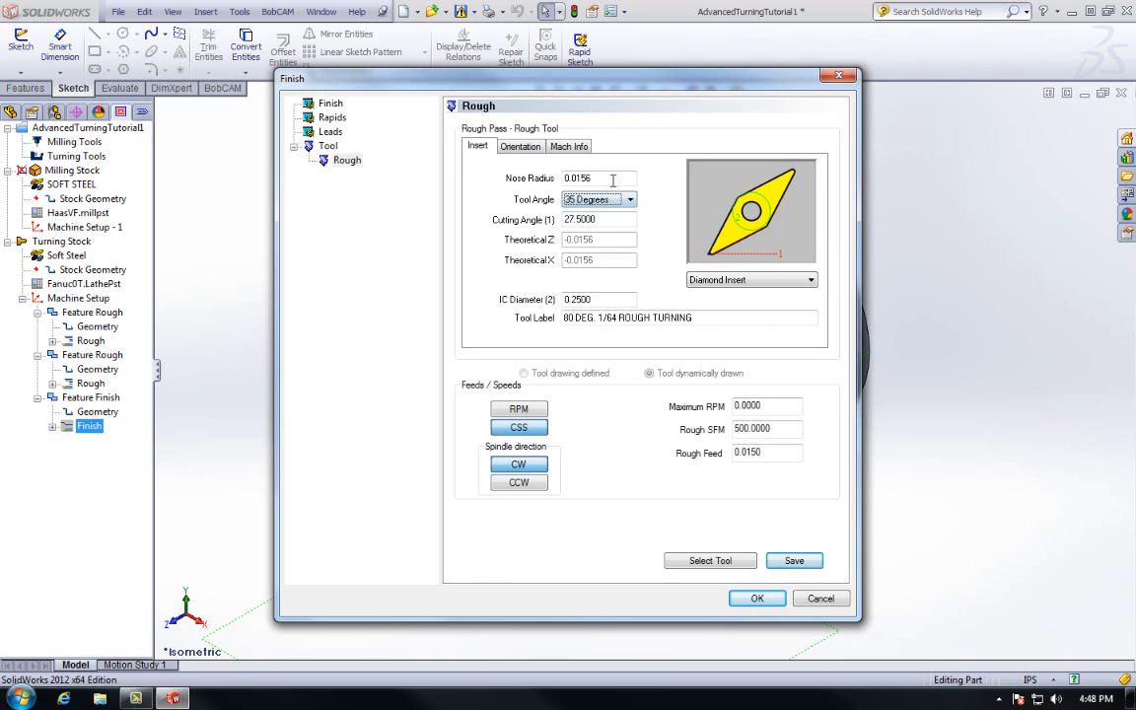
pyautogui.click(612, 180)
pyautogui.click(520, 146)
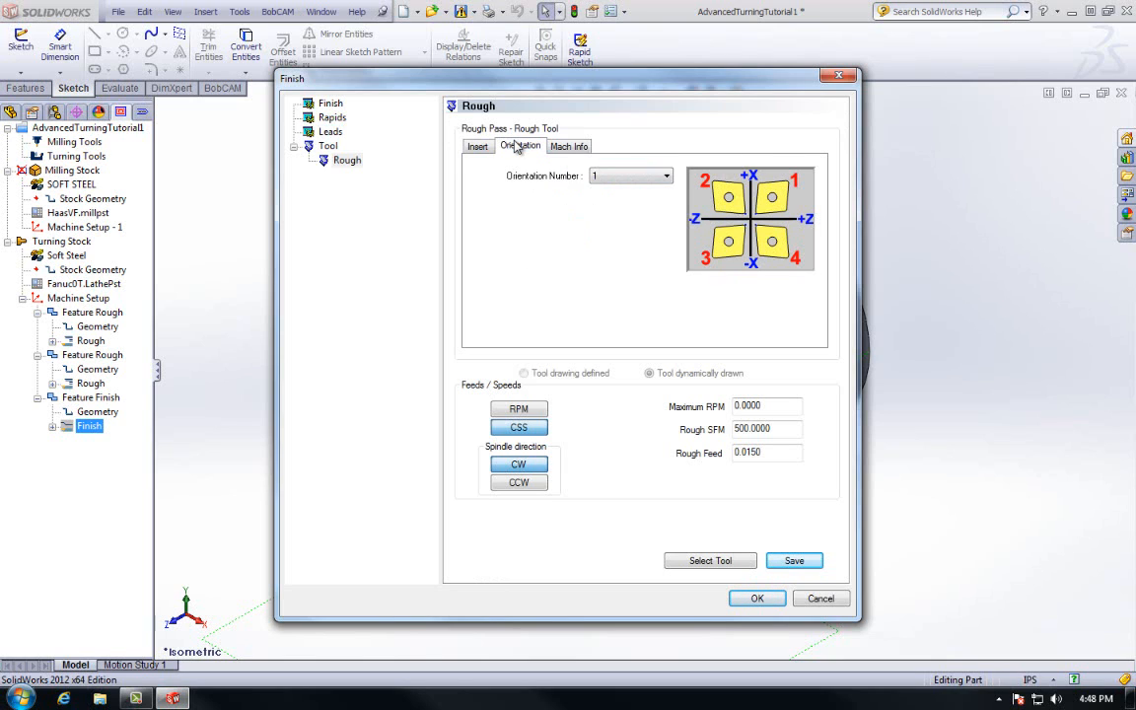
pyautogui.click(636, 178)
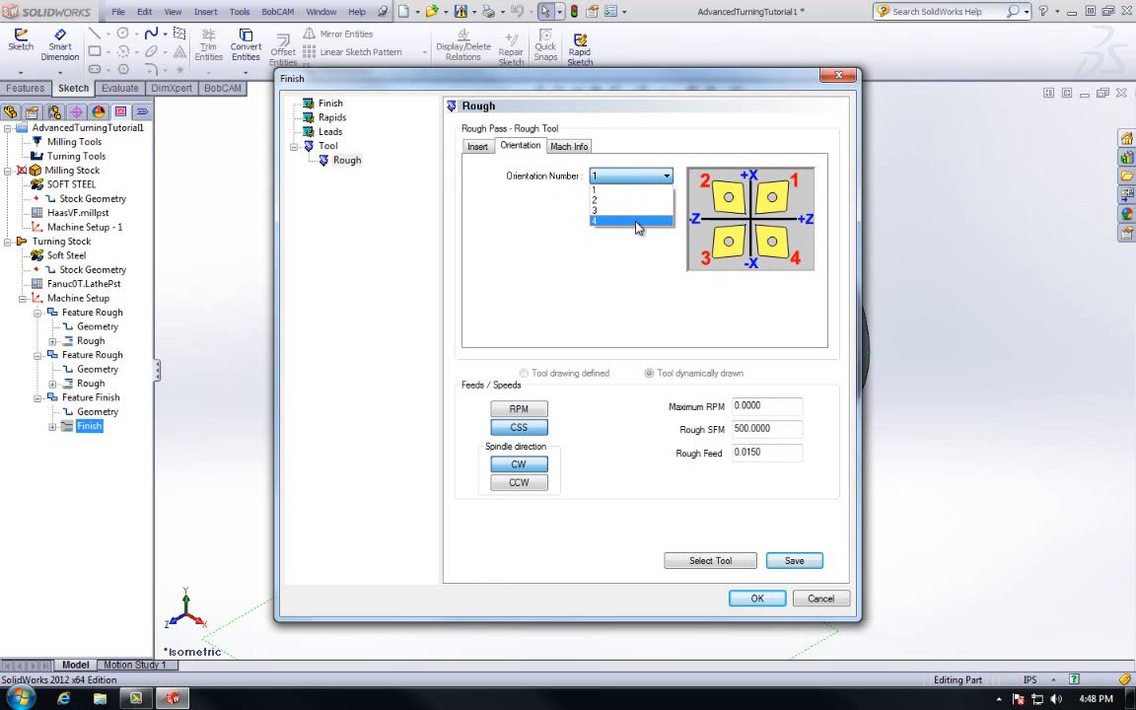
pyautogui.click(636, 225)
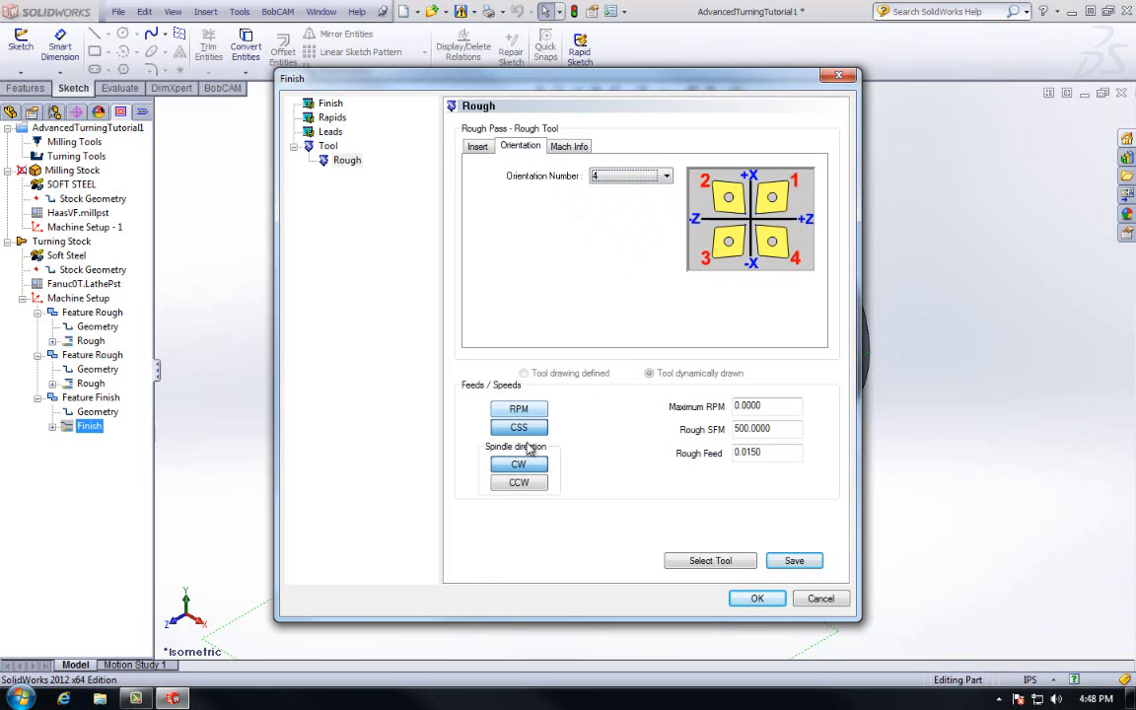
# - Set the finishing tool's Maximum RPM to 1500, check its machine information, and apply the Finish operation settings
pyautogui.doubleClick(779, 407)
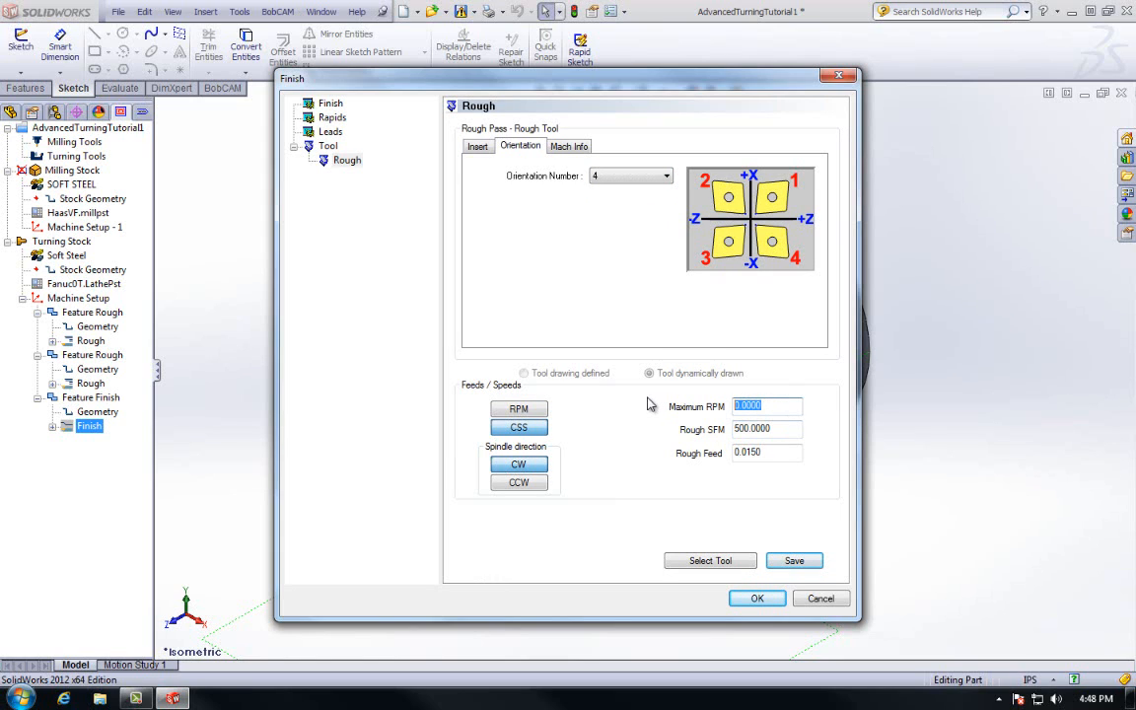
pyautogui.write('15')
pyautogui.click(566, 146)
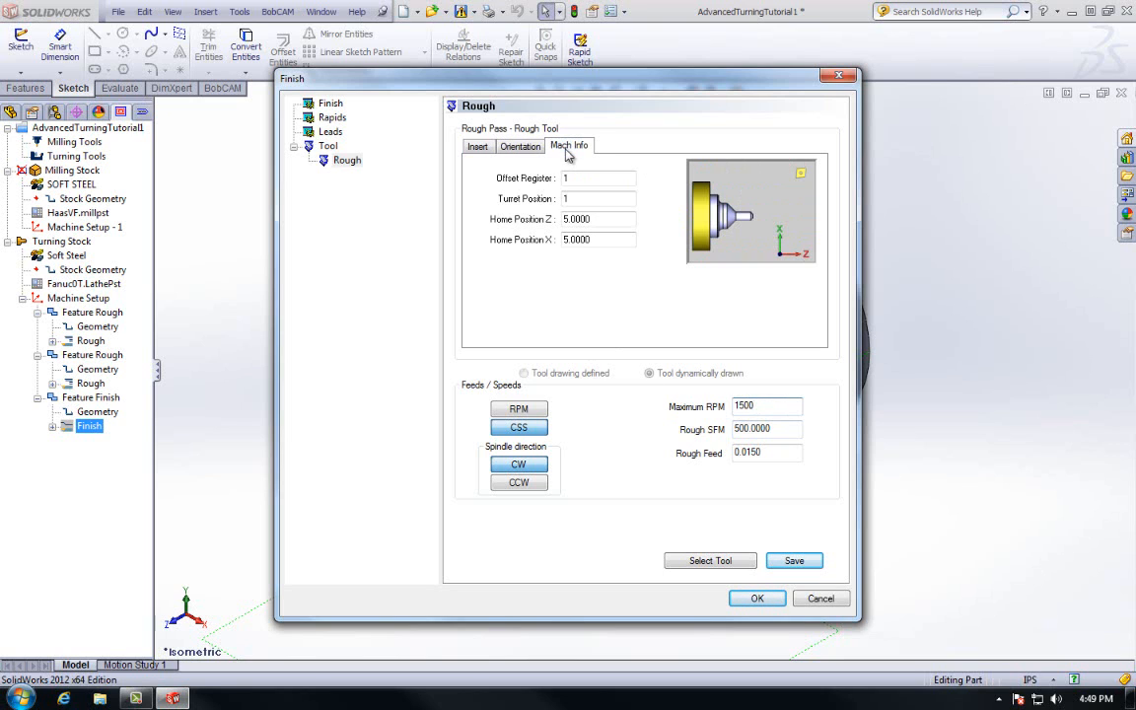
pyautogui.click(758, 599)
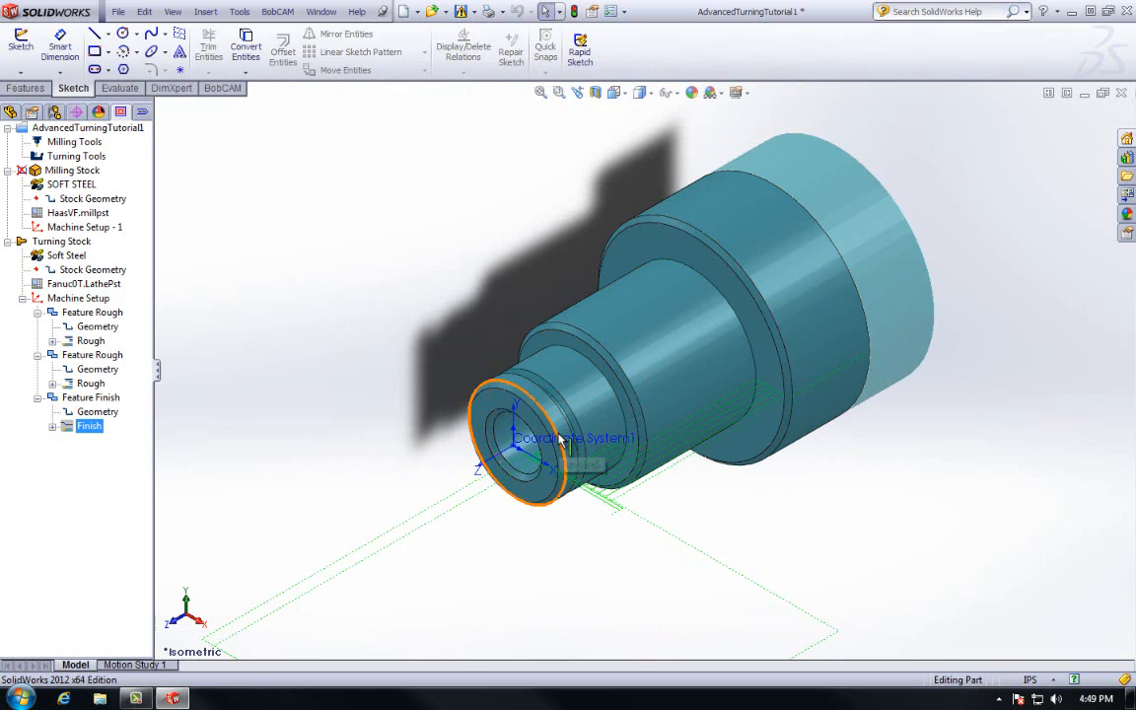
# - Examine the computed toolpaths around the bore opening and along the stepped part, using a close front view and the Top view
pyautogui.moveTo(564, 428); pyautogui.dragTo(641, 434, button='middle')
pyautogui.scroll(3, 649, 434)
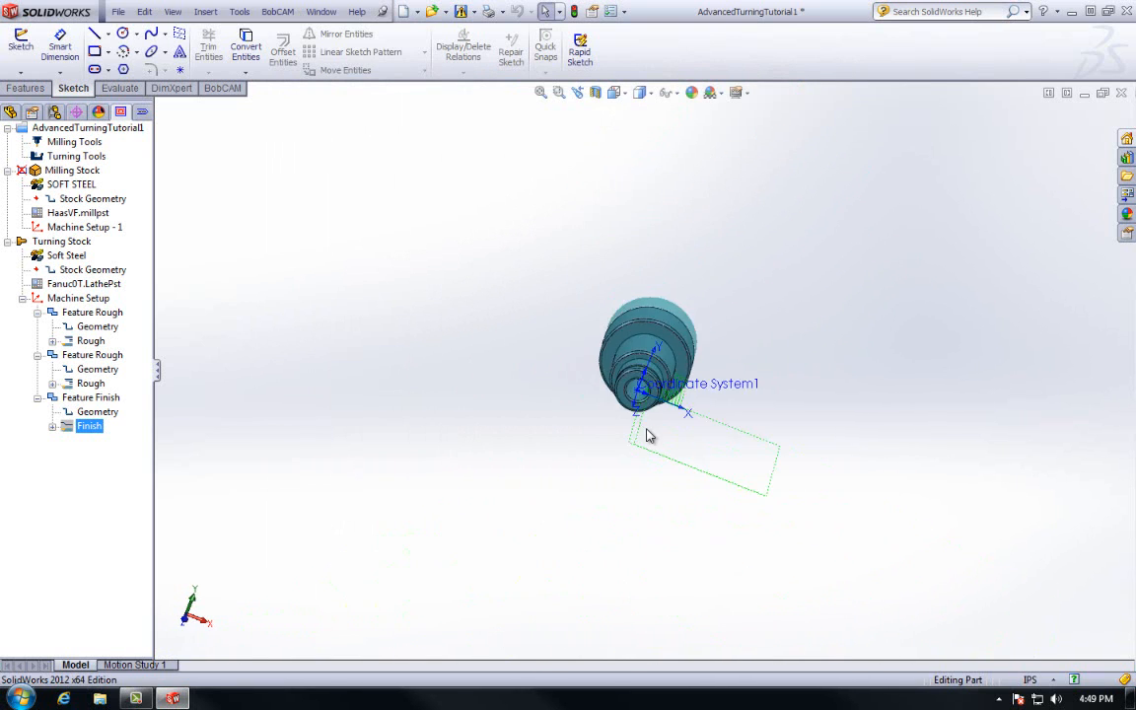
pyautogui.scroll(-4, 613, 349)
pyautogui.scroll(-3, 612, 349)
pyautogui.moveTo(684, 360)
pyautogui.mouseDown(button='middle')
pyautogui.moveTo(705, 347)
pyautogui.moveTo(702, 327)
pyautogui.moveTo(678, 358)
pyautogui.mouseUp(button='middle')
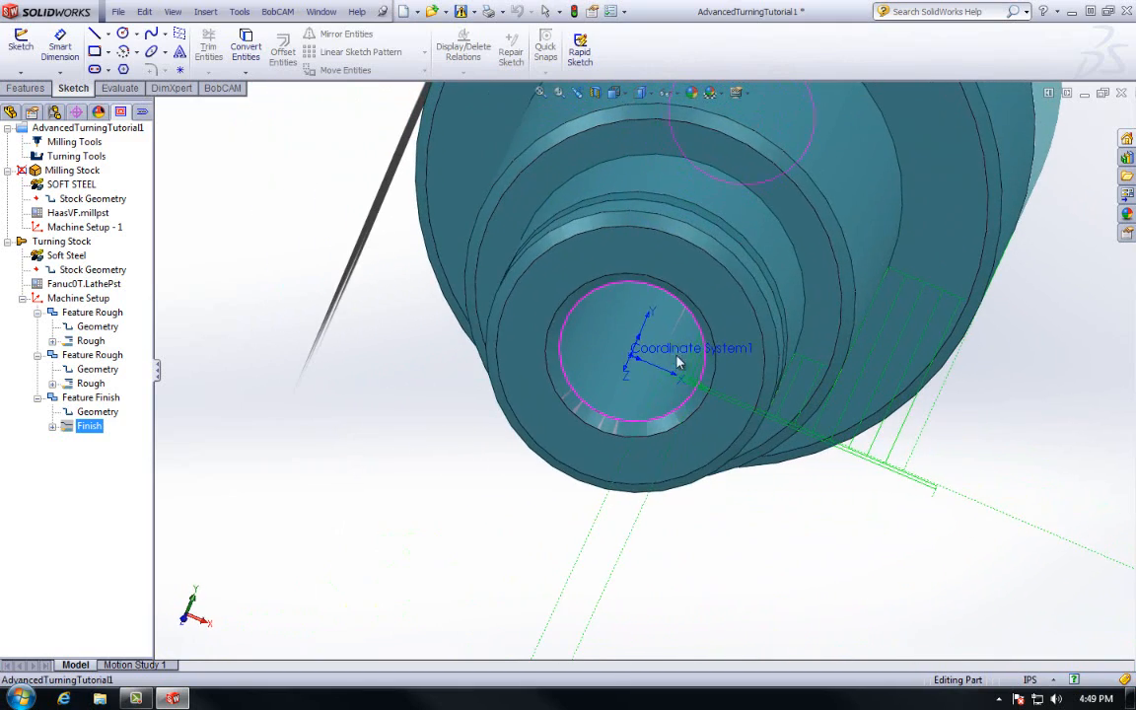
pyautogui.click(614, 92)
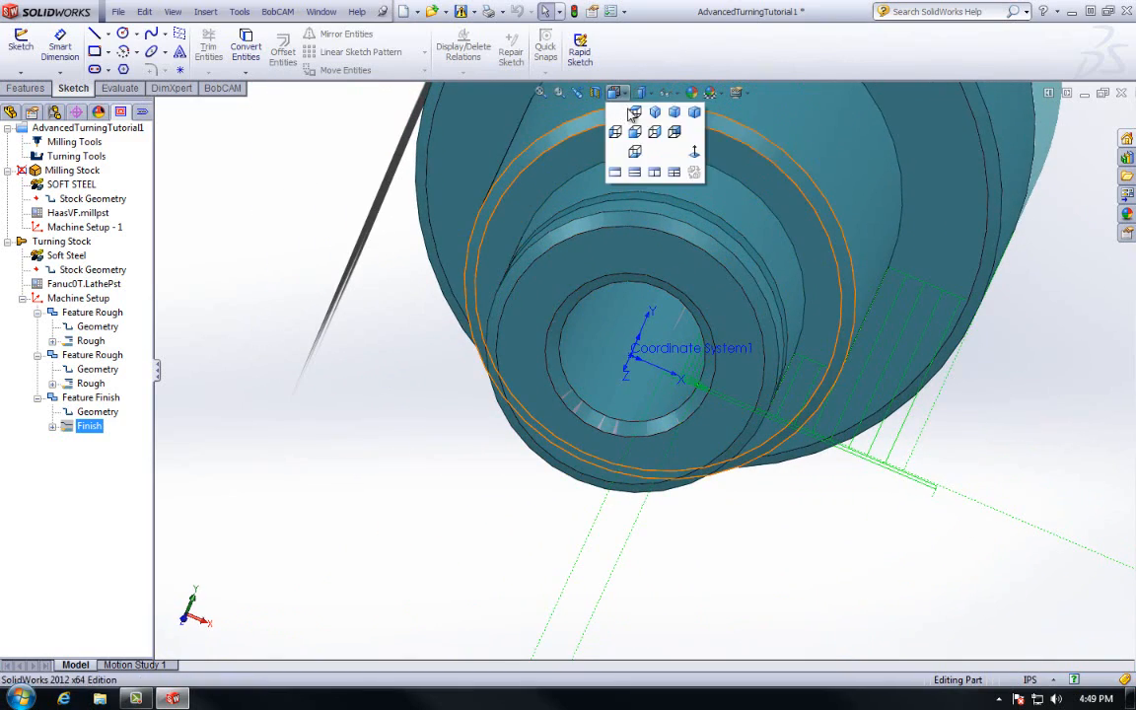
pyautogui.click(638, 120)
pyautogui.scroll(-2, 735, 590)
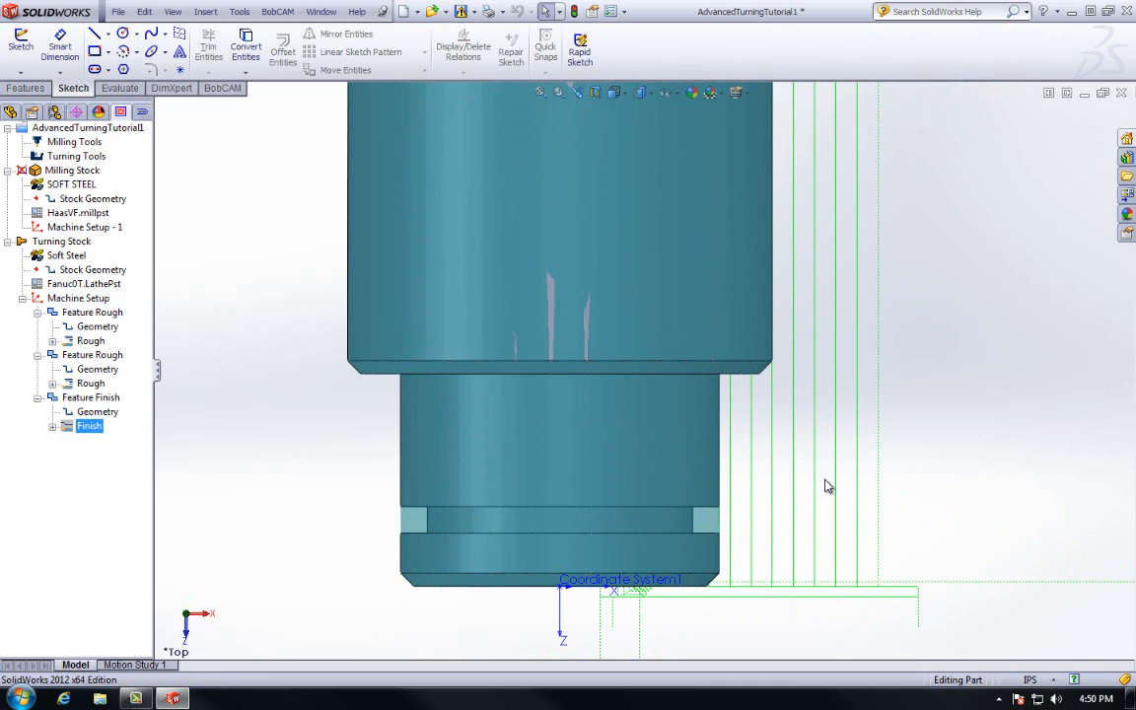
pyautogui.scroll(3, 829, 482)
pyautogui.scroll(2, 729, 247)
pyautogui.scroll(-3, 716, 179)
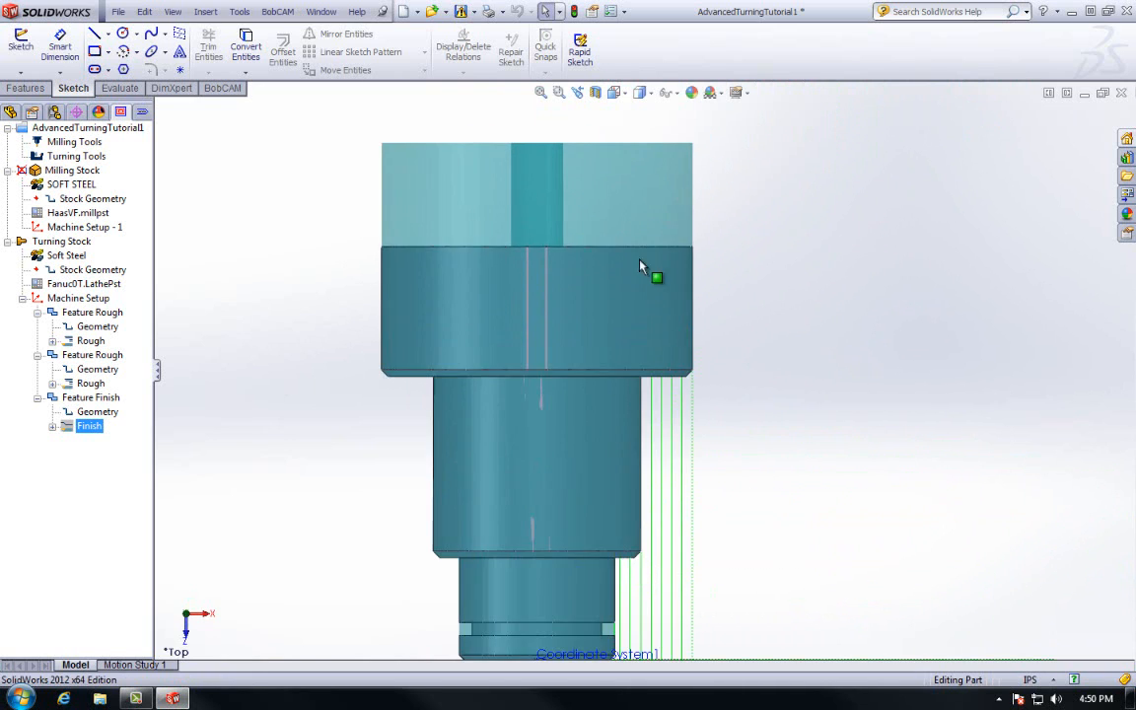
# - Run the Lathe Simulation of all turning operations, hide the grey part overlay to inspect the cut stock, and exit the simulation
pyautogui.click(278, 12)
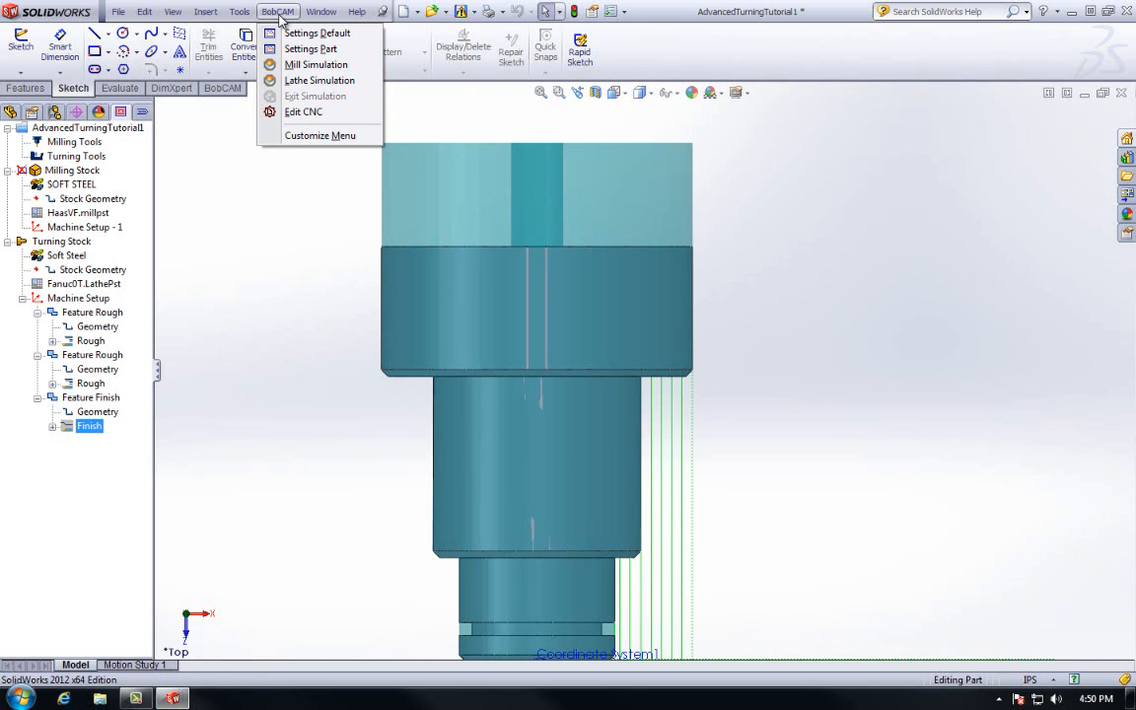
pyautogui.click(302, 82)
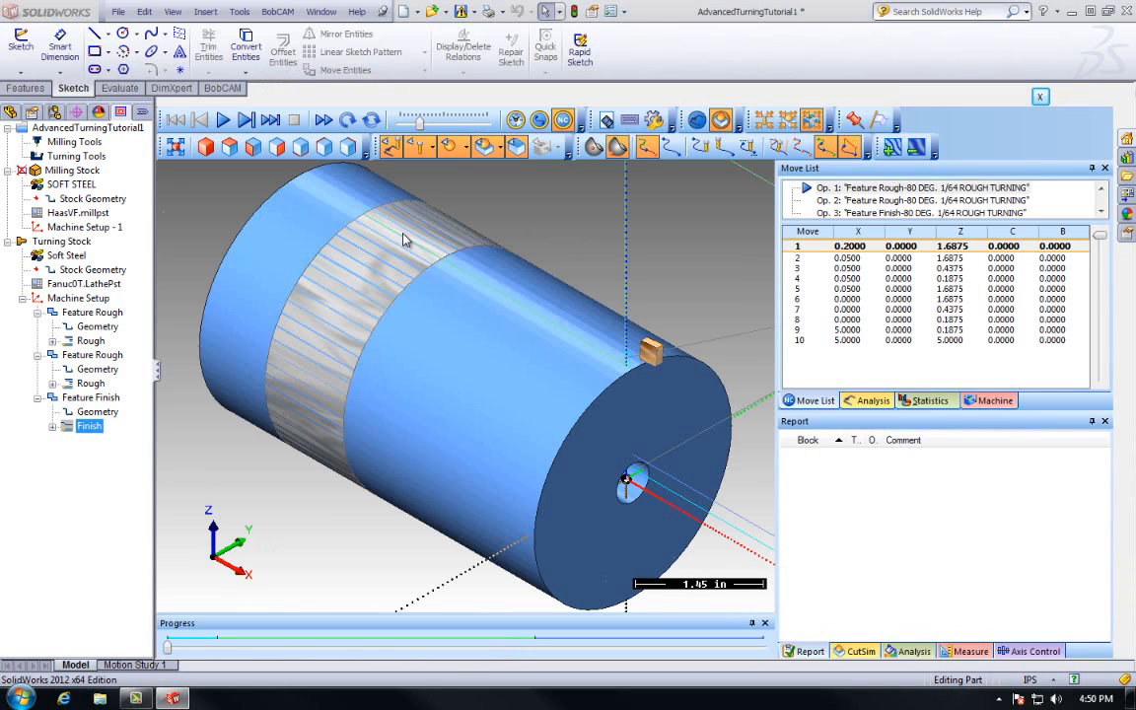
pyautogui.click(223, 121)
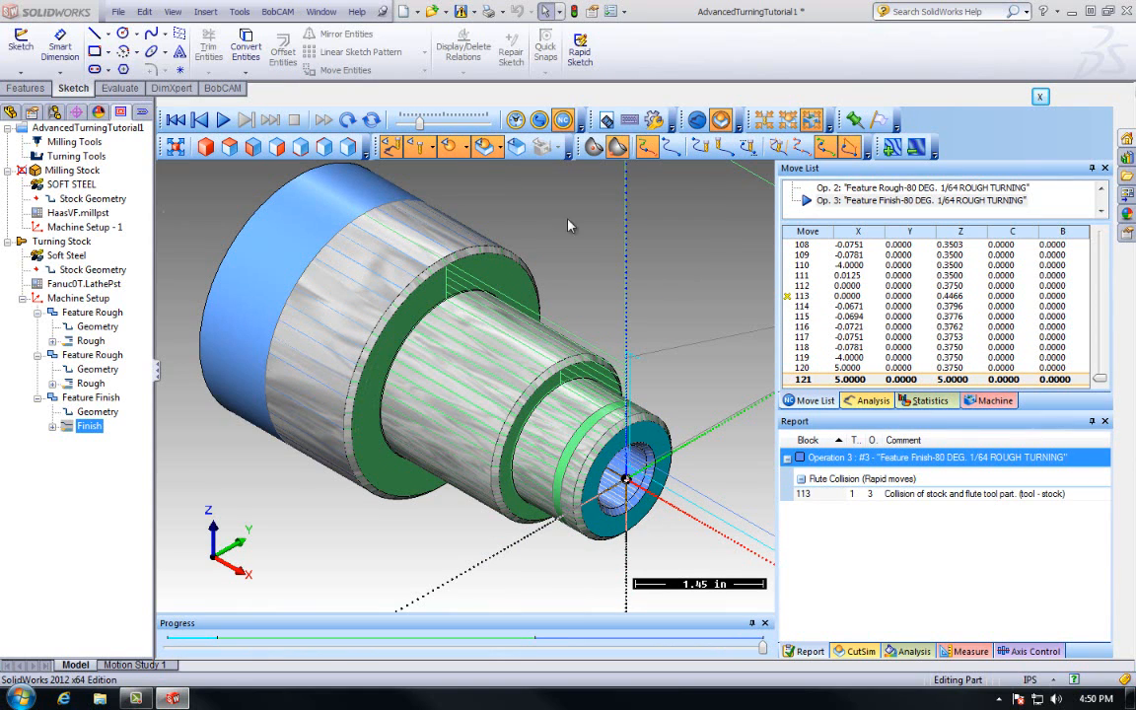
pyautogui.click(449, 148)
pyautogui.click(449, 149)
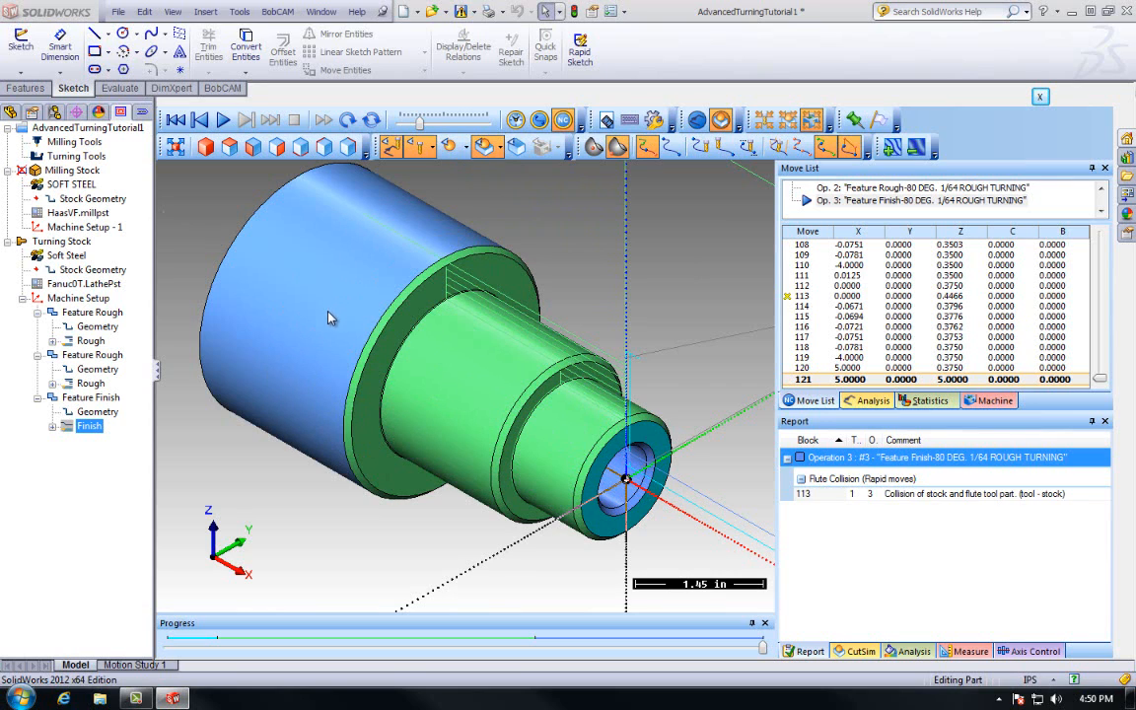
pyautogui.click(1042, 97)
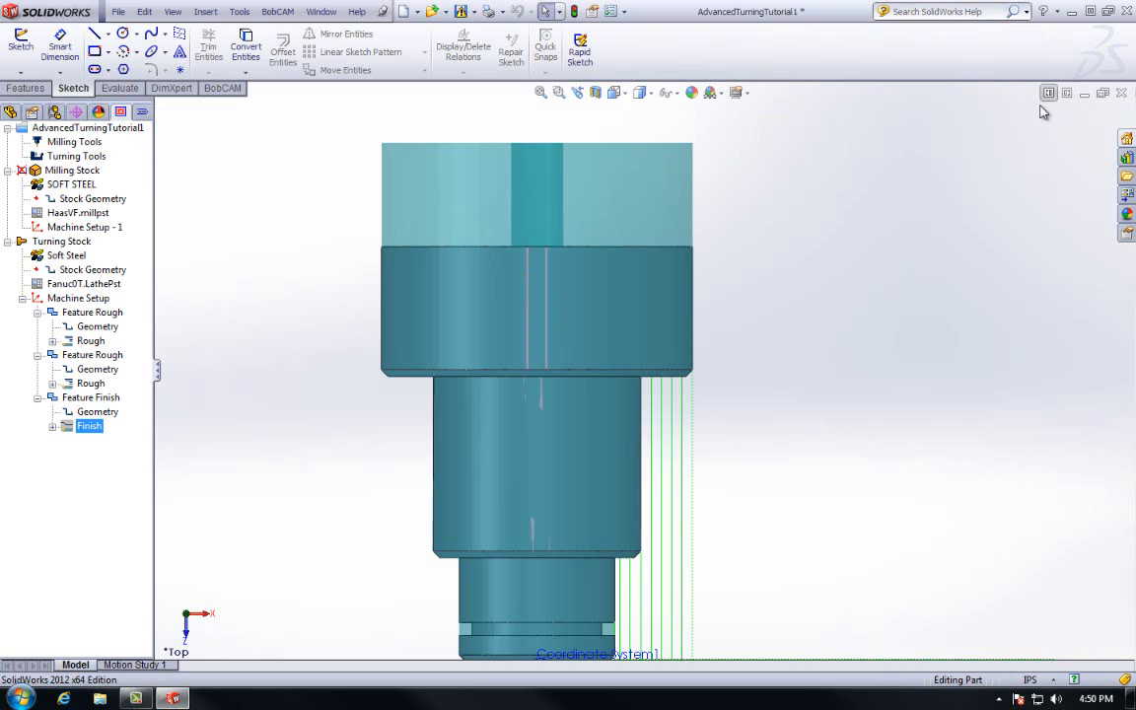
# - Bring up the available commands for Turning Tools in the CAM tree
pyautogui.scroll(-3, 710, 426)
pyautogui.scroll(2, 598, 483)
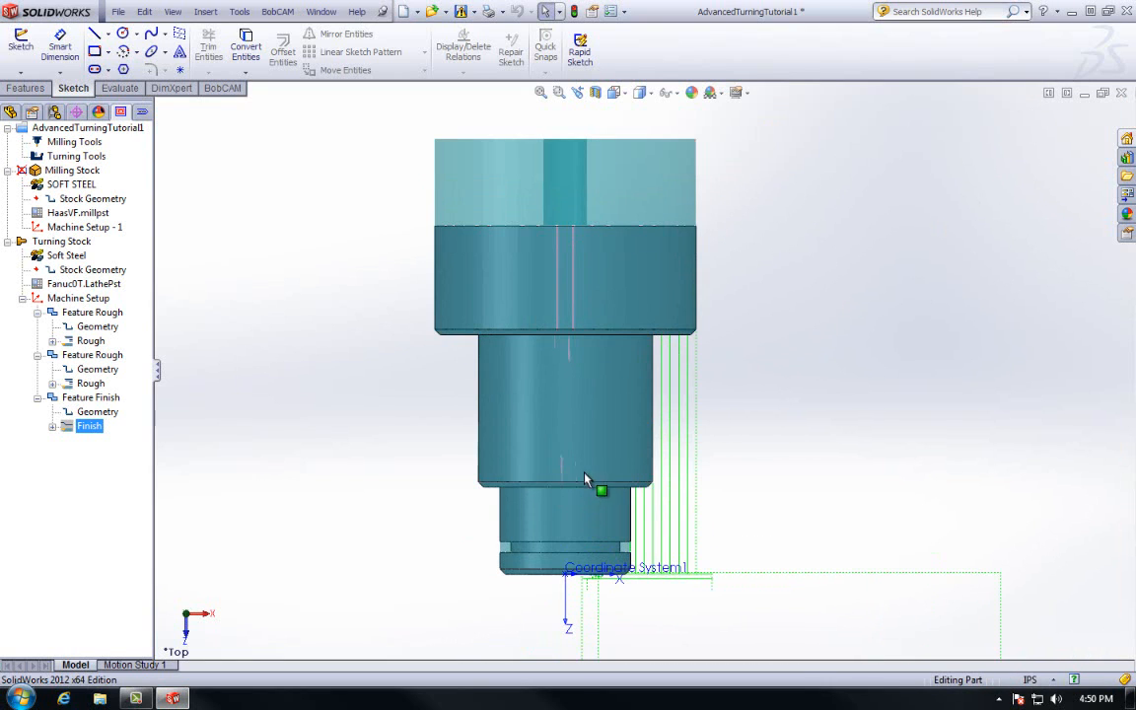
pyautogui.click(86, 171)
pyautogui.click(90, 161)
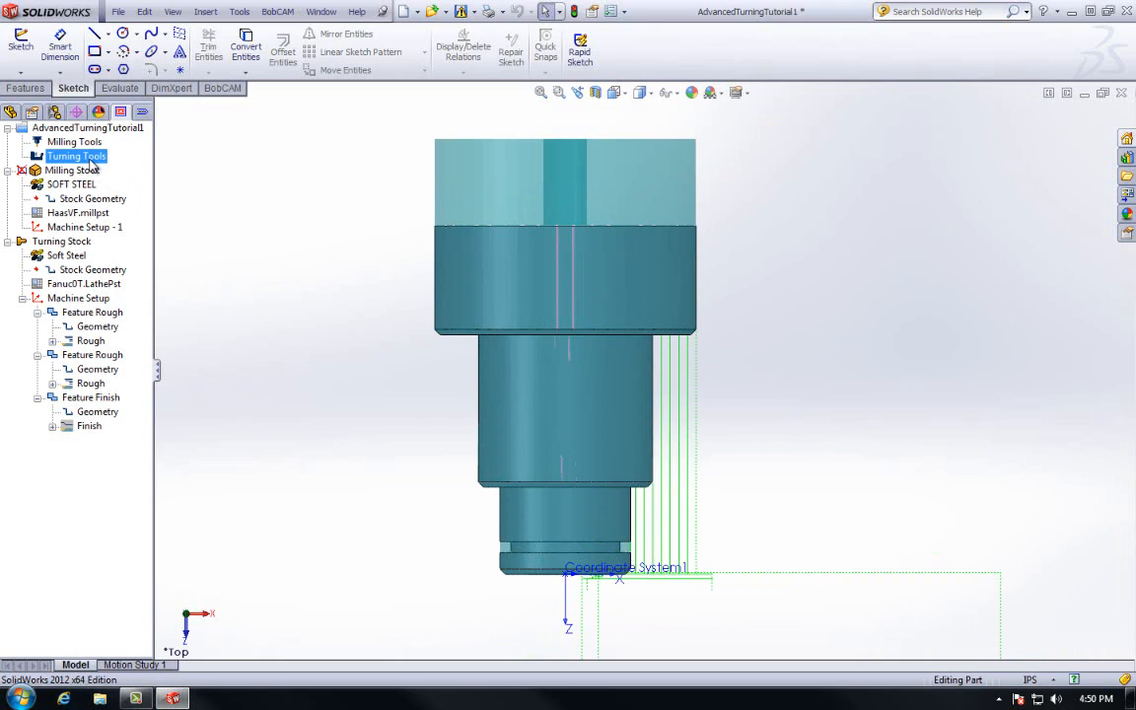
pyautogui.rightClick(91, 162)
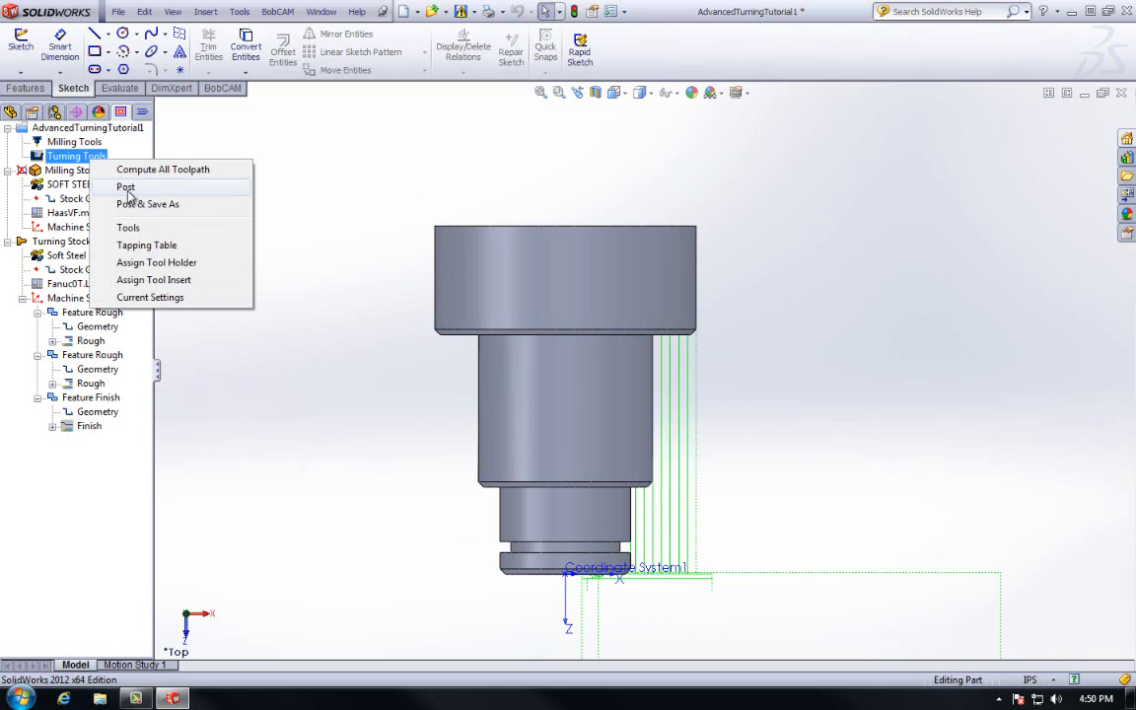